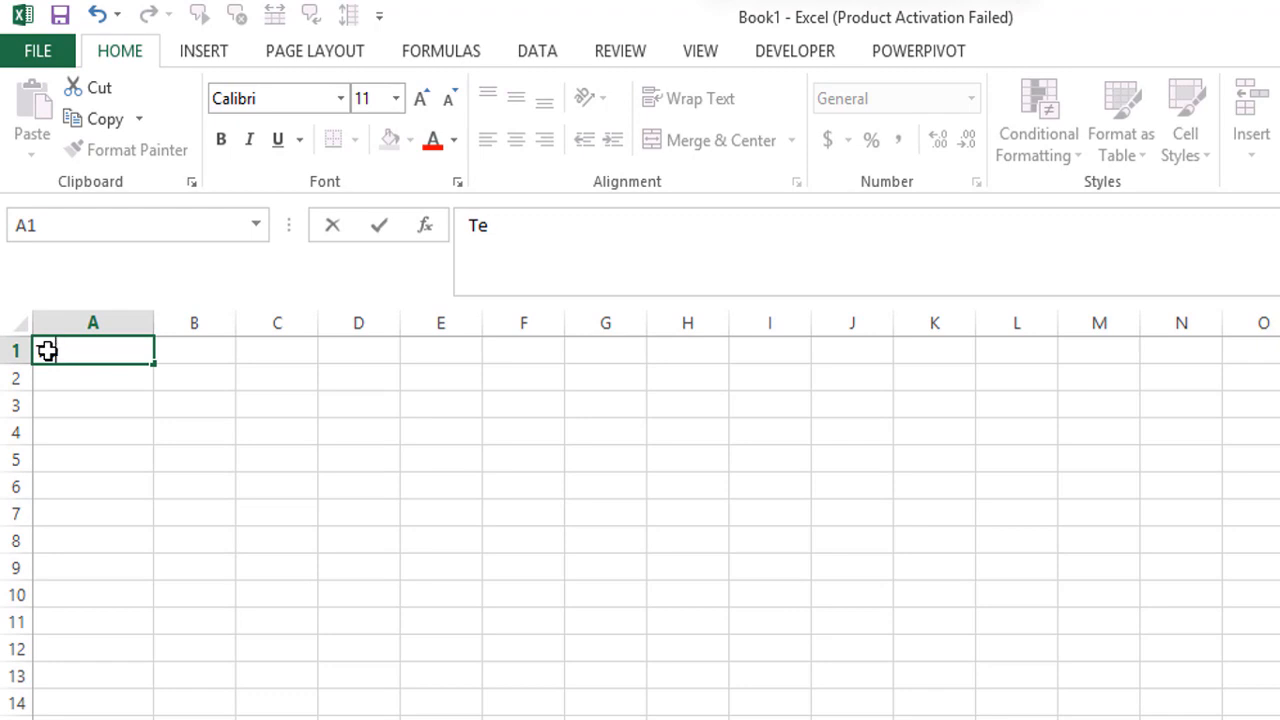
Step: Enter the heading "Text Functaions" in cell A1 and autofit the width of column A
type("xt Fun")
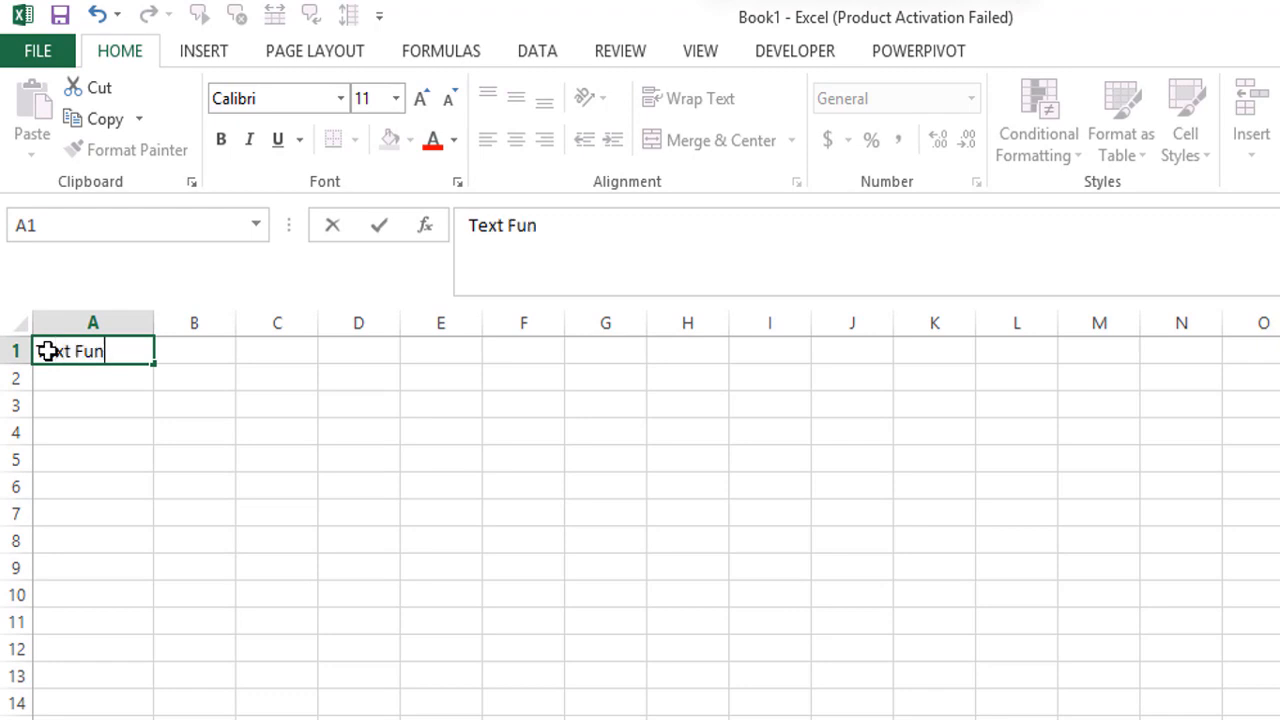
type("ctaions")
key("Return")
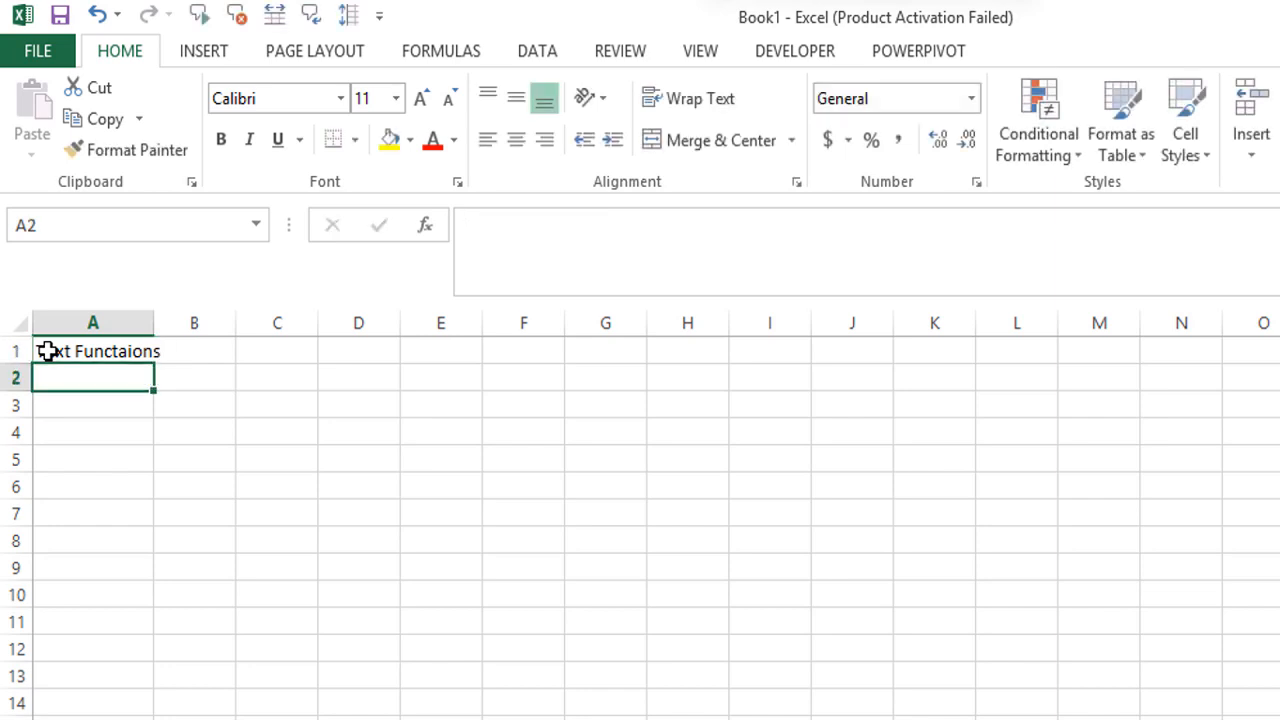
left_click(47, 350)
key("alt+h")
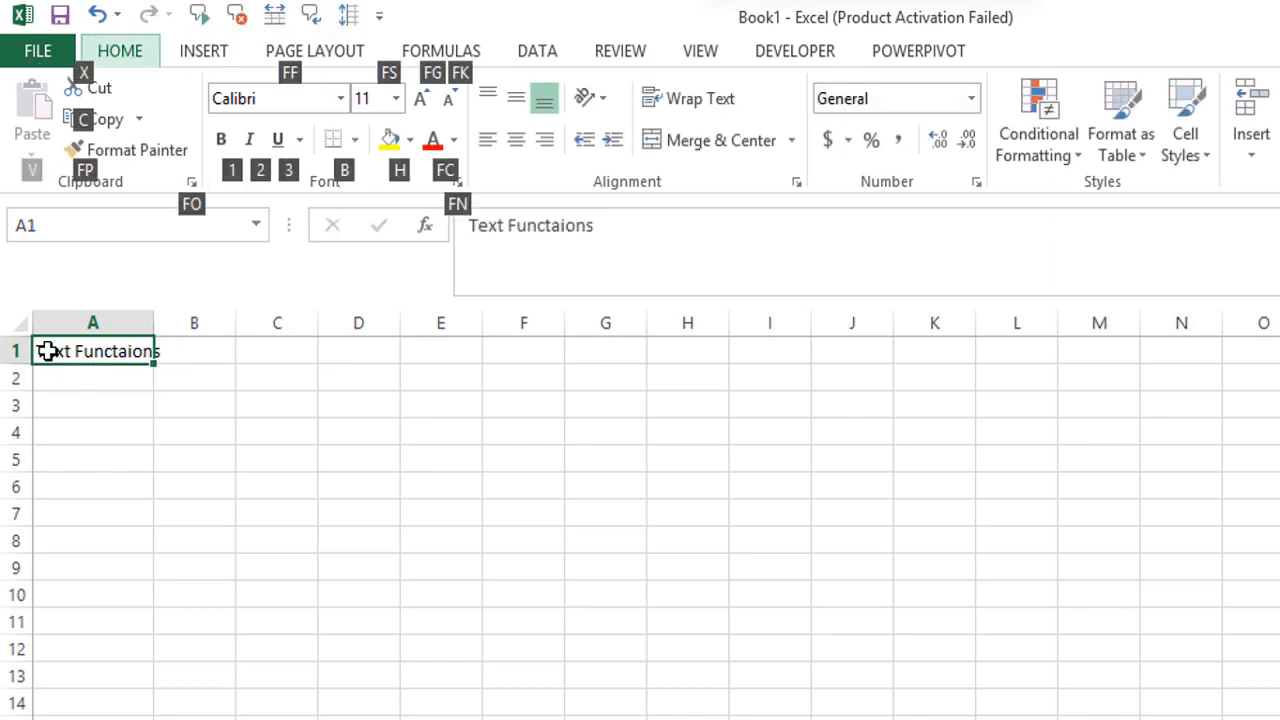
key("o")
key("i")
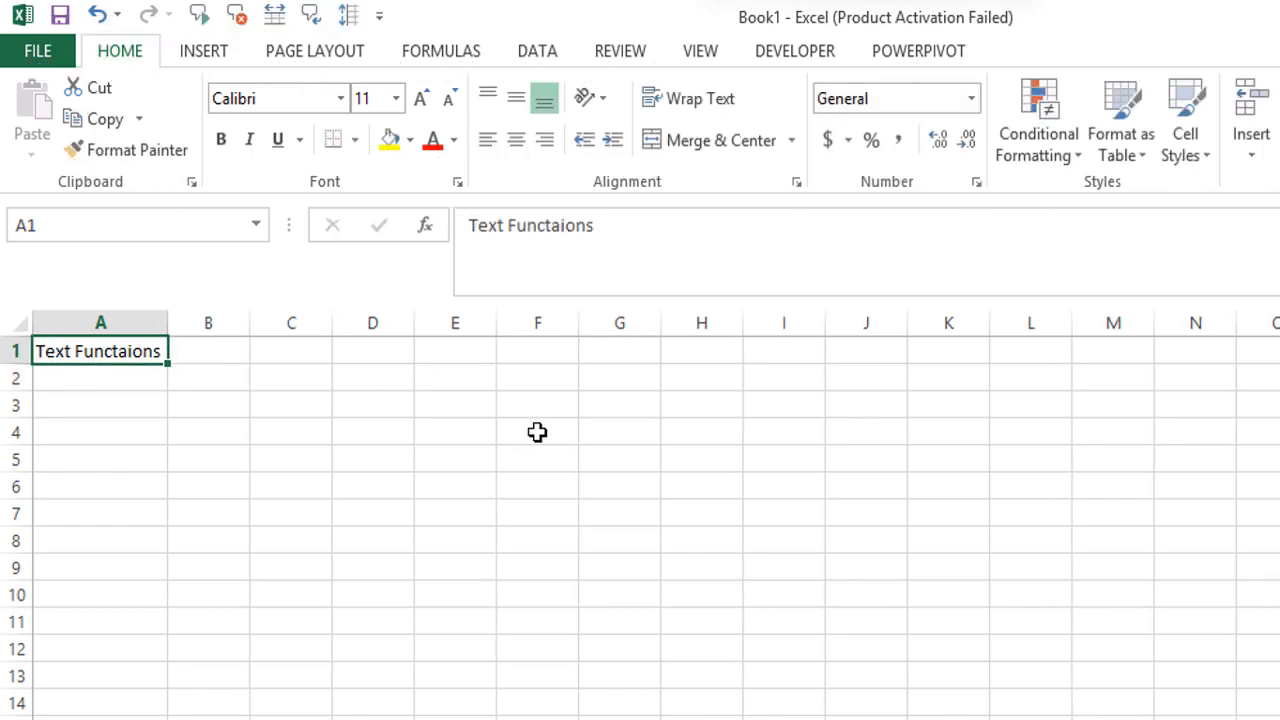
Step: Format the heading in cell A1 with a white font and a light blue fill
key("alt+h")
key("f")
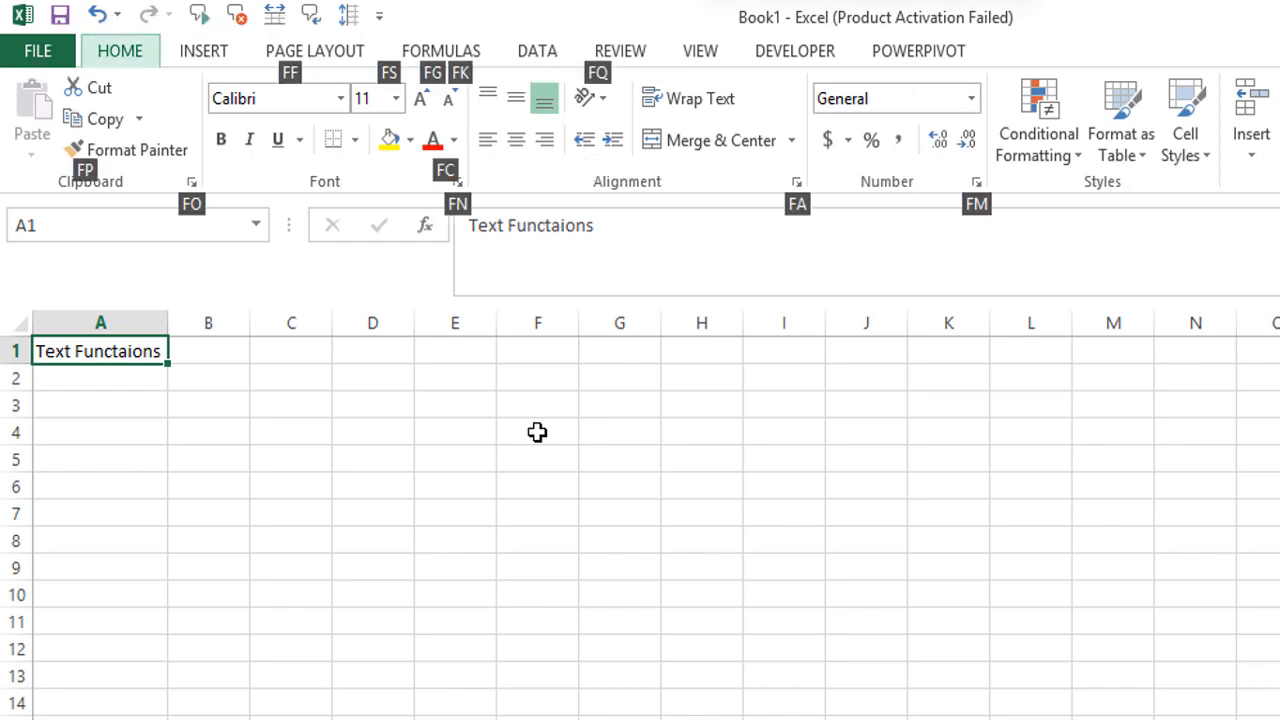
key("c")
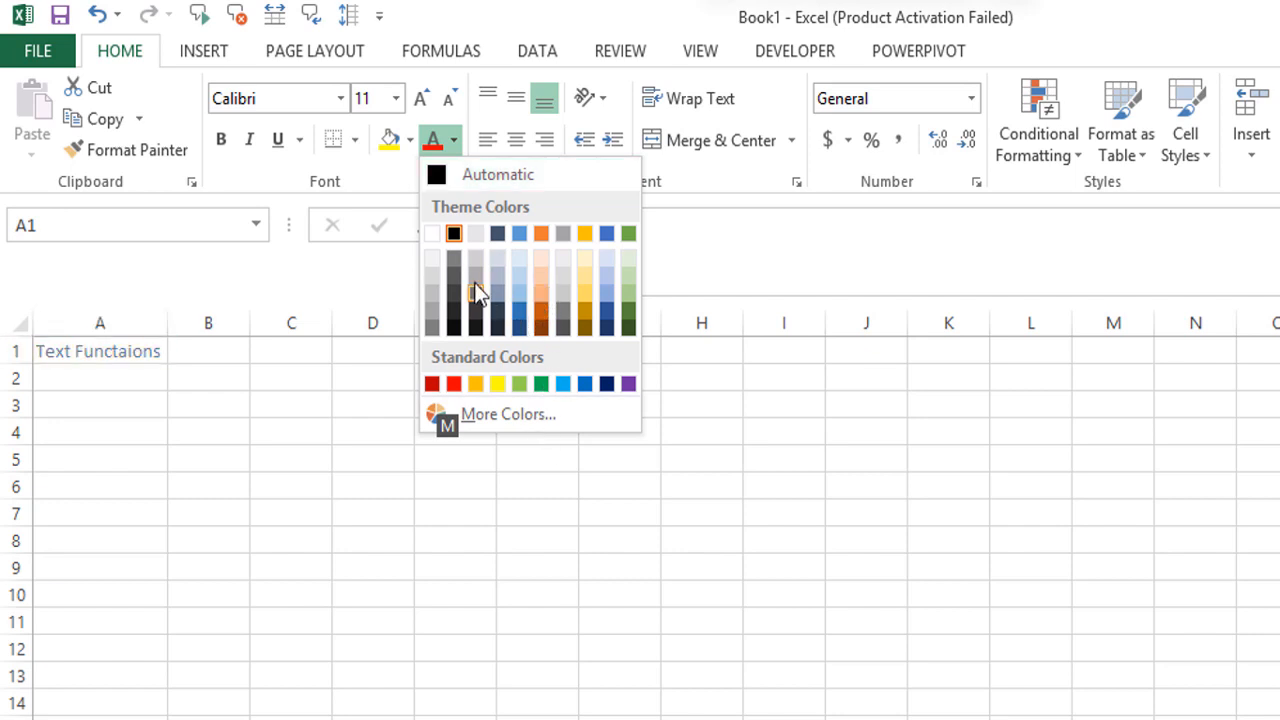
left_click(433, 236)
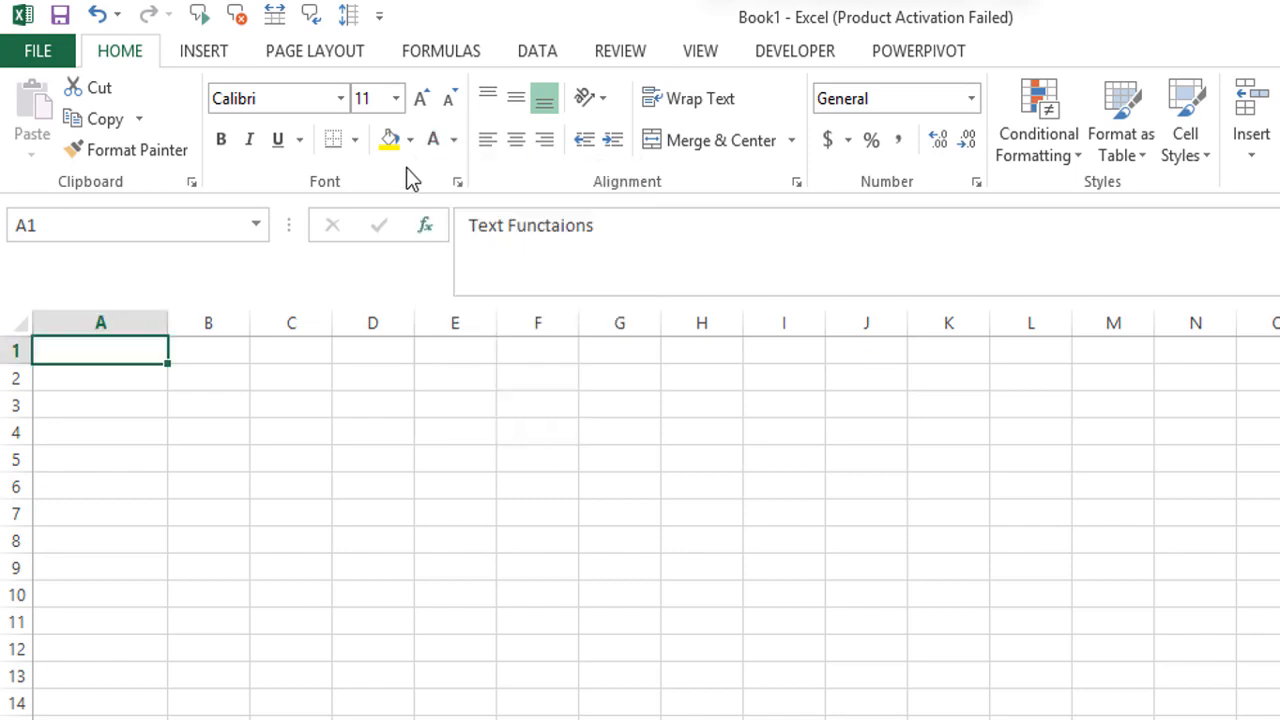
left_click(411, 141)
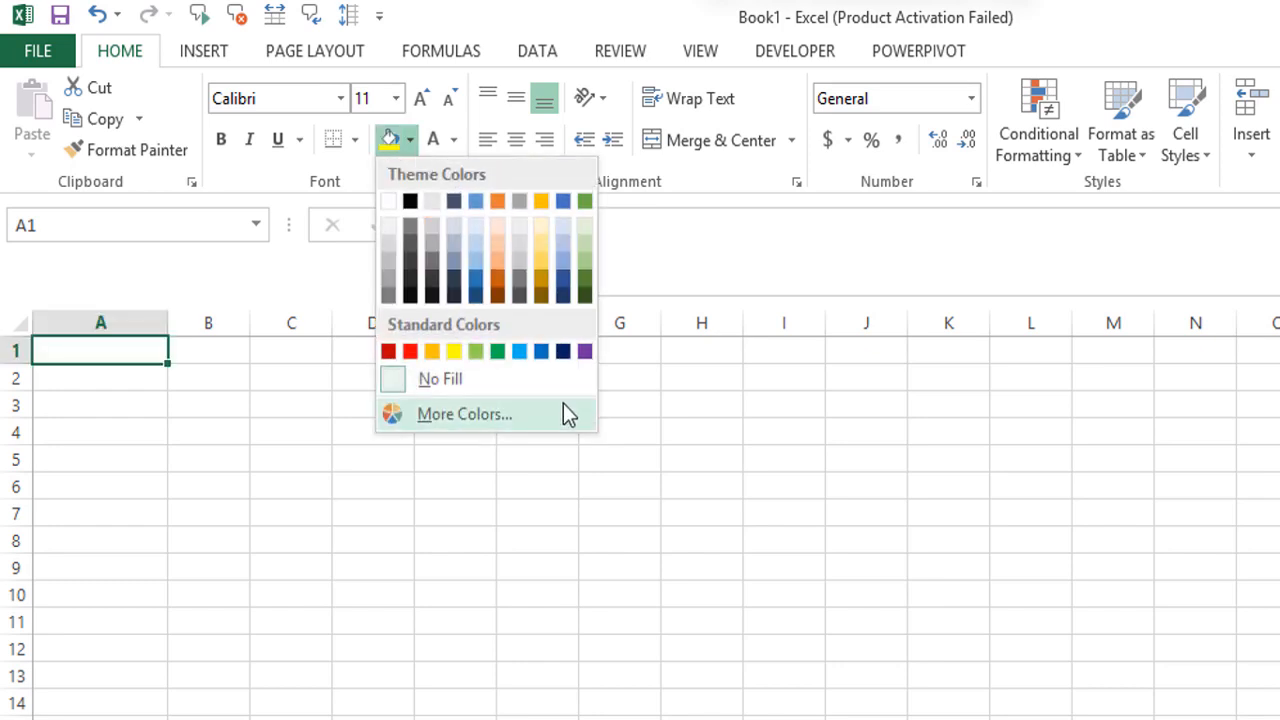
left_click(519, 351)
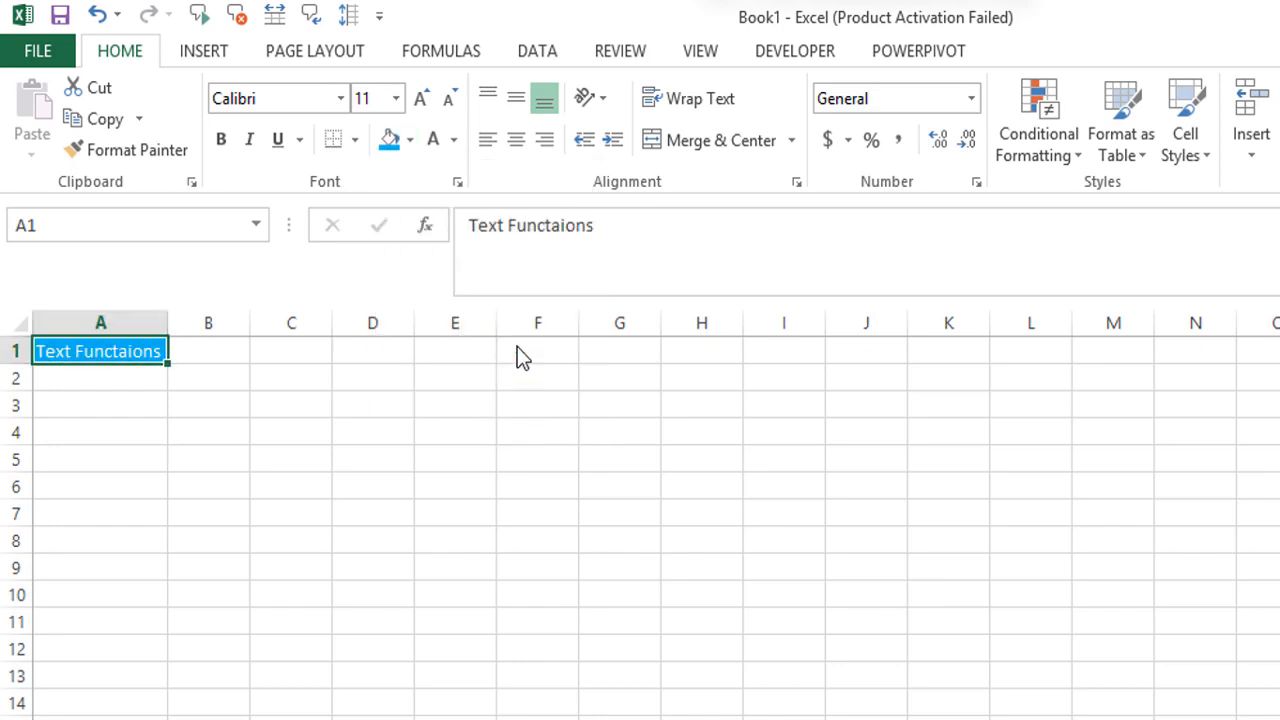
Step: List the function names Proper, Upper, Lower and Mid in cells A3 to A6
key("Return")
key("Down")
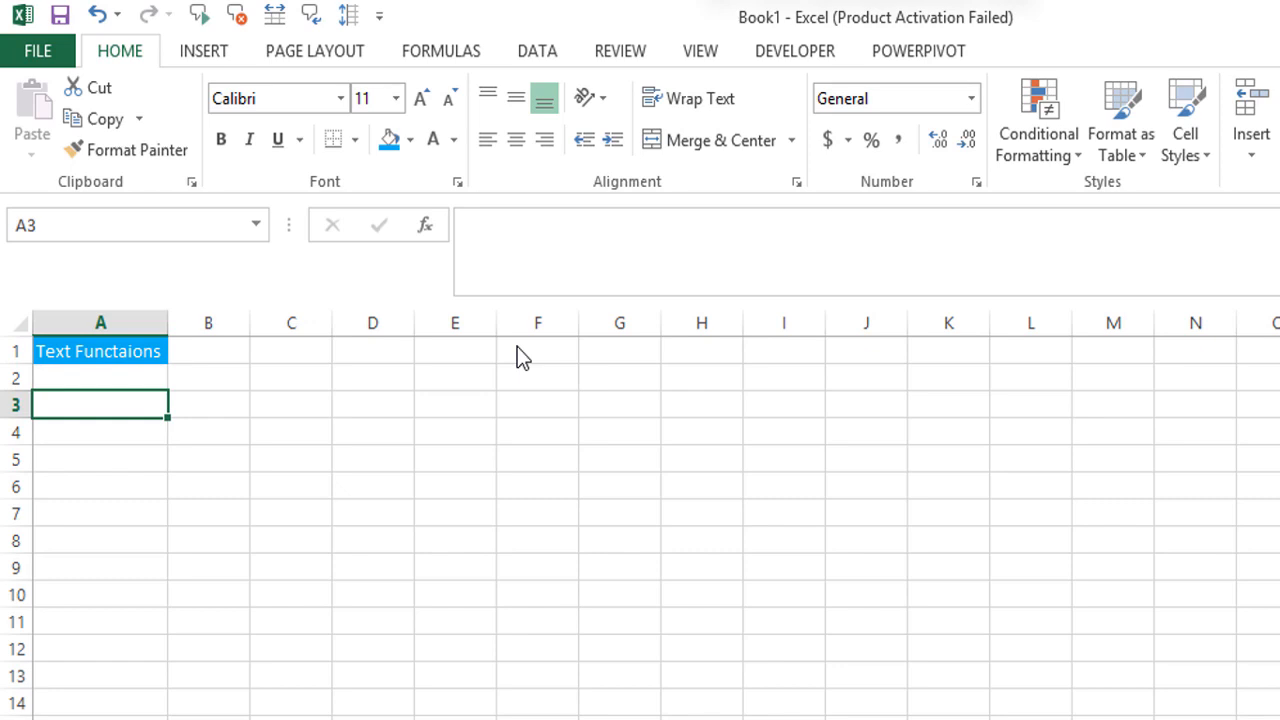
type("Proper")
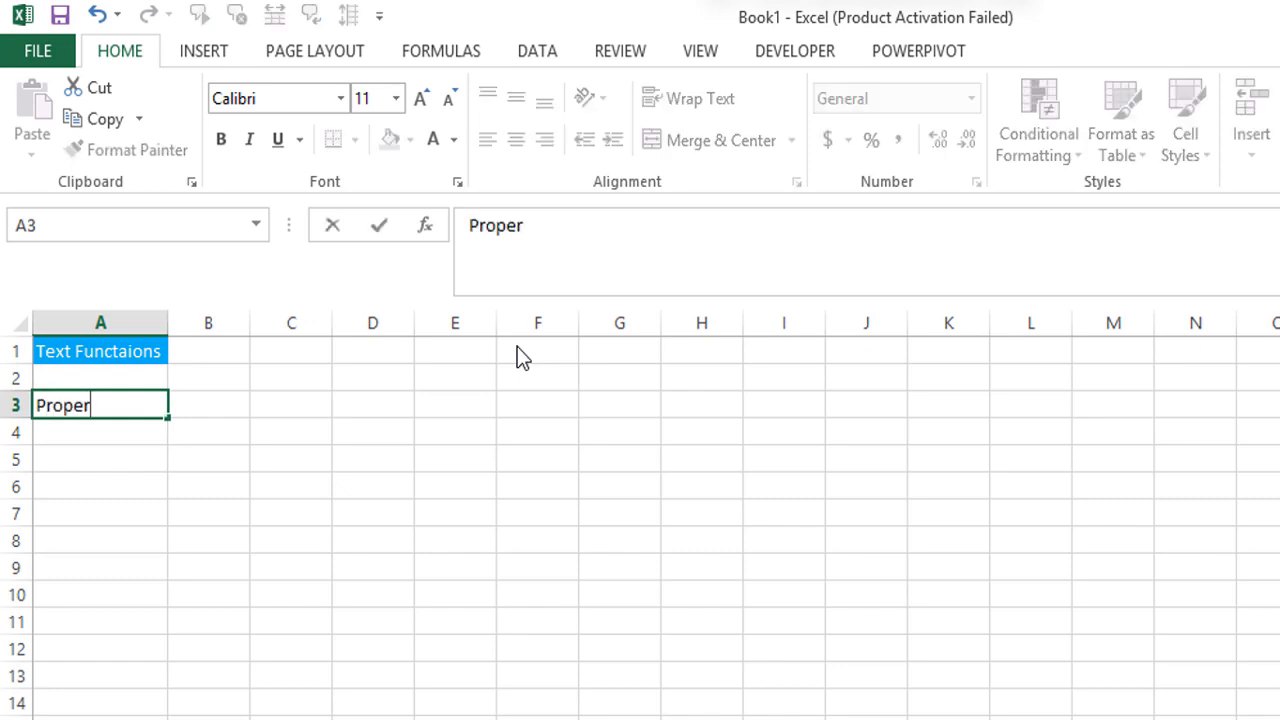
key("Return")
type("Upe")
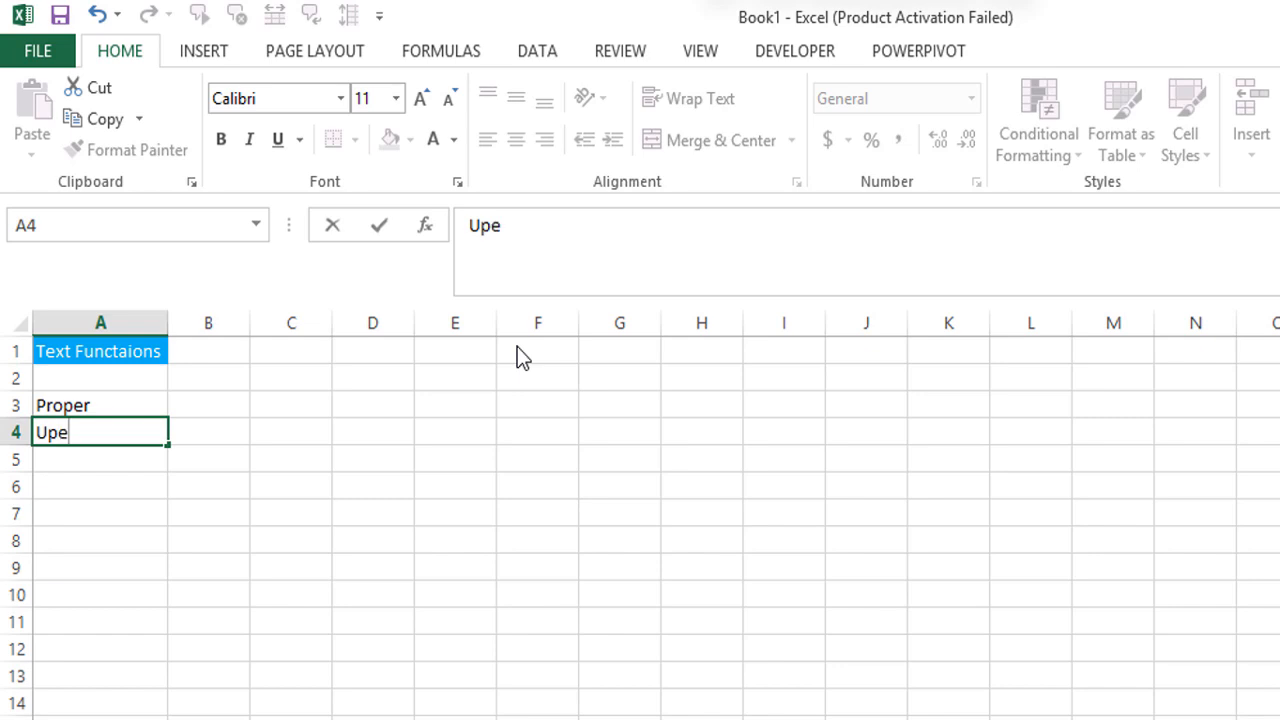
key("BackSpace")
type("per")
key("Return")
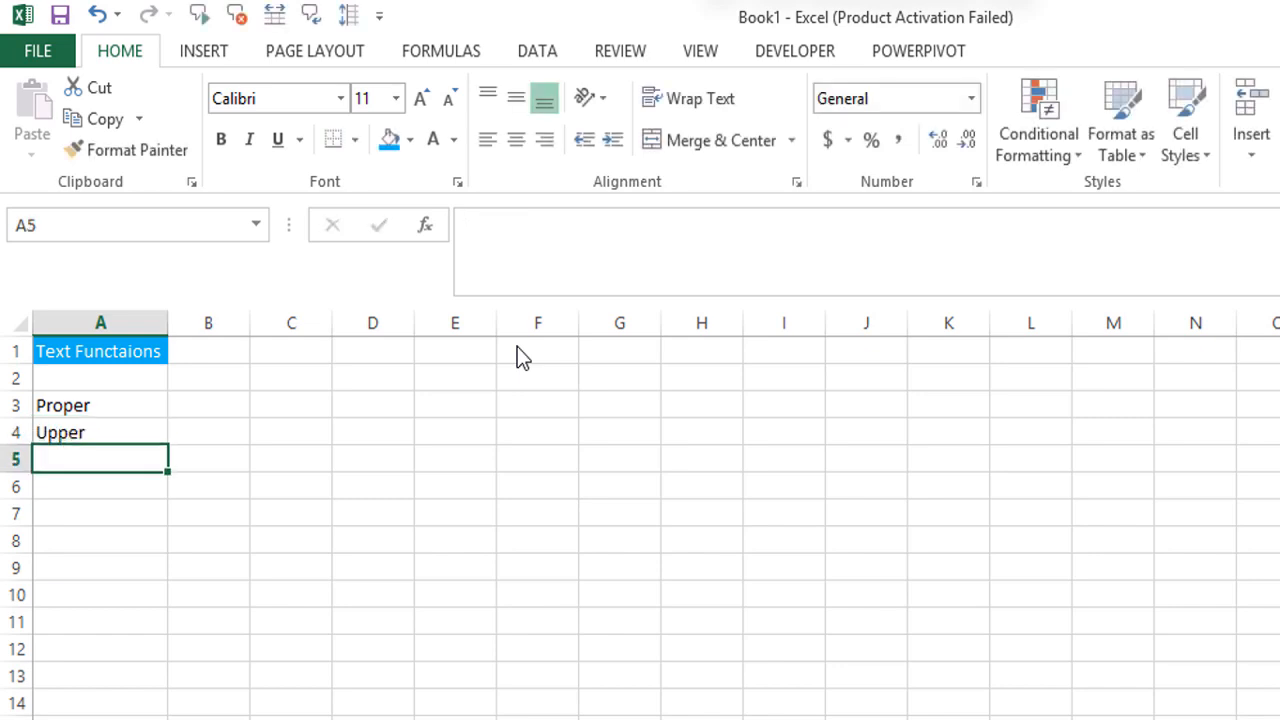
type("Lower")
key("Return")
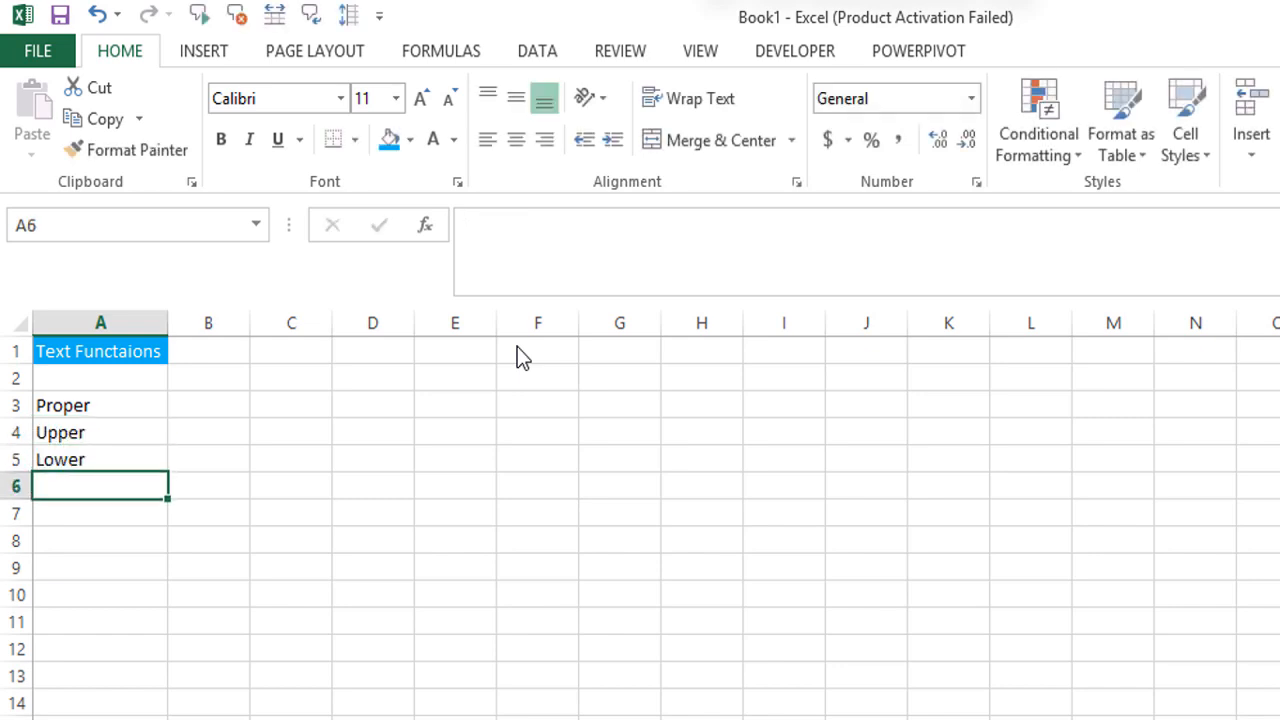
type("Mid")
key("Return")
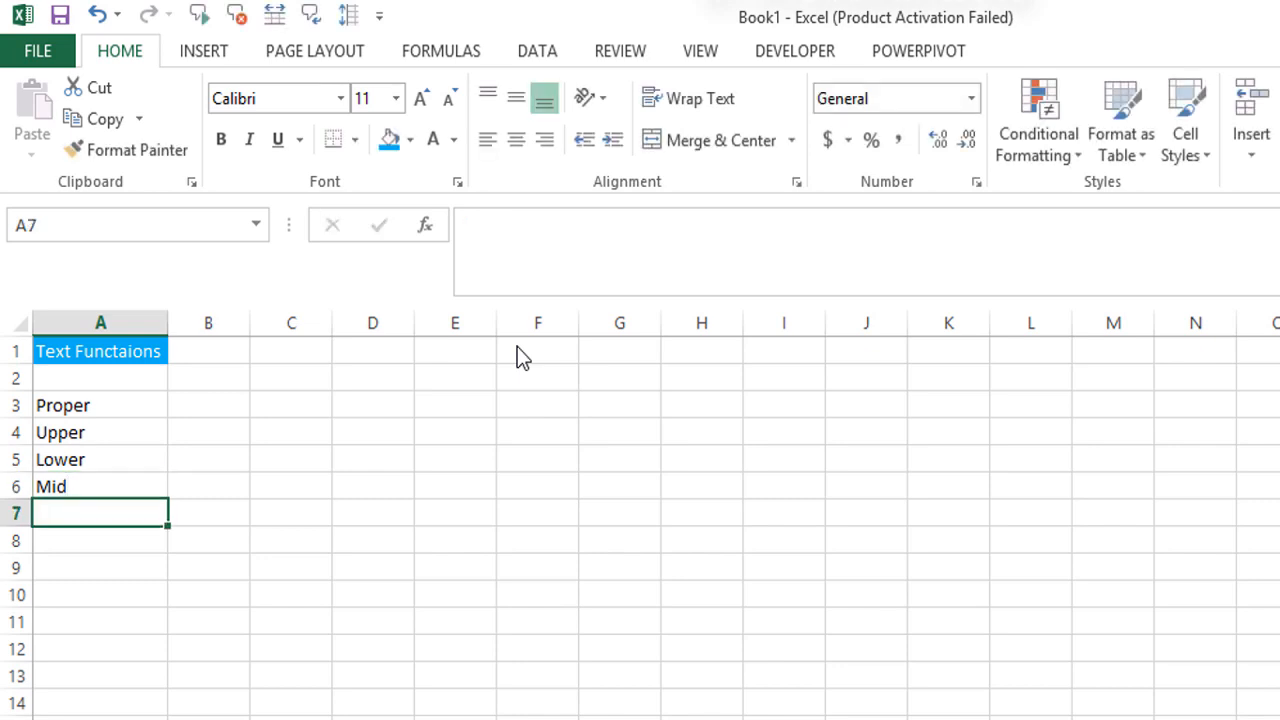
Step: Continue the function list with left, right and len in cells A7 to A9
type("left")
key("Return")
type("ri")
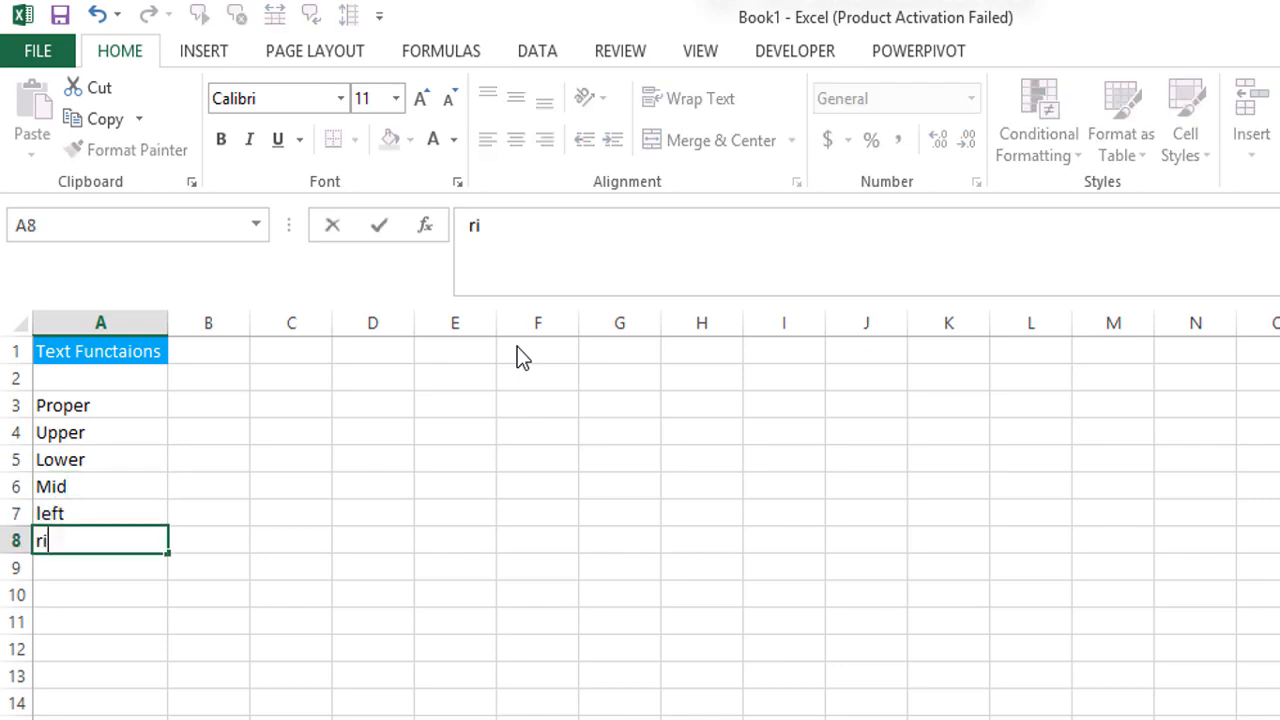
type("ght")
key("Return")
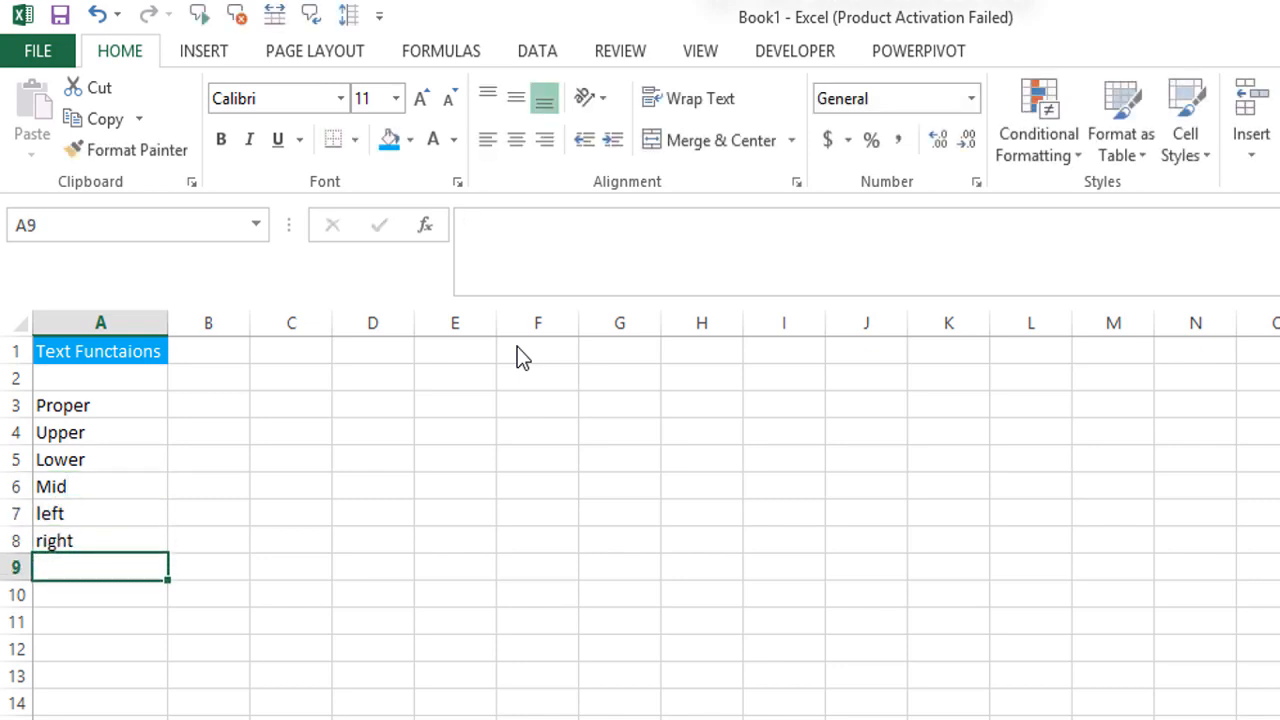
type("len")
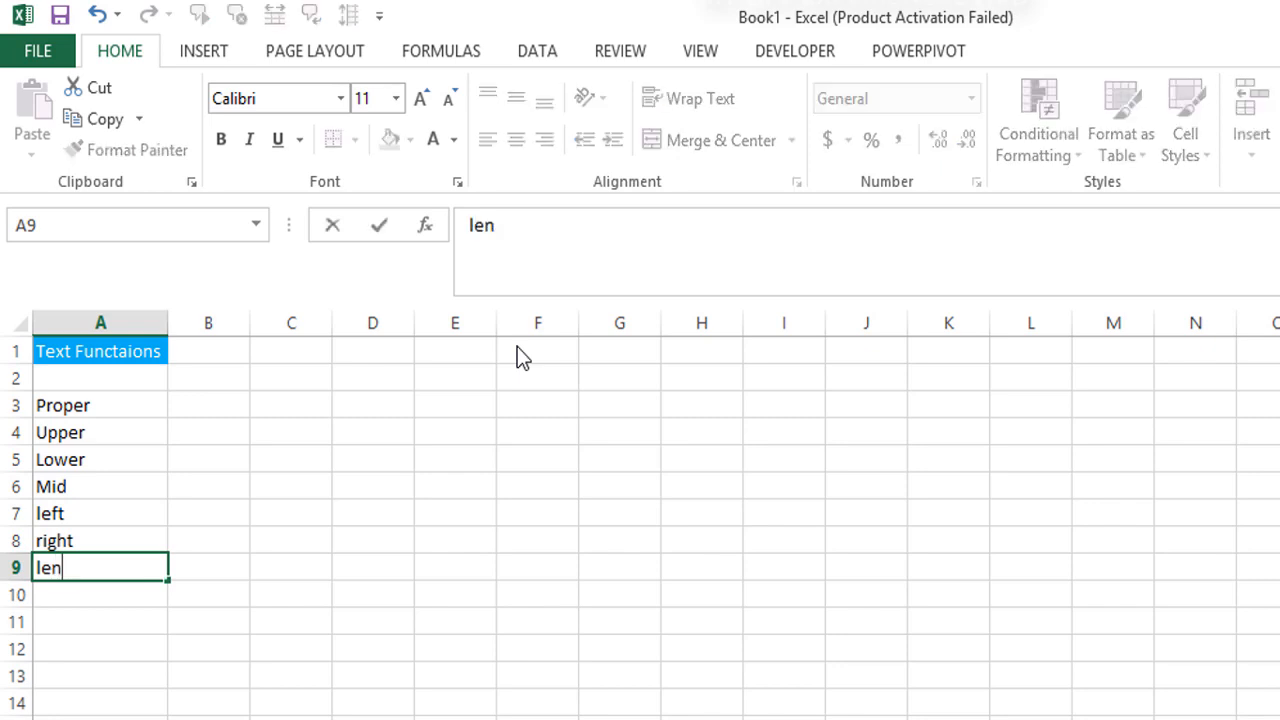
key("Return")
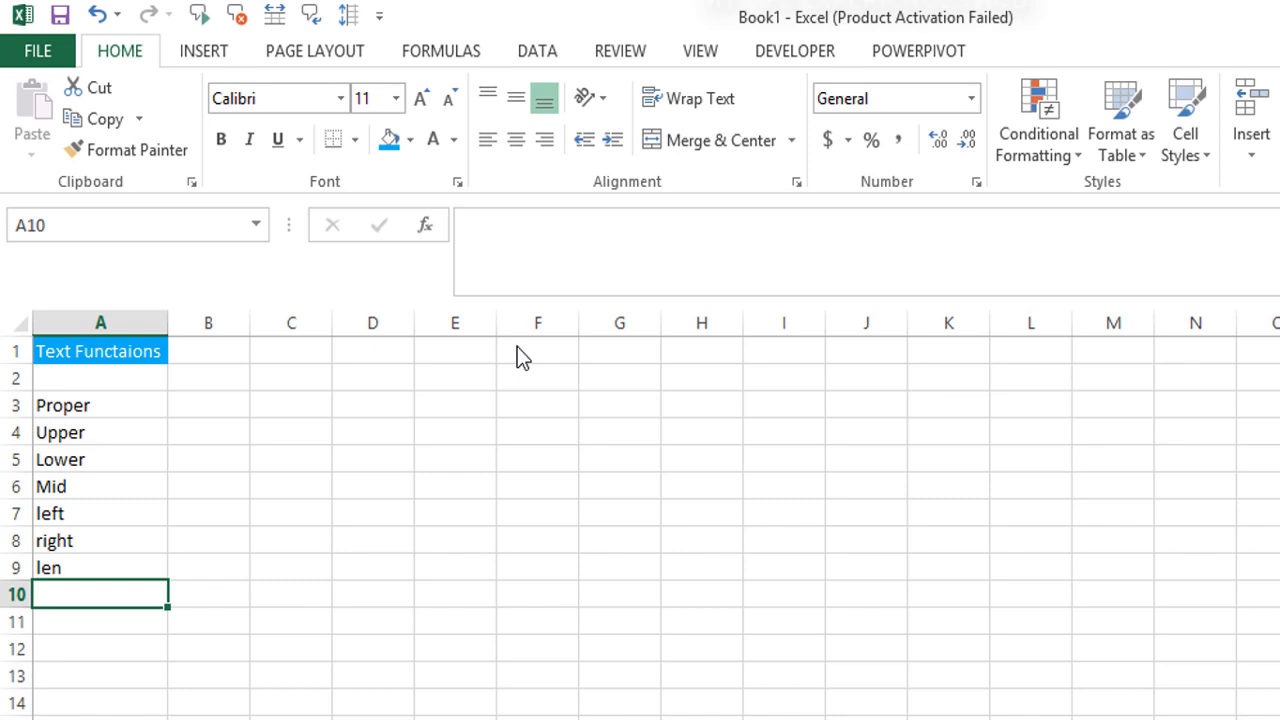
Step: Complete the function list with find, search, substitute and Trim in cells A10 to A13
type("find")
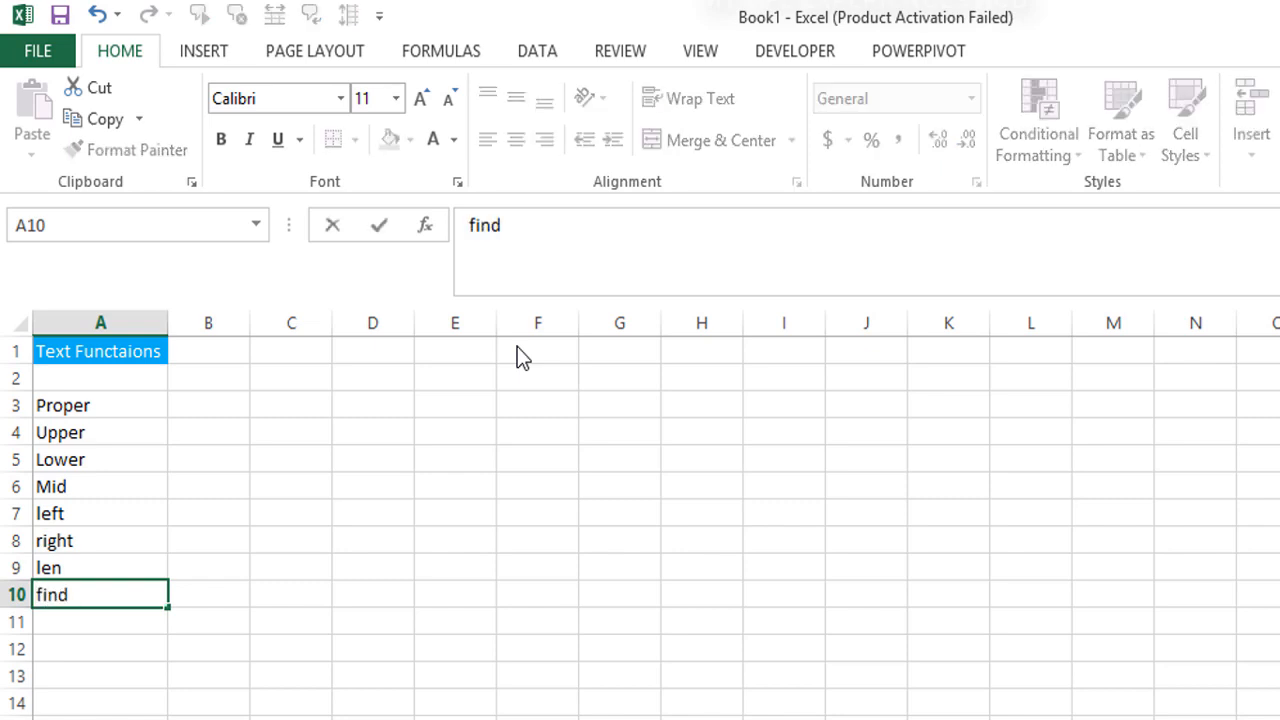
key("Return")
type("search")
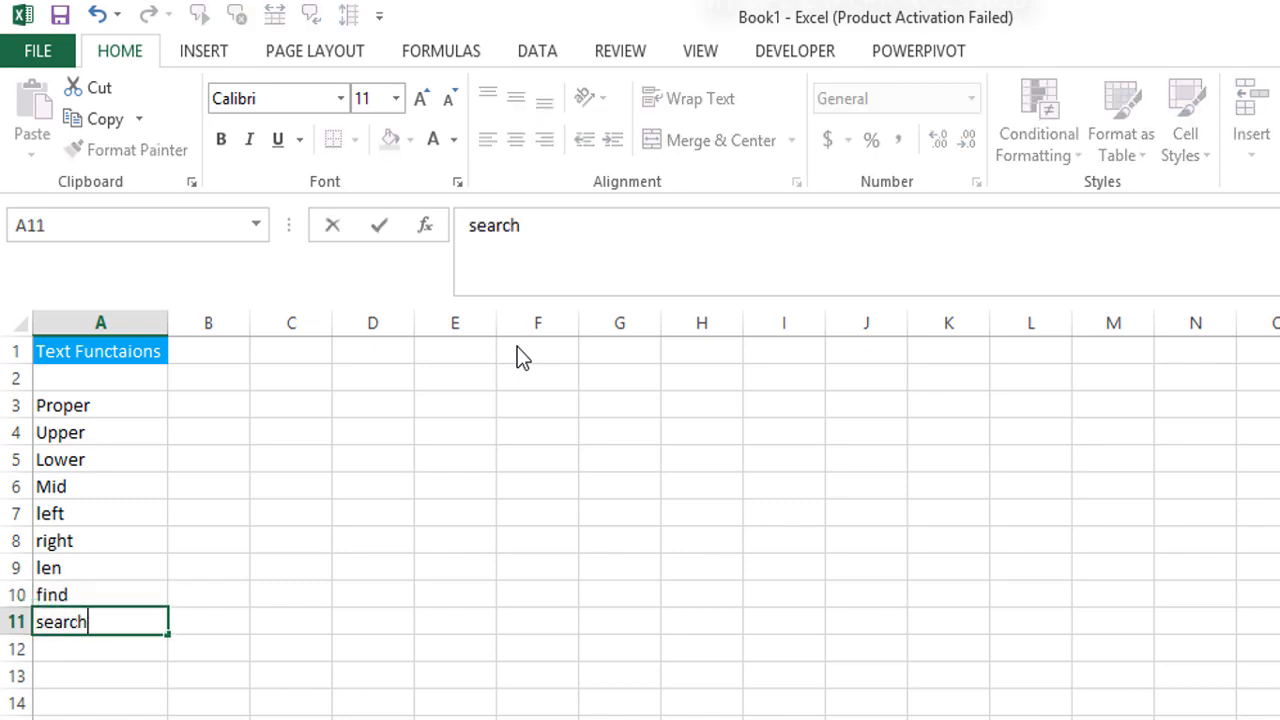
key("Return")
type("sub")
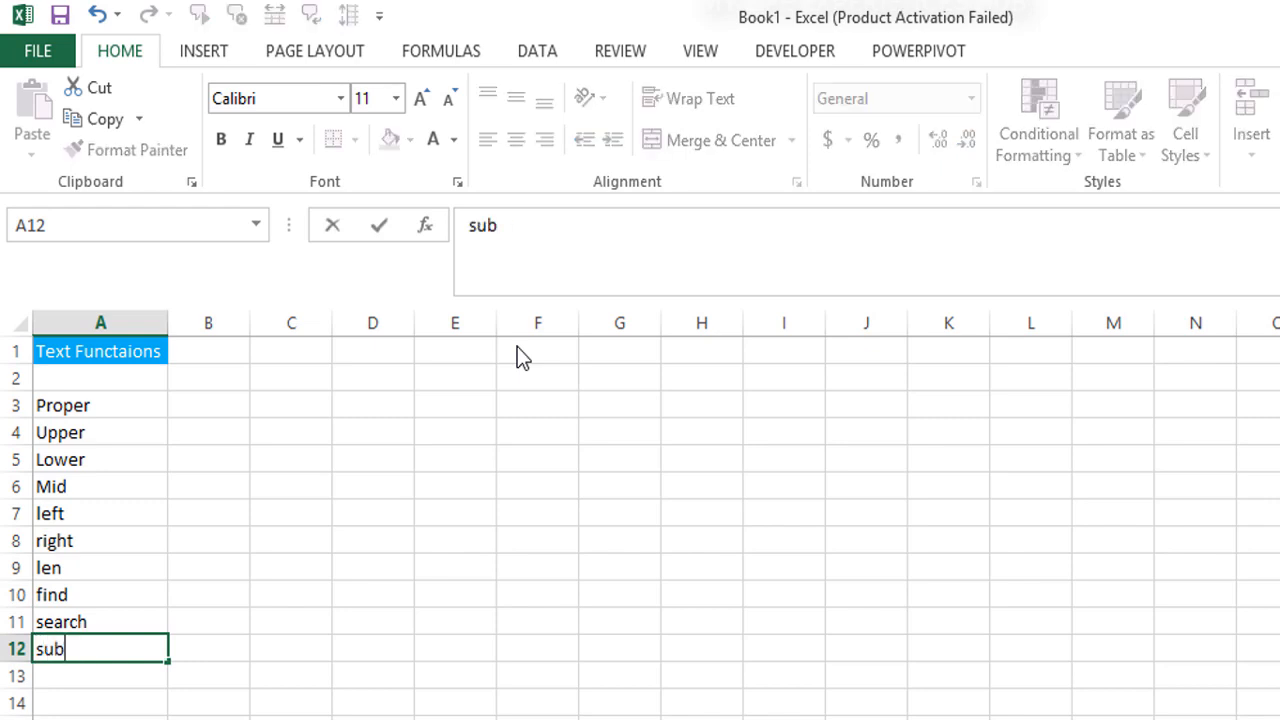
type("stitute")
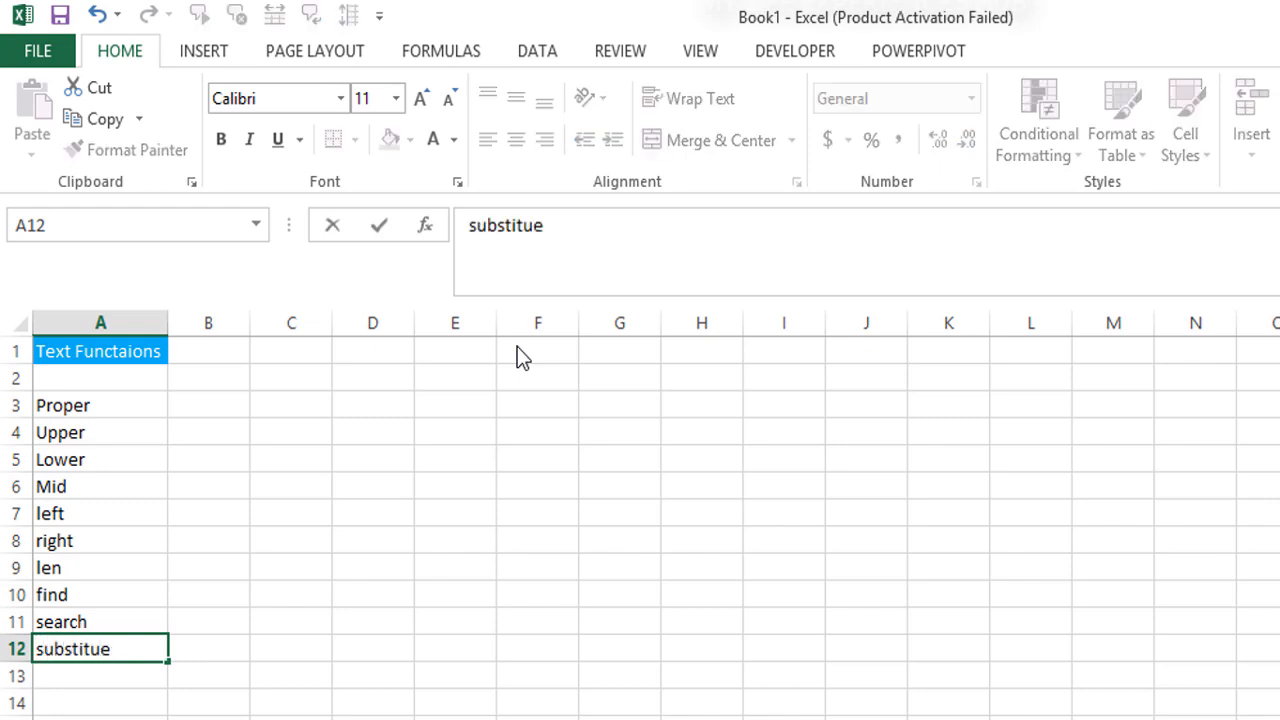
key("BackSpace")
type("te")
key("Return")
type("Trim")
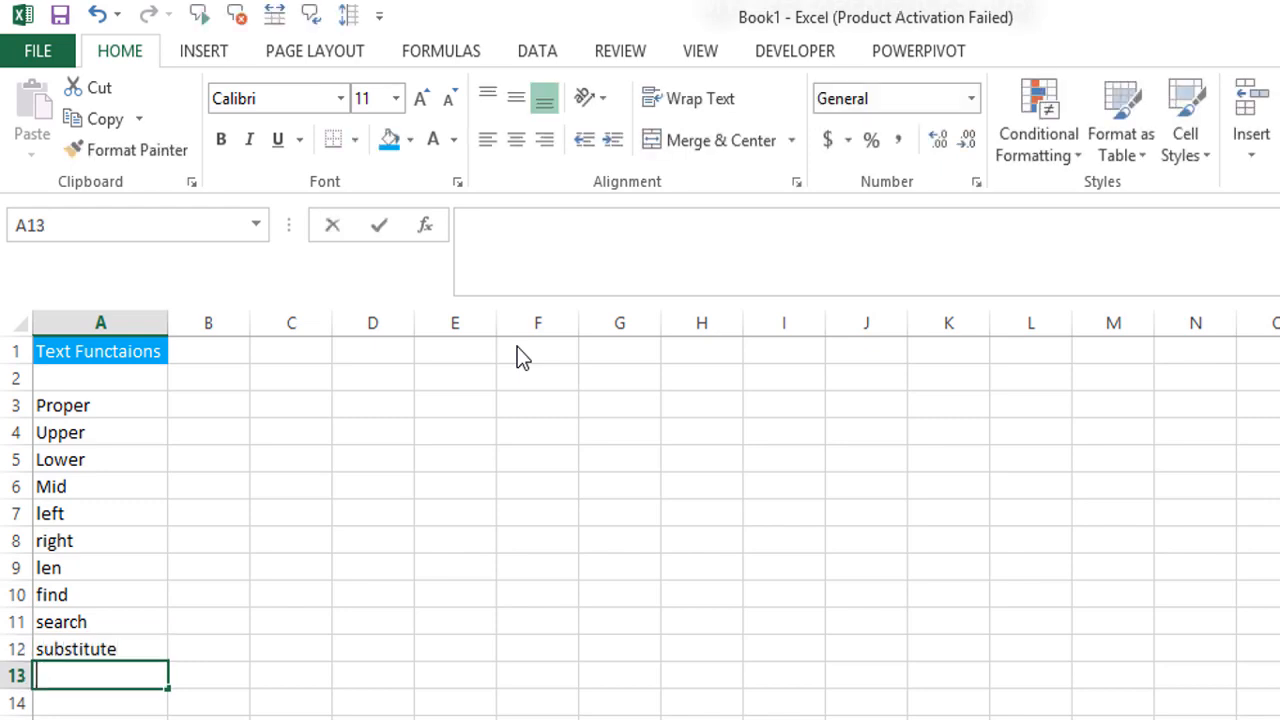
key("Return")
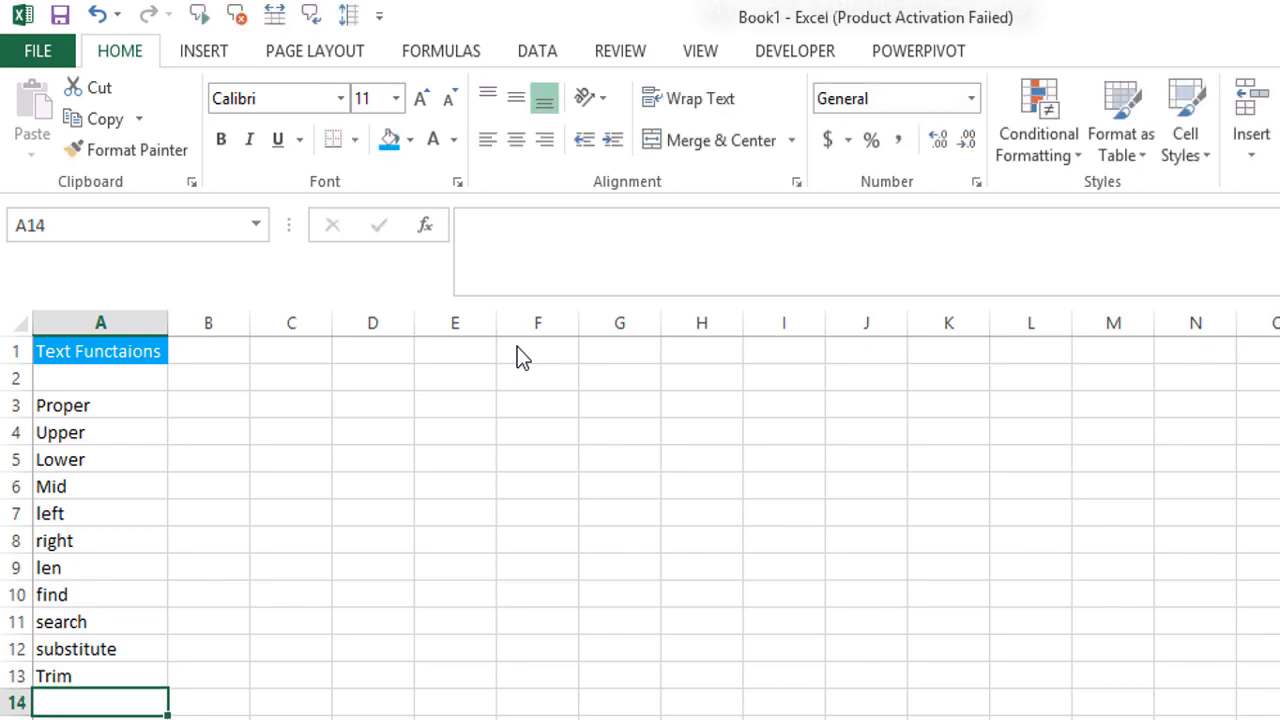
Step: Fill cell B3 with the content of the adjacent cell A3
key("Up")
key("Up")
key("Up")
key("Up")
key("Up")
key("Up")
key("Up")
key("Up")
key("Up")
key("Up")
key("Up")
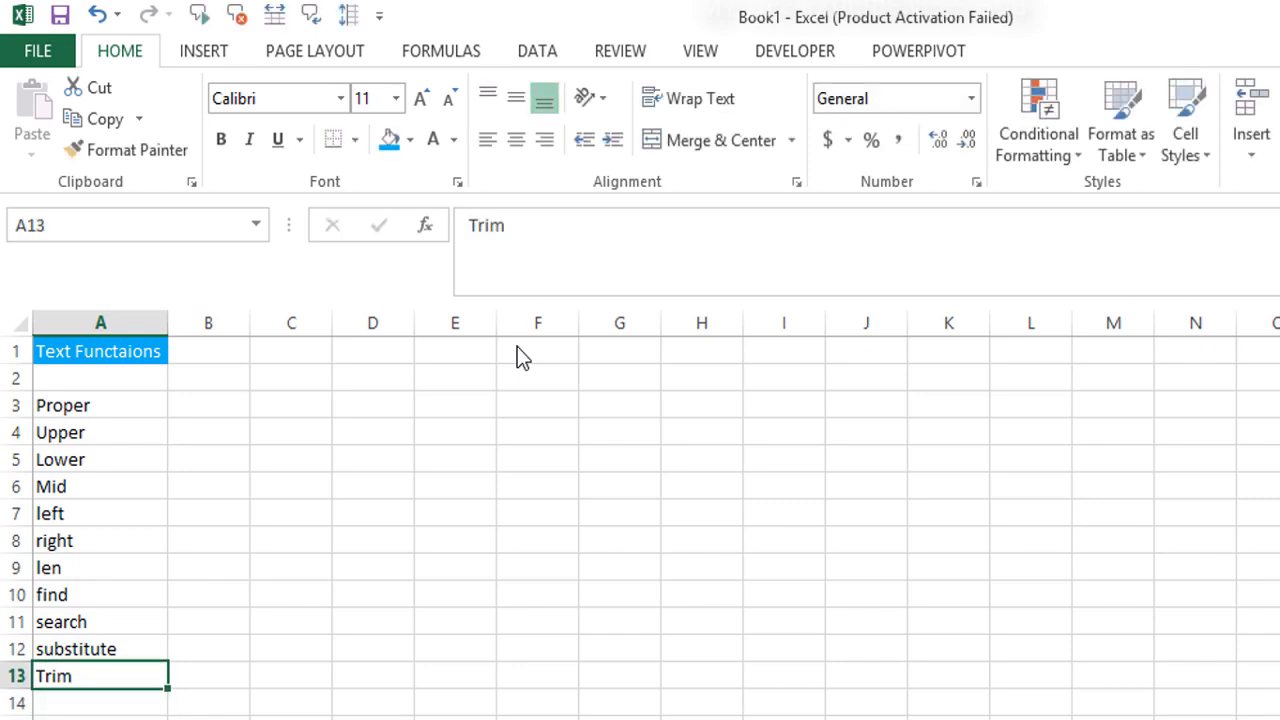
key("Right")
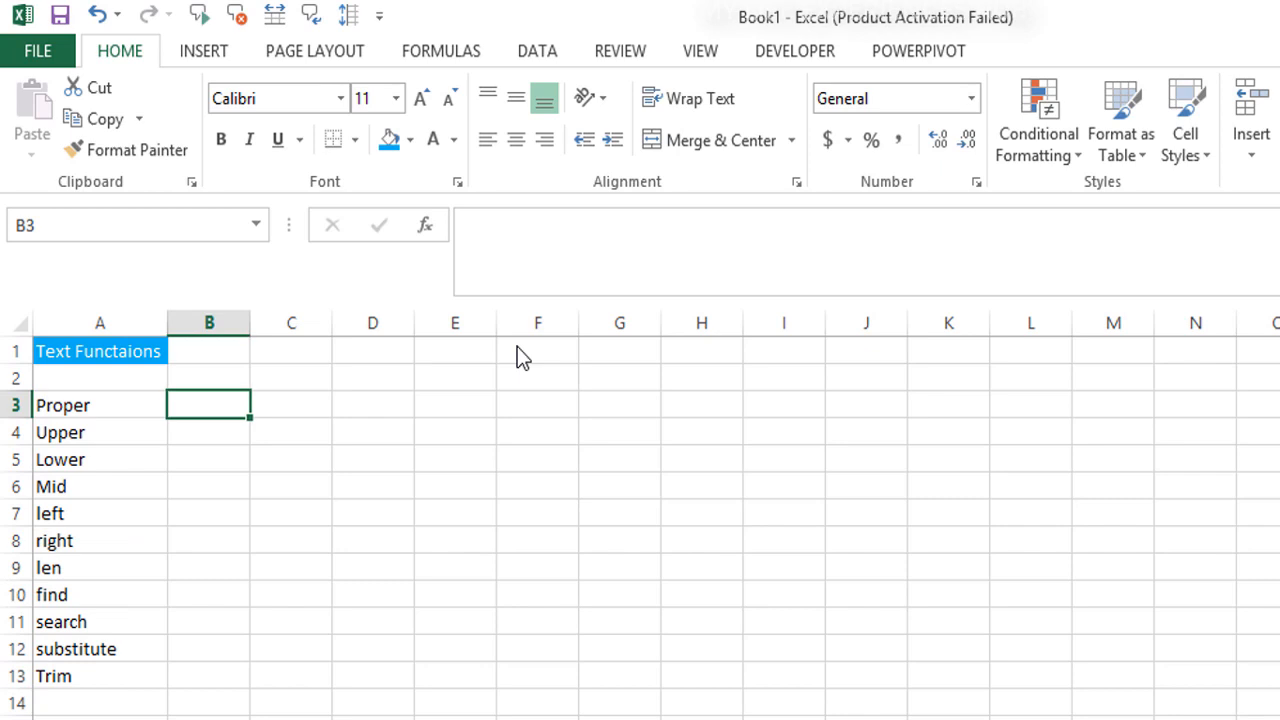
key("ctrl+r")
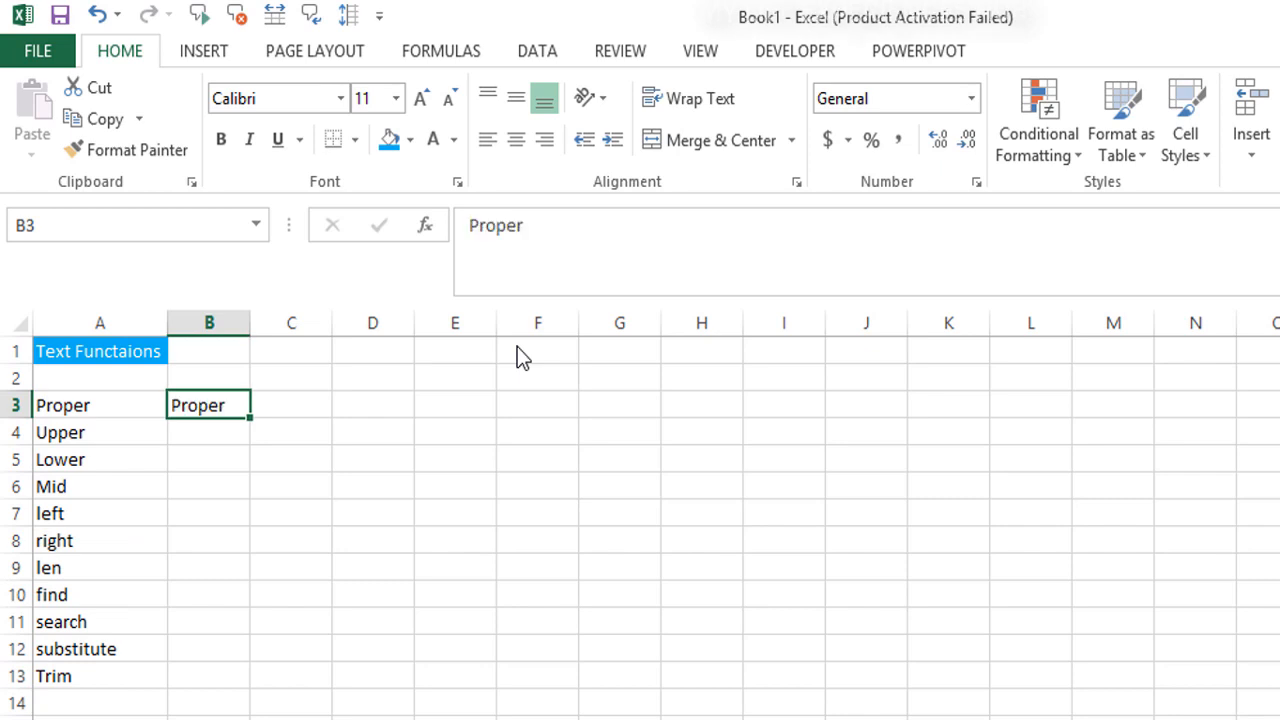
key("Right")
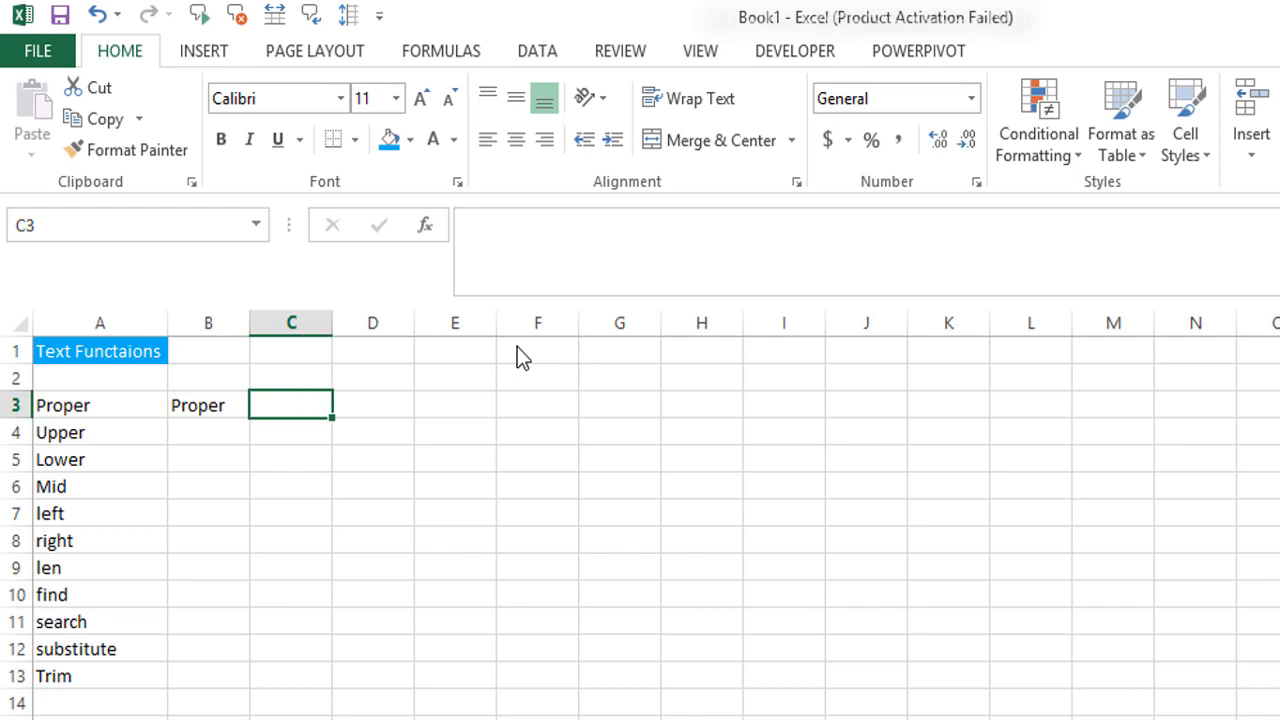
Step: Enter the lowercase sample text "proper" in cell B3
key("Left")
type("proper")
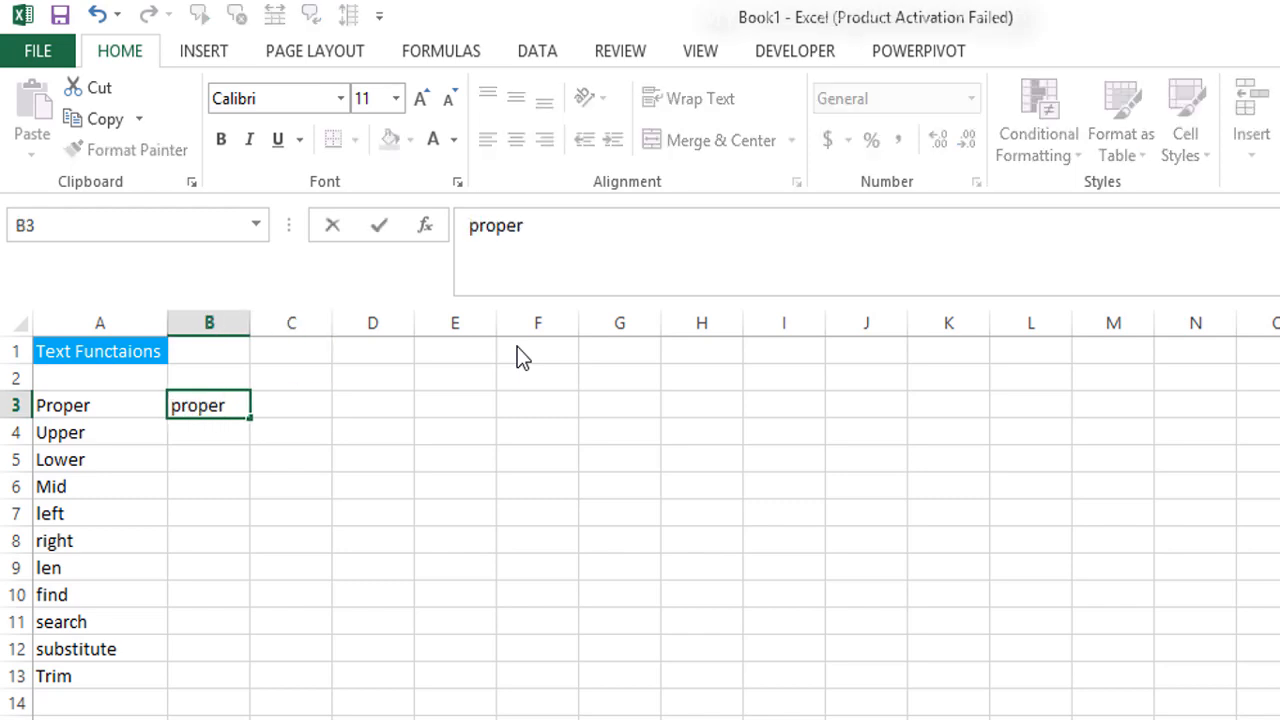
key("Tab")
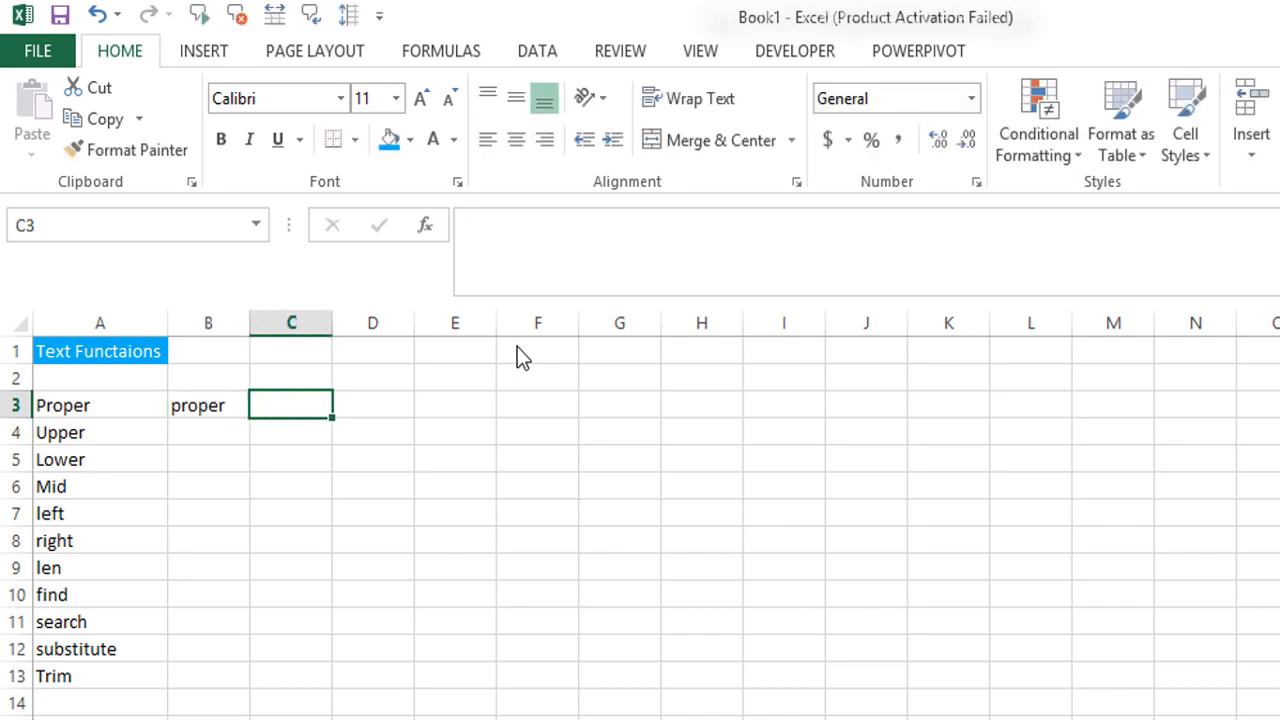
Step: Enter the formula =PROPER(B3) in cell C3 to convert the sample text to proper case
type("=")
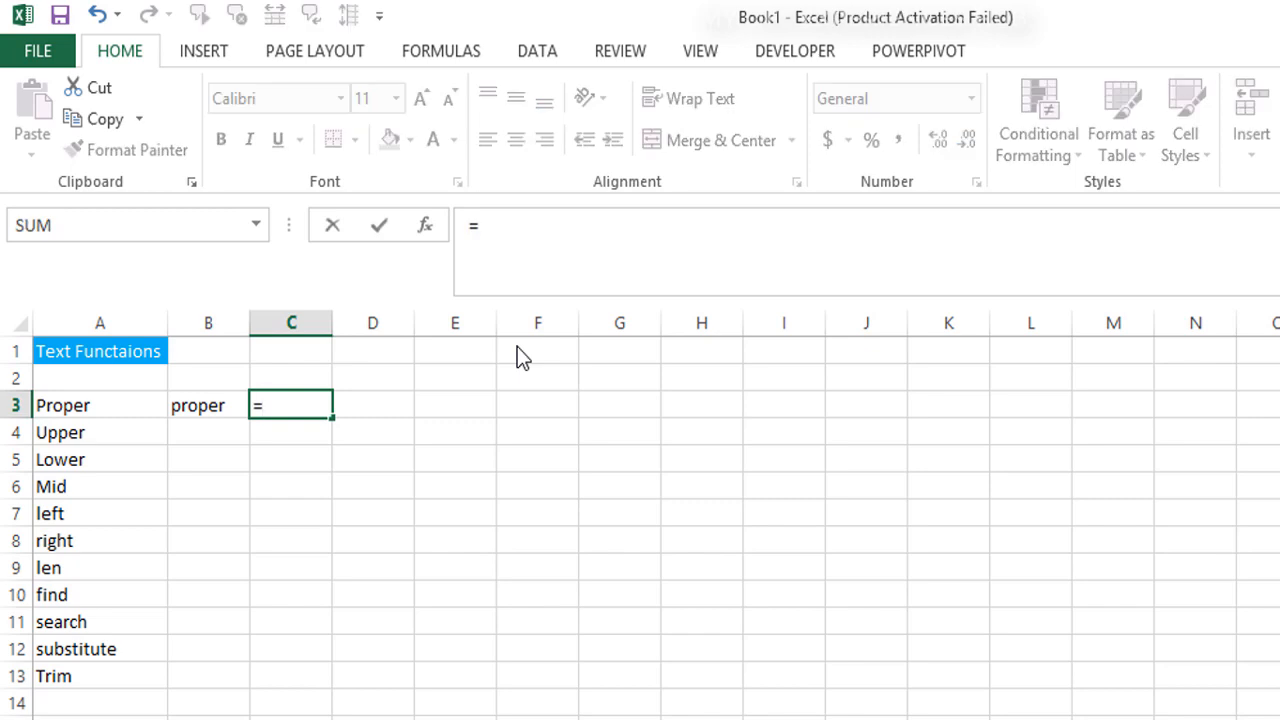
type("prop")
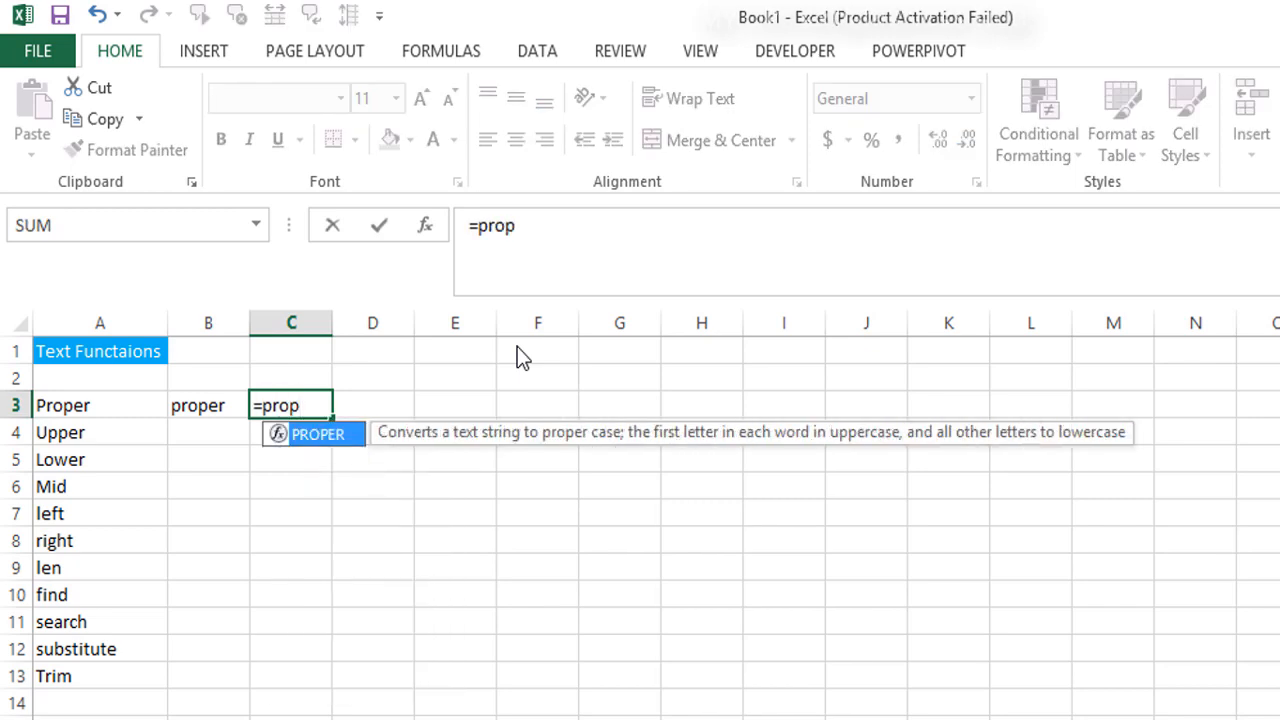
key("Tab")
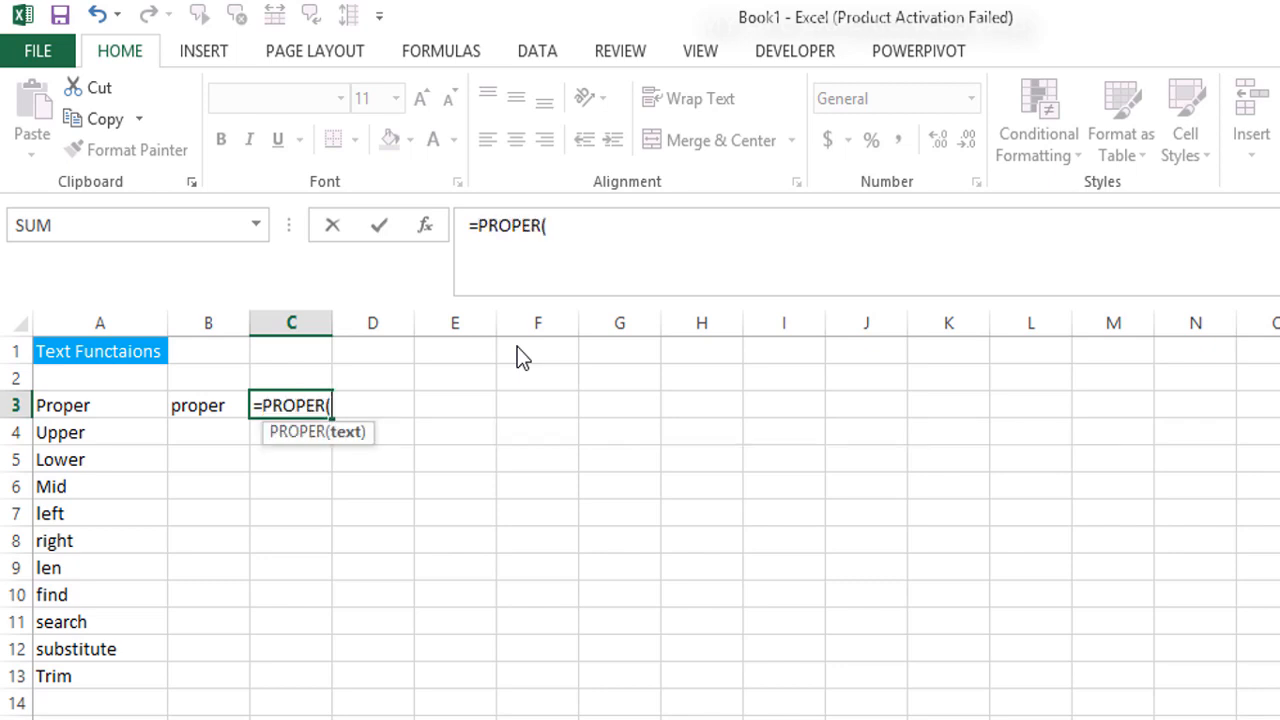
key("Left")
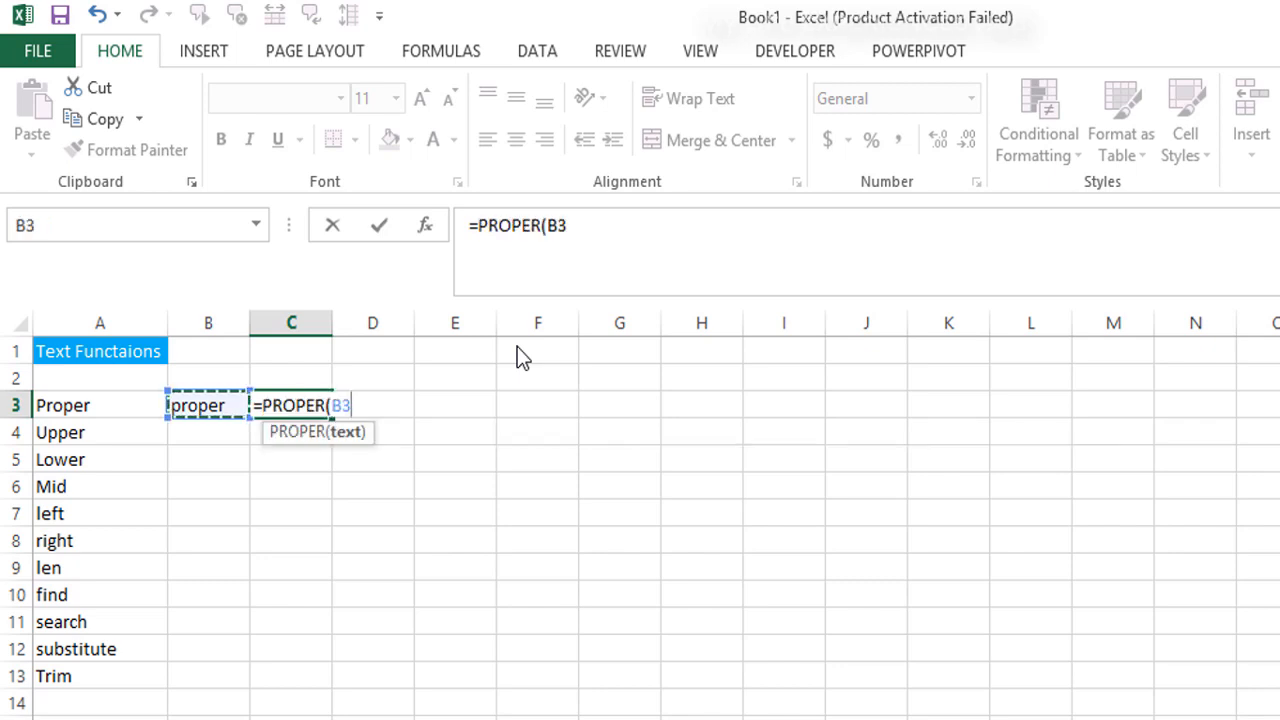
type(")")
key("ctrl+Return")
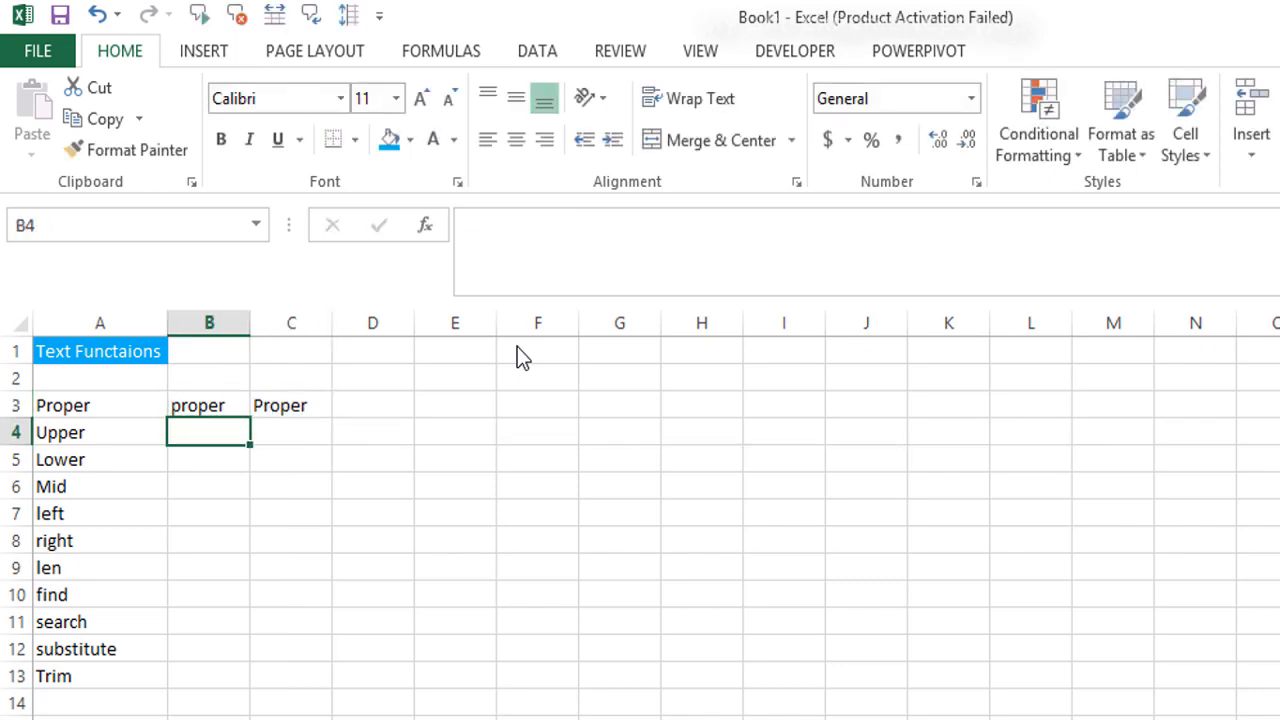
Step: Fill cell B4 with the content of the adjacent cell A4 as sample text for UPPER
key("Up")
key("Down")
key("ctrl+r")
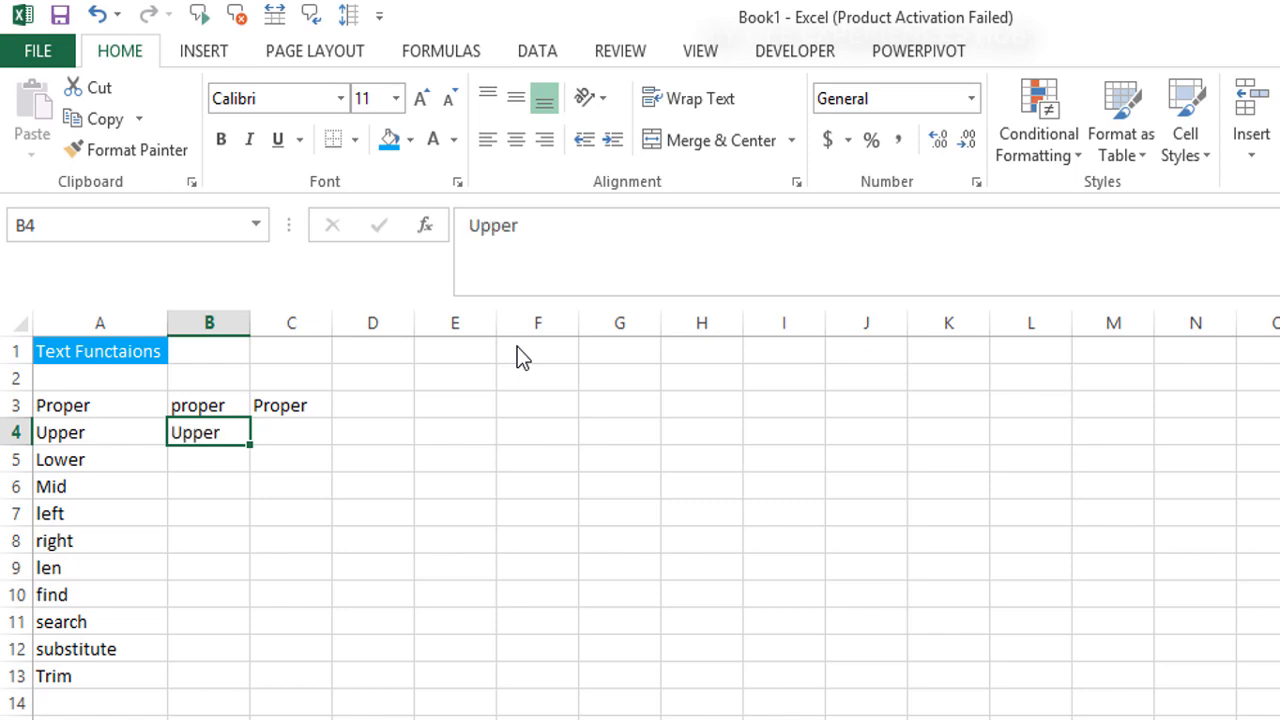
Step: Enter the formula =UPPER(B4) in cell C4 to convert the sample text to uppercase
key("Right")
type("=")
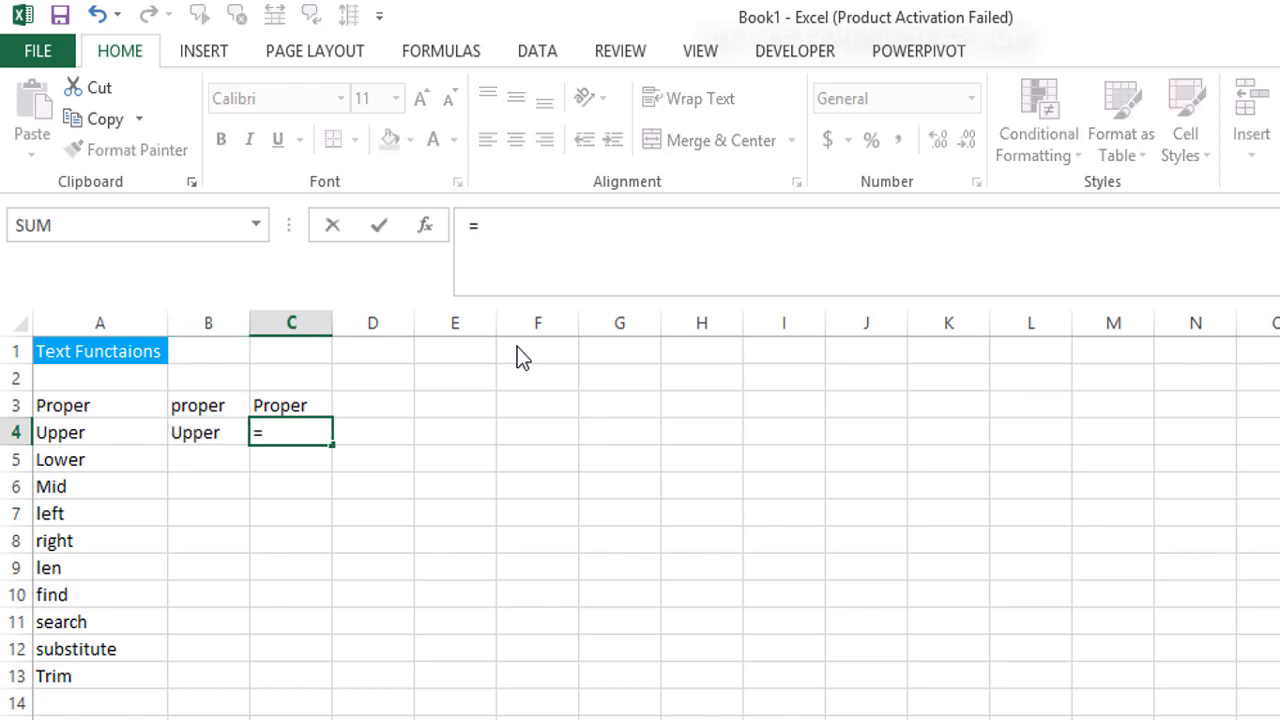
type("upp")
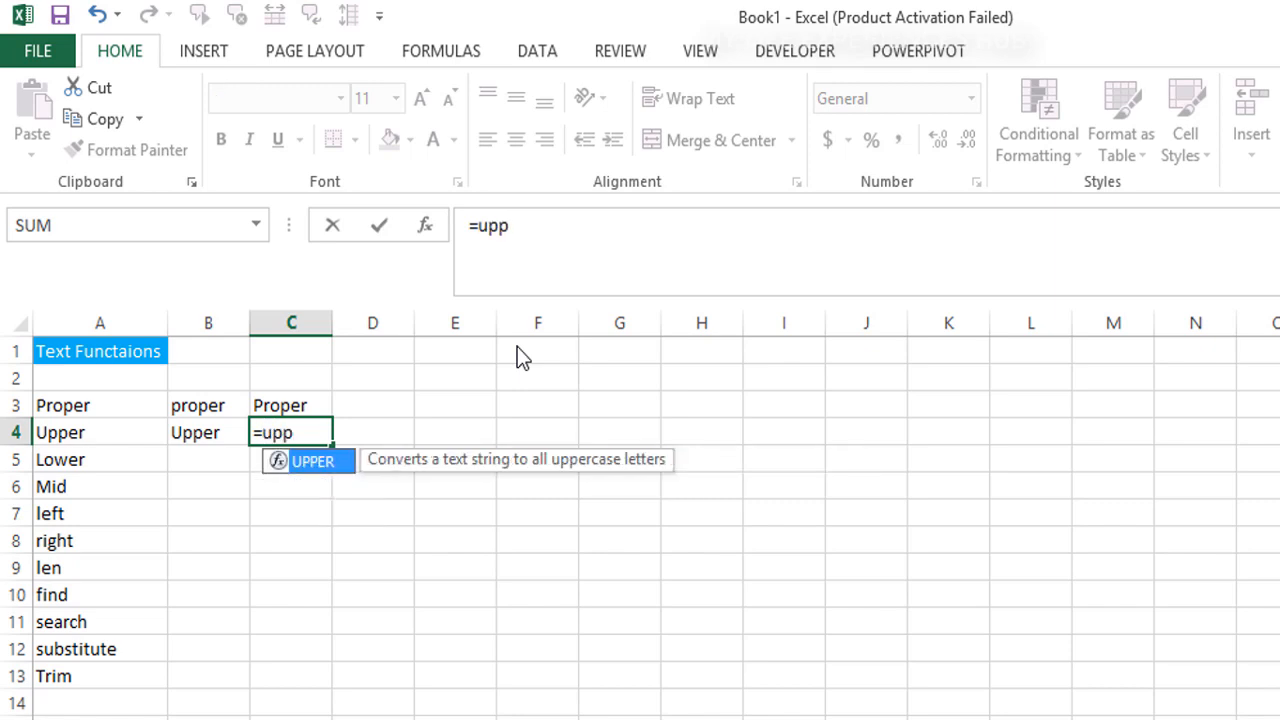
key("Tab")
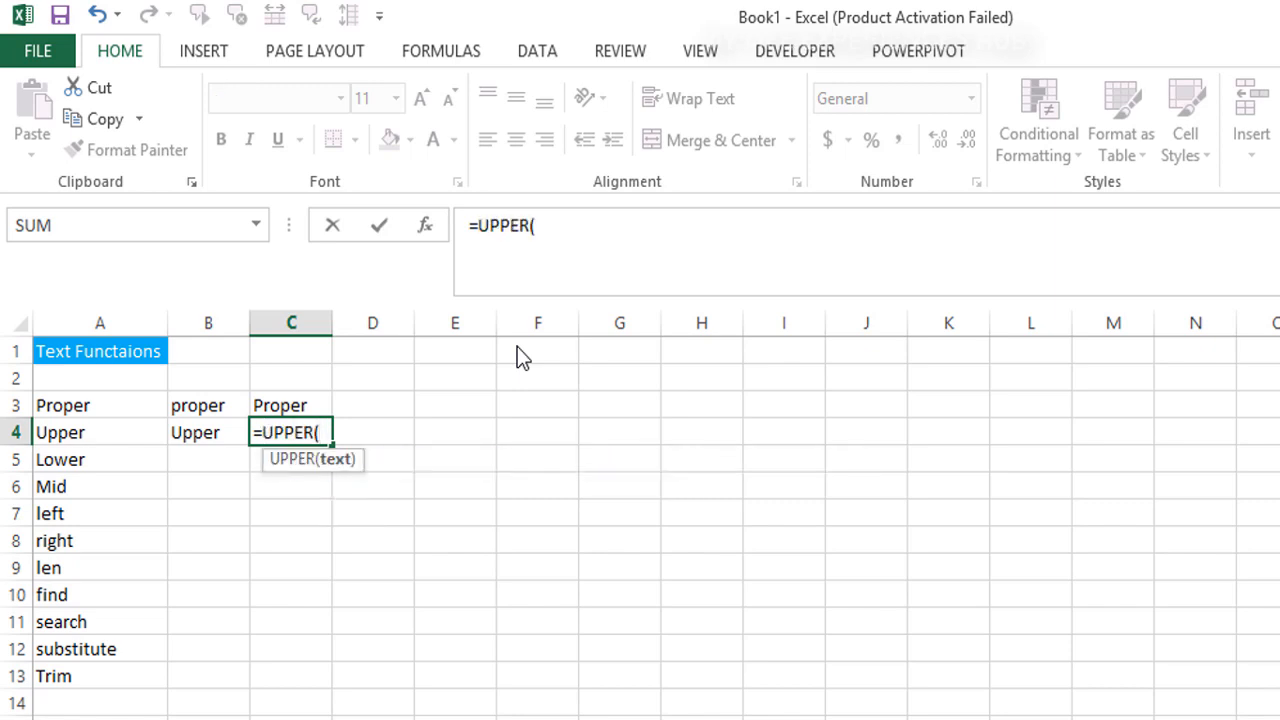
key("Left")
type(")")
key("Return")
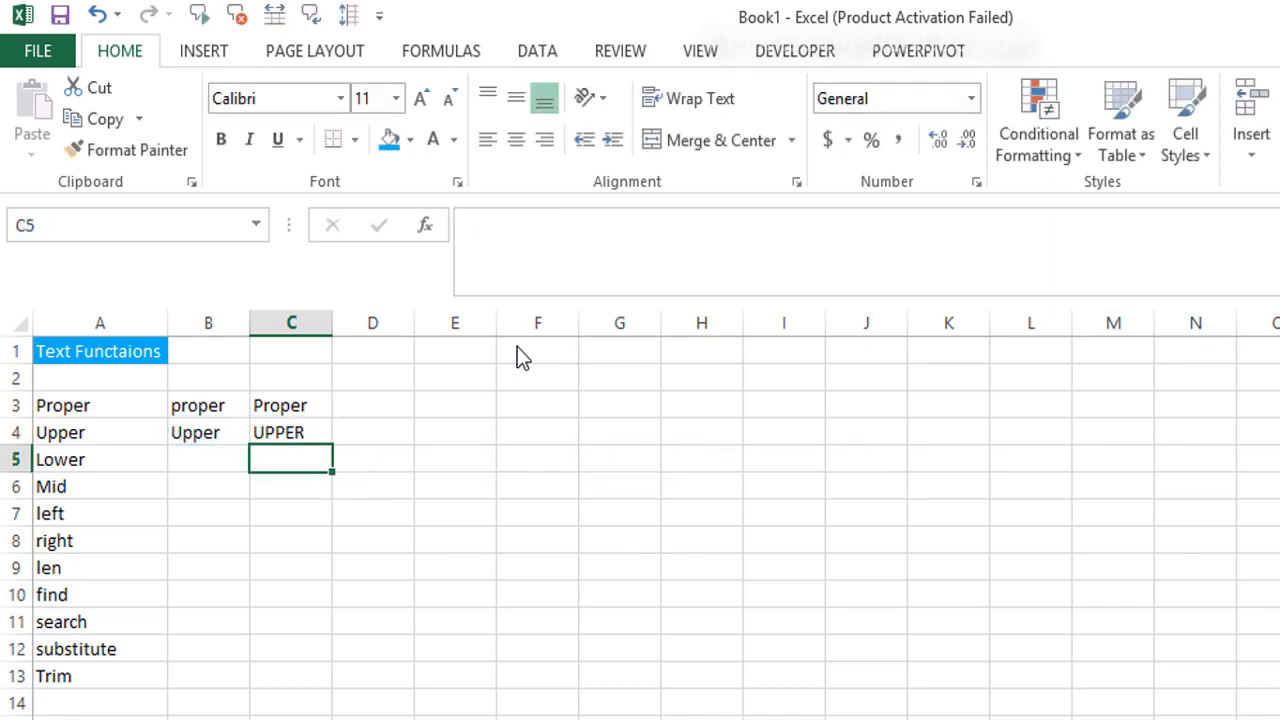
Step: Enter the sample text "Lower" in cell B5
key("Left")
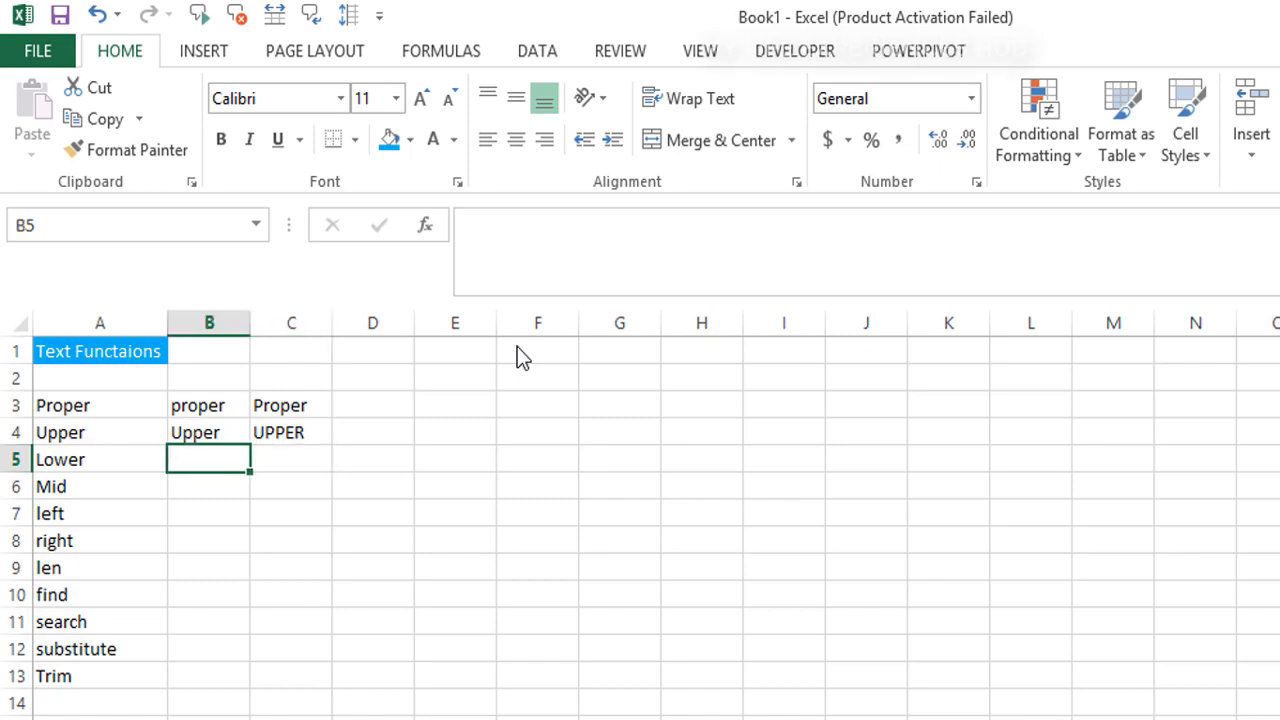
type("Lower")
key("Right")
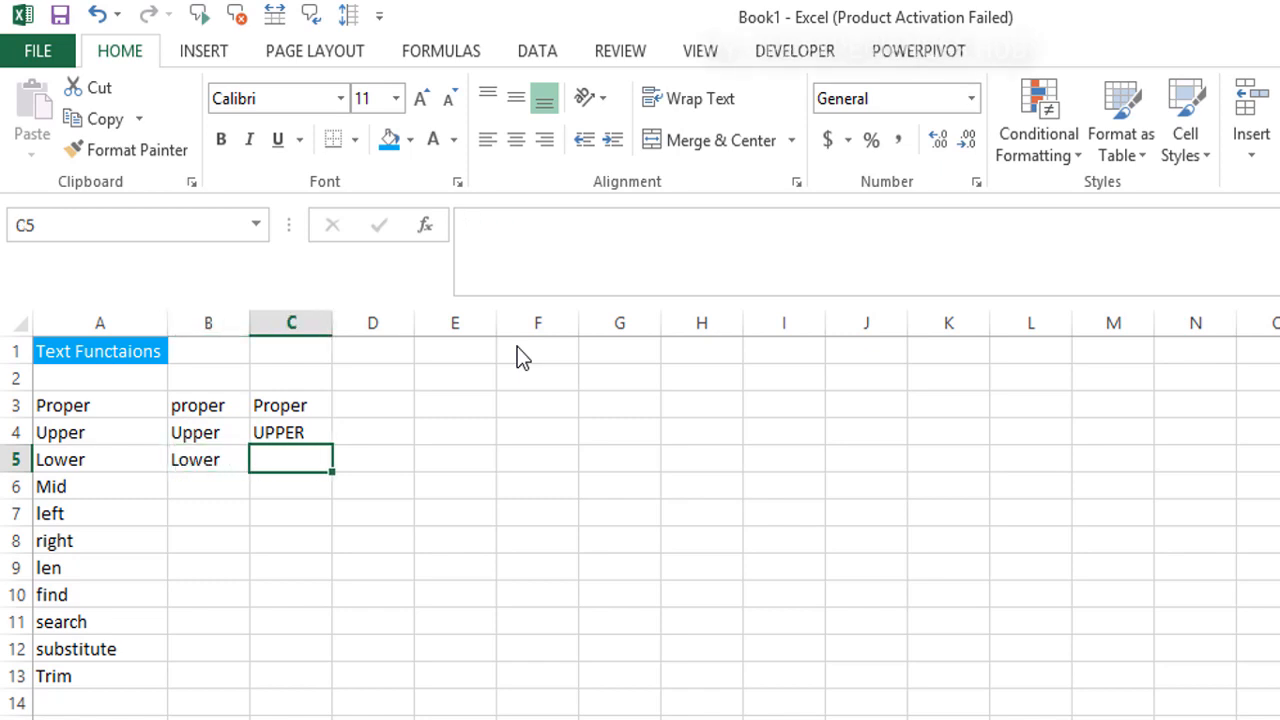
Step: Enter the formula =LOWER(B5) in cell C5 to convert the sample text to lowercase
type("=")
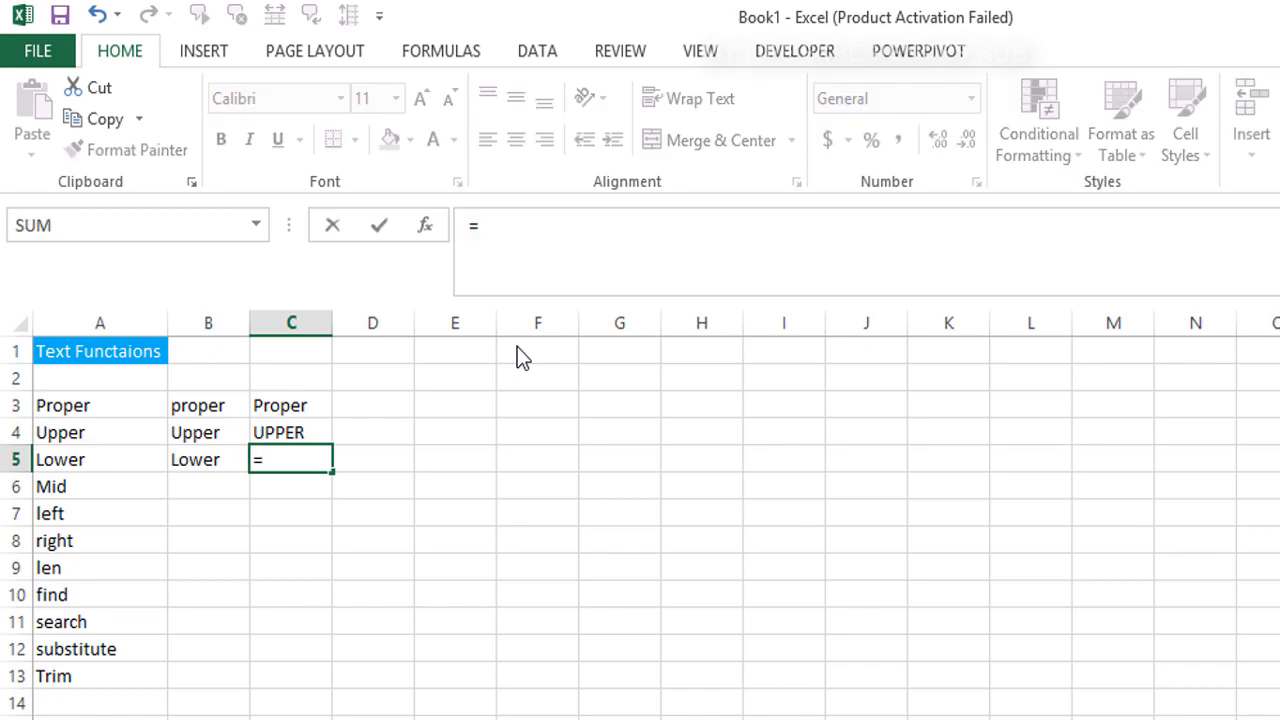
type("low")
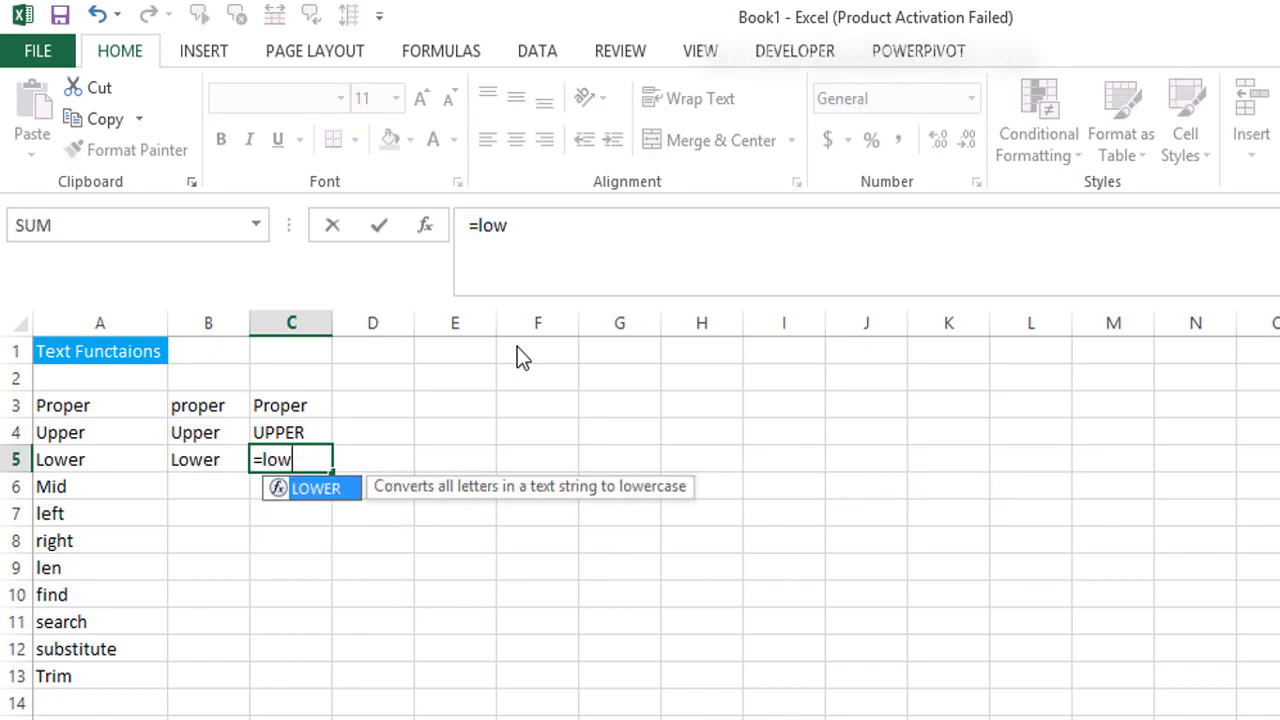
key("Tab")
key("Left")
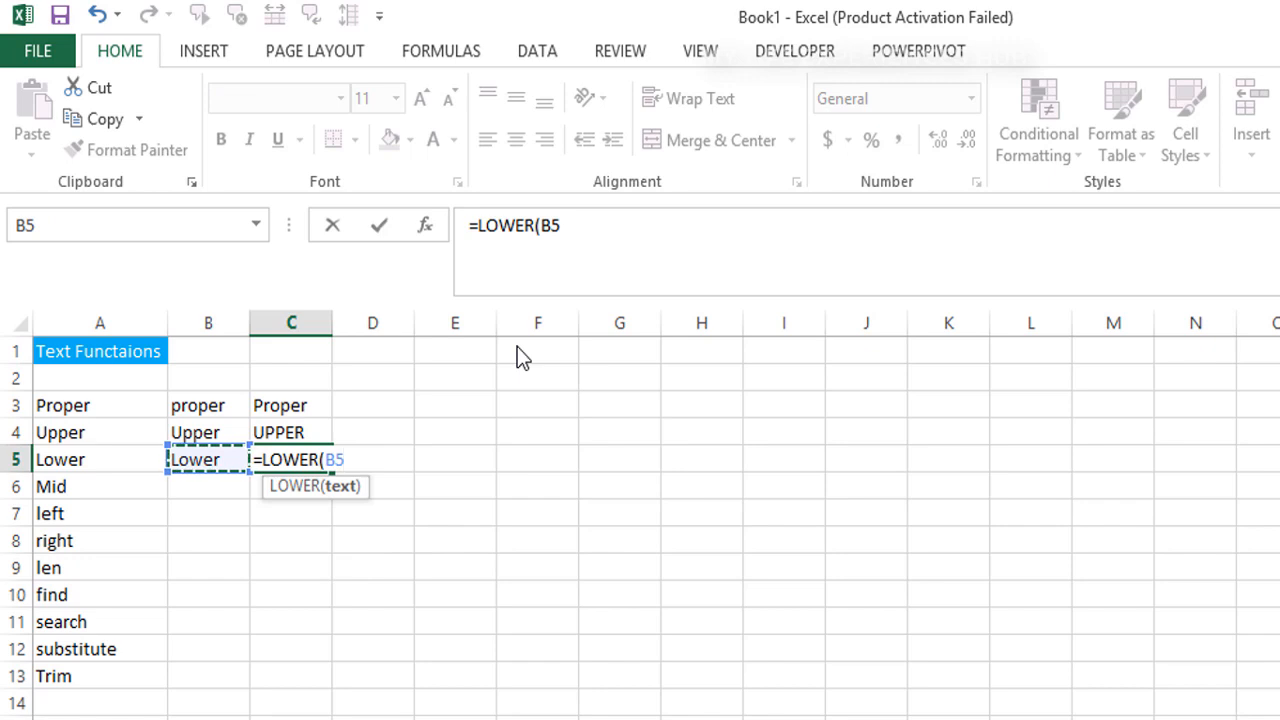
type(")")
key("Return")
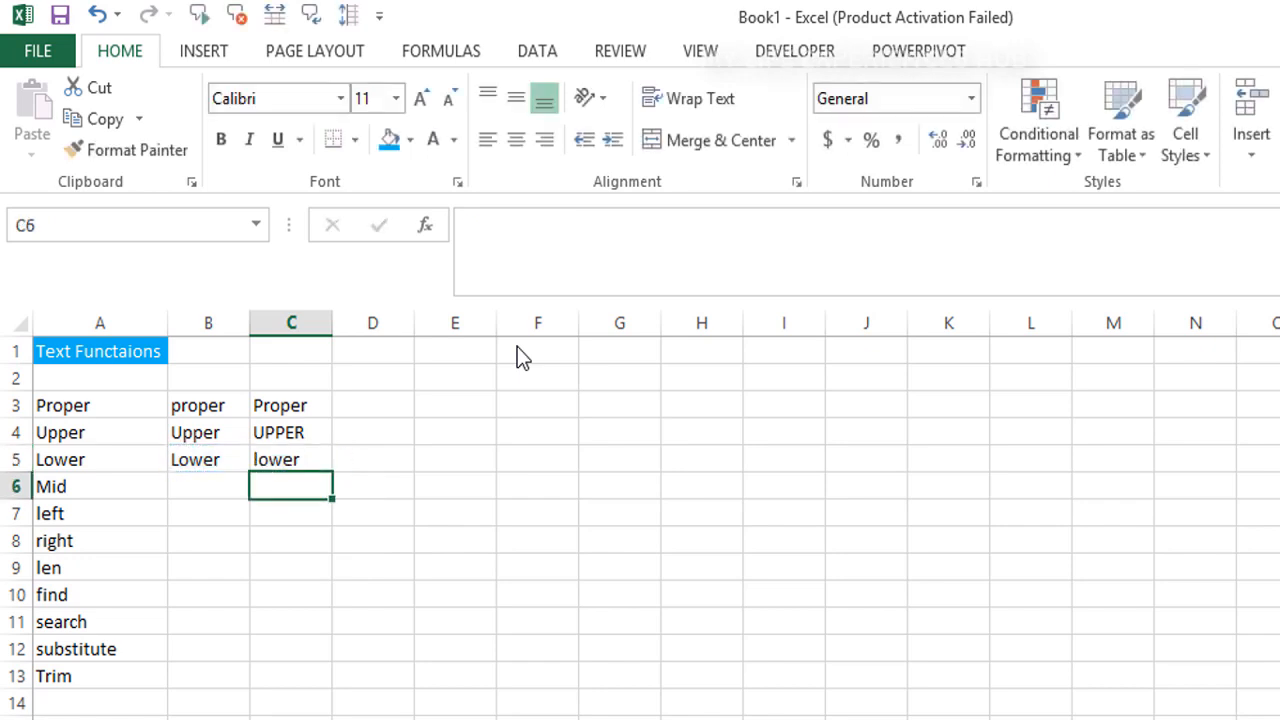
Step: Enter the sample text "middle" in cell B6 for the Mid function
key("Left")
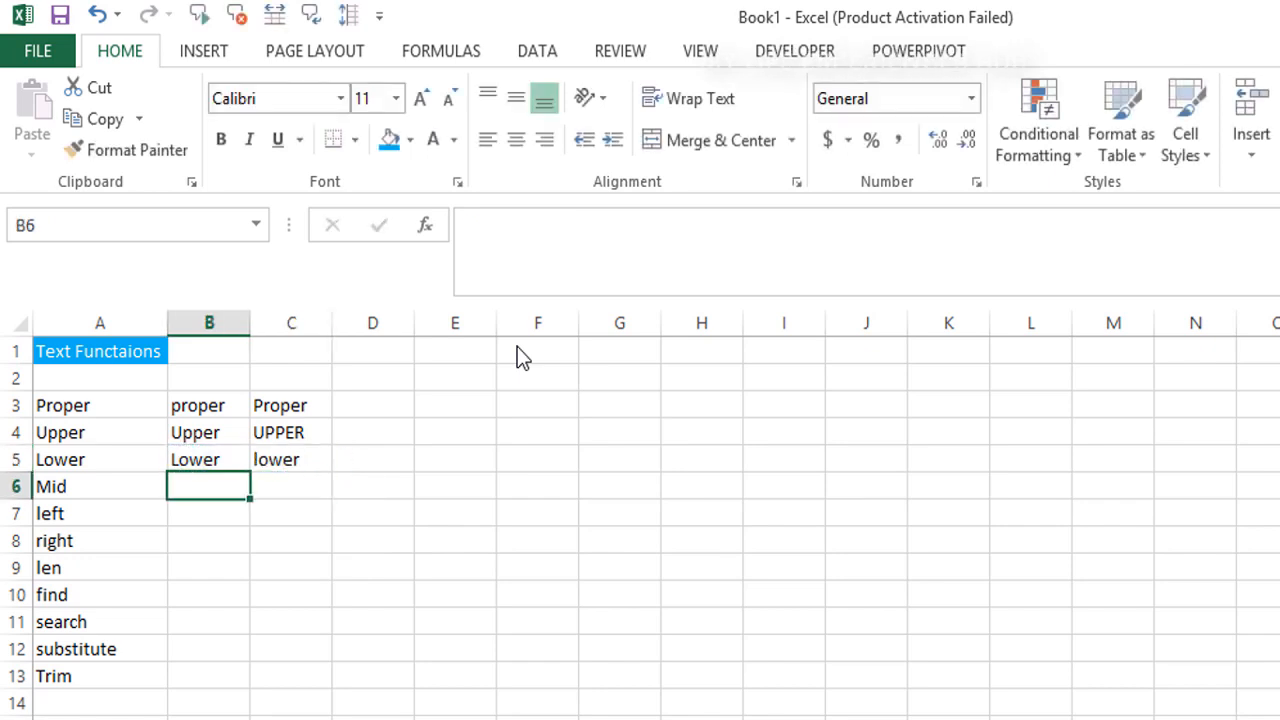
key("F2")
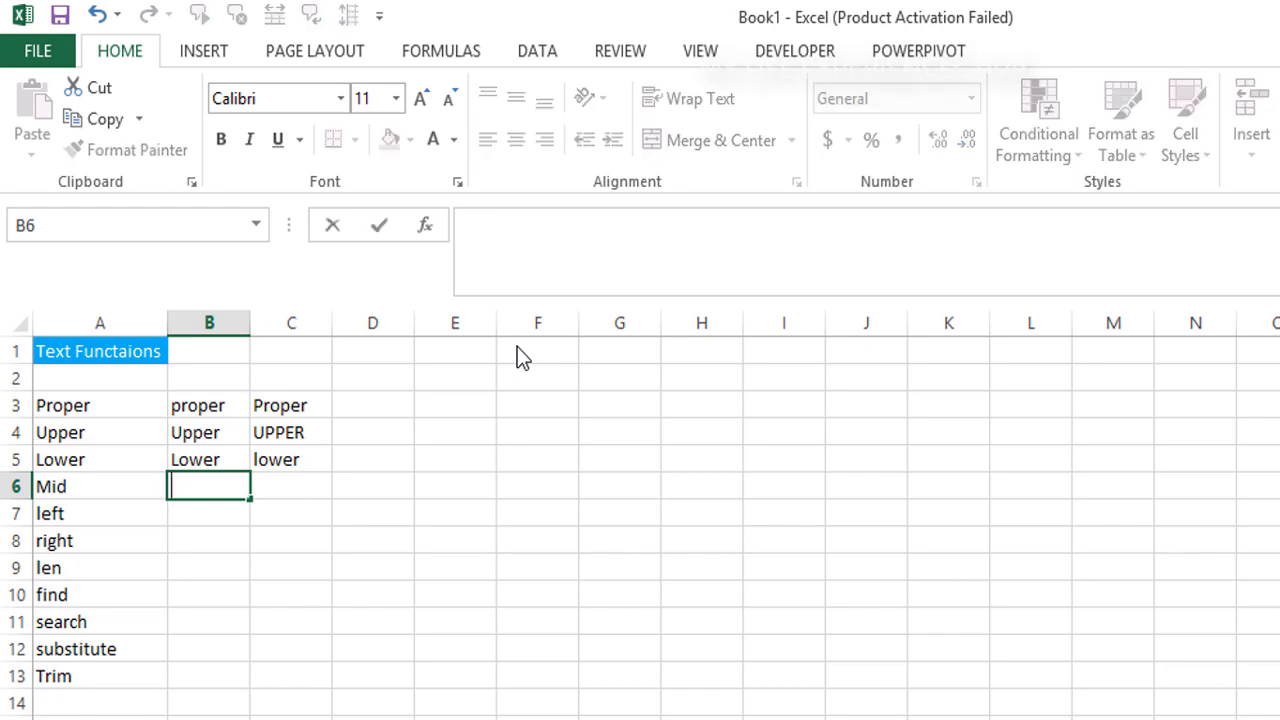
type("middle")
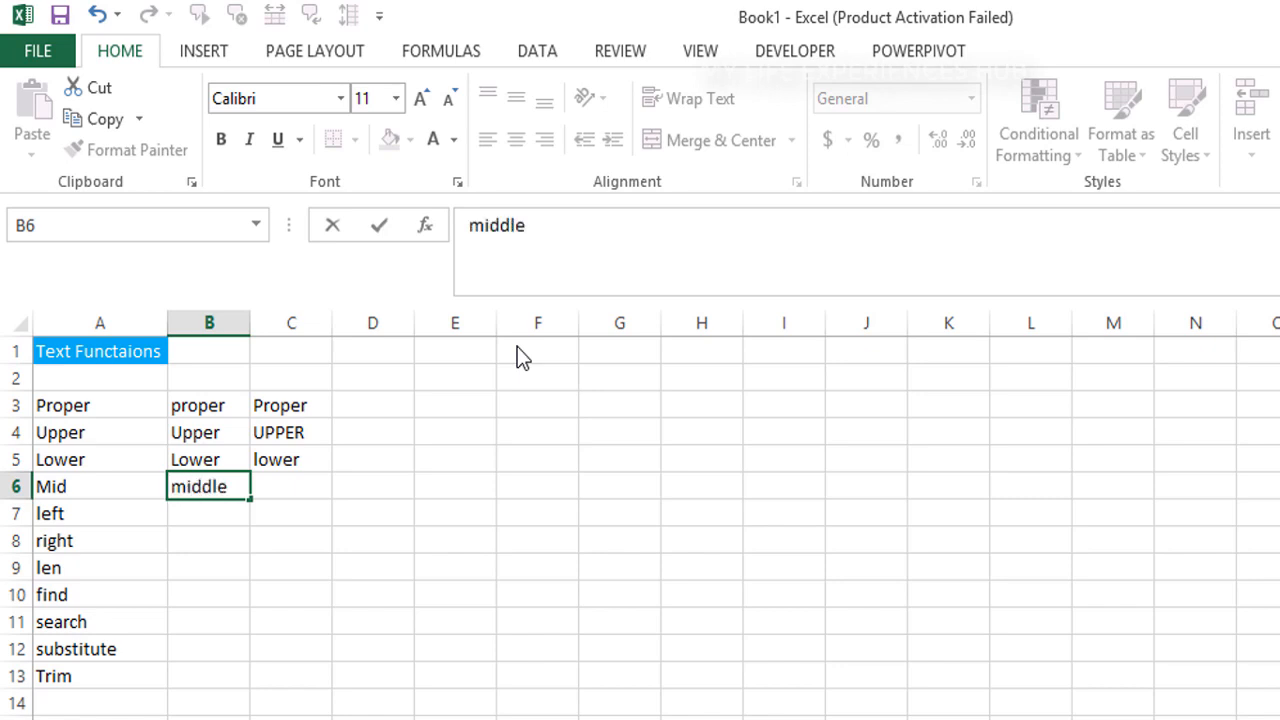
key("Tab")
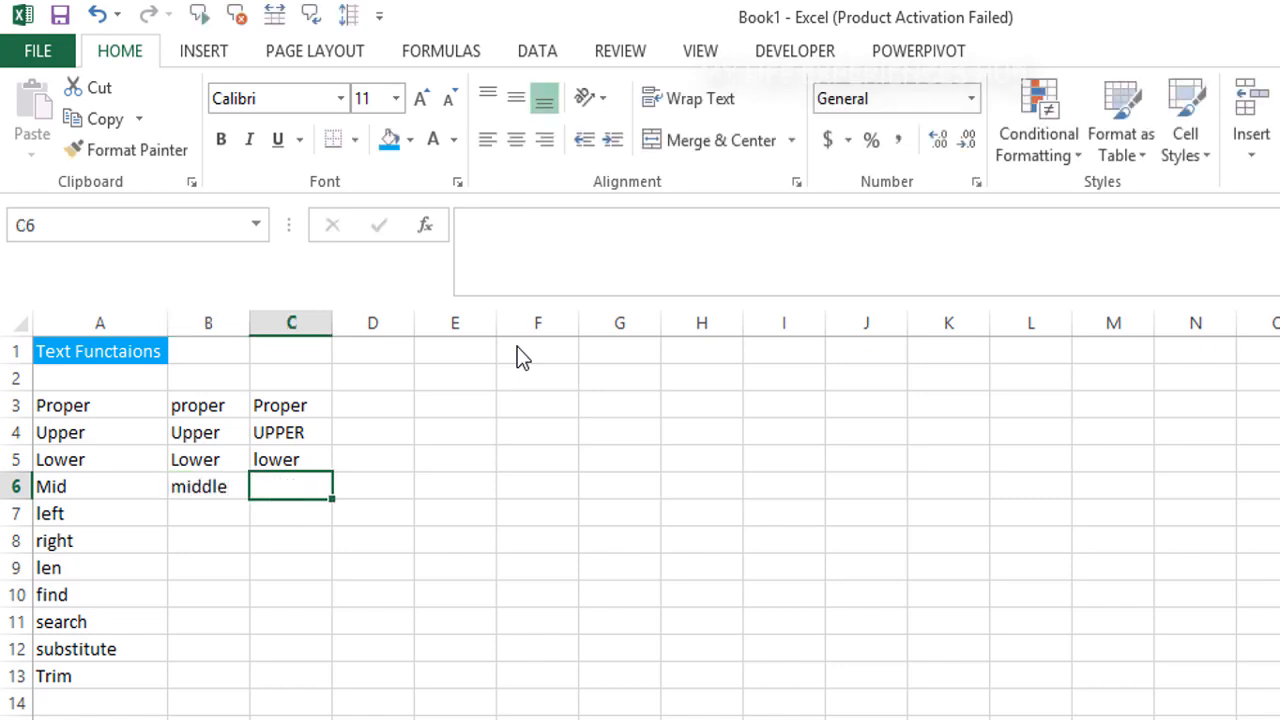
Step: Enter the formula =MID(B6,3,4) in cell C6 to extract four characters starting from the third
type("=")
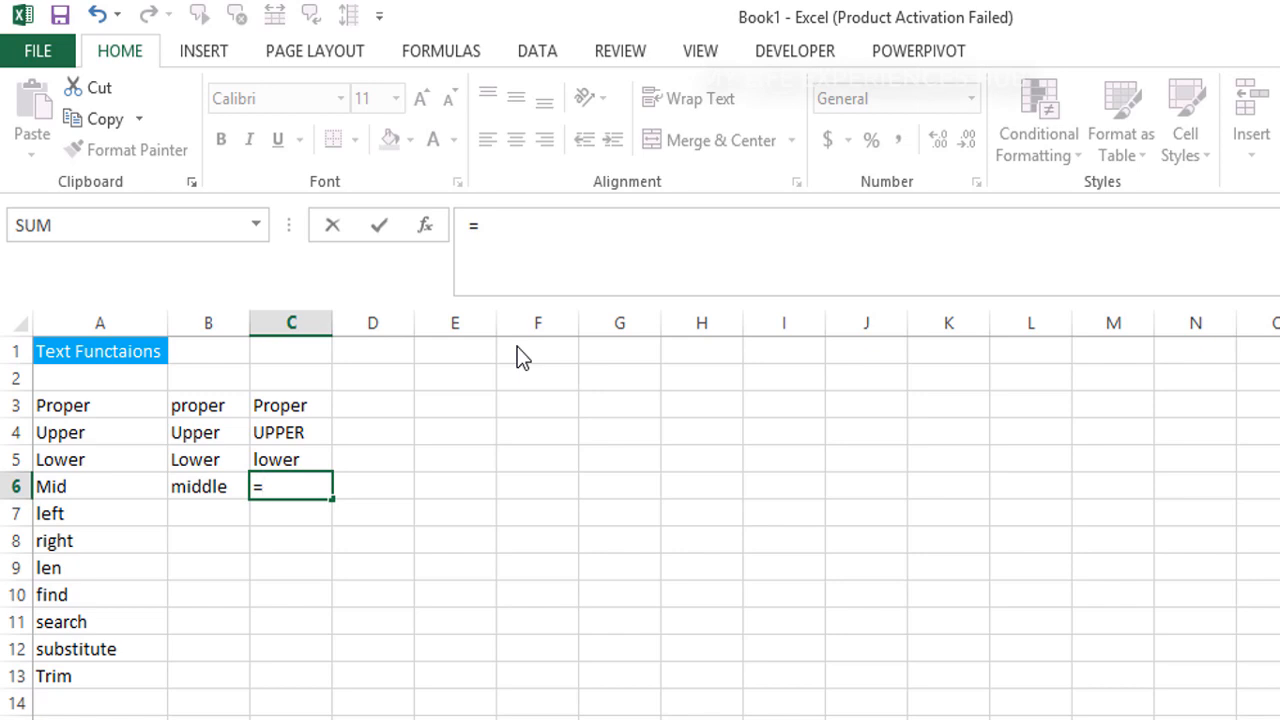
type("mid")
key("Tab")
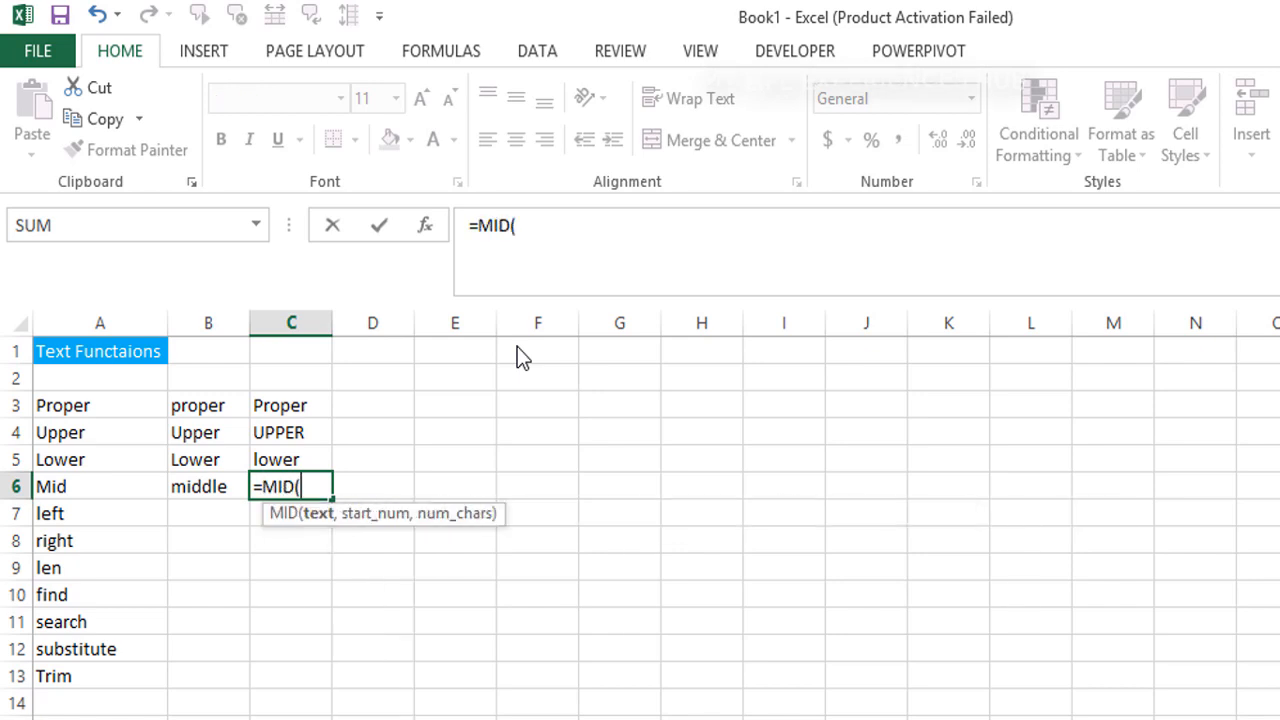
key("Left")
type(",")
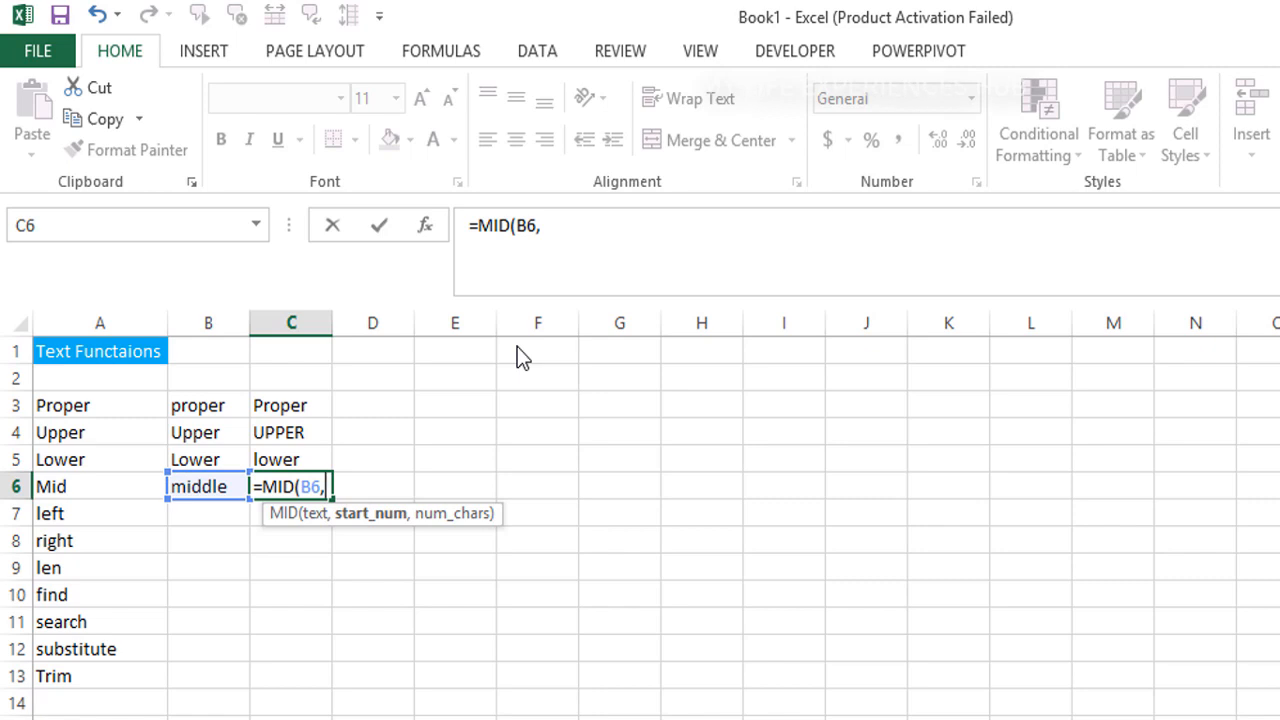
type("3,4")
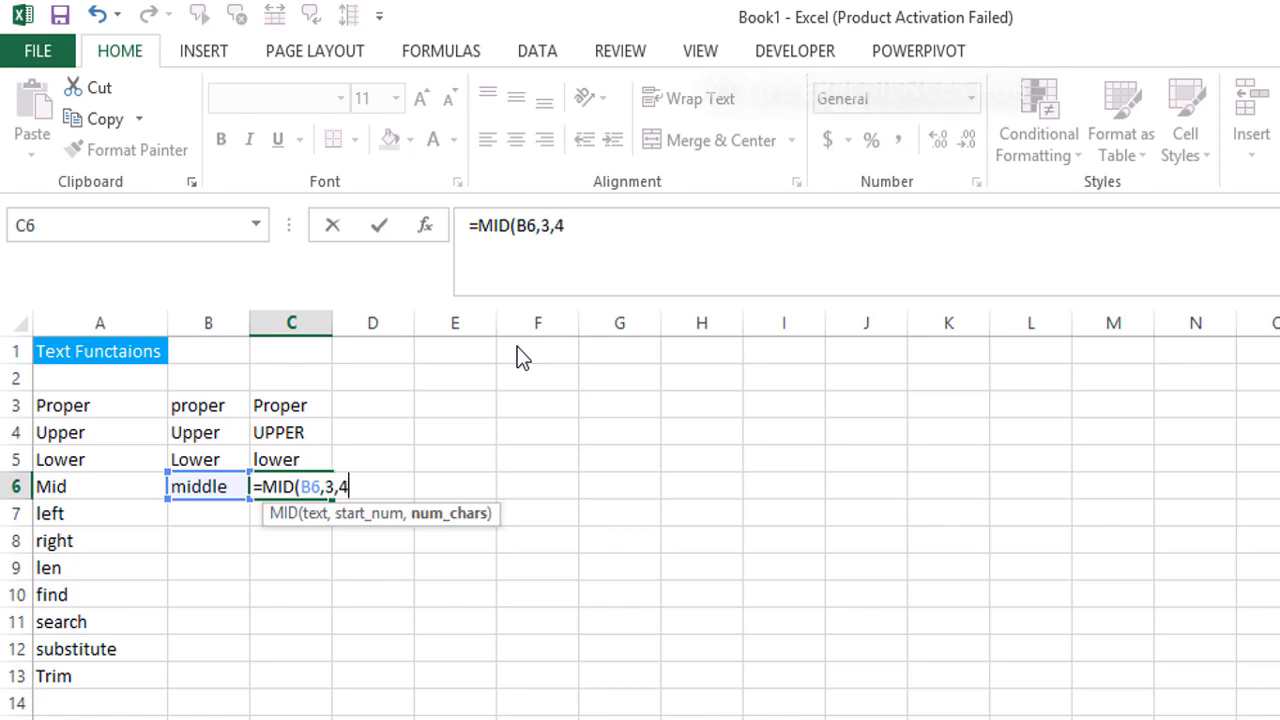
type(")")
key("ctrl+Return")
key("Return")
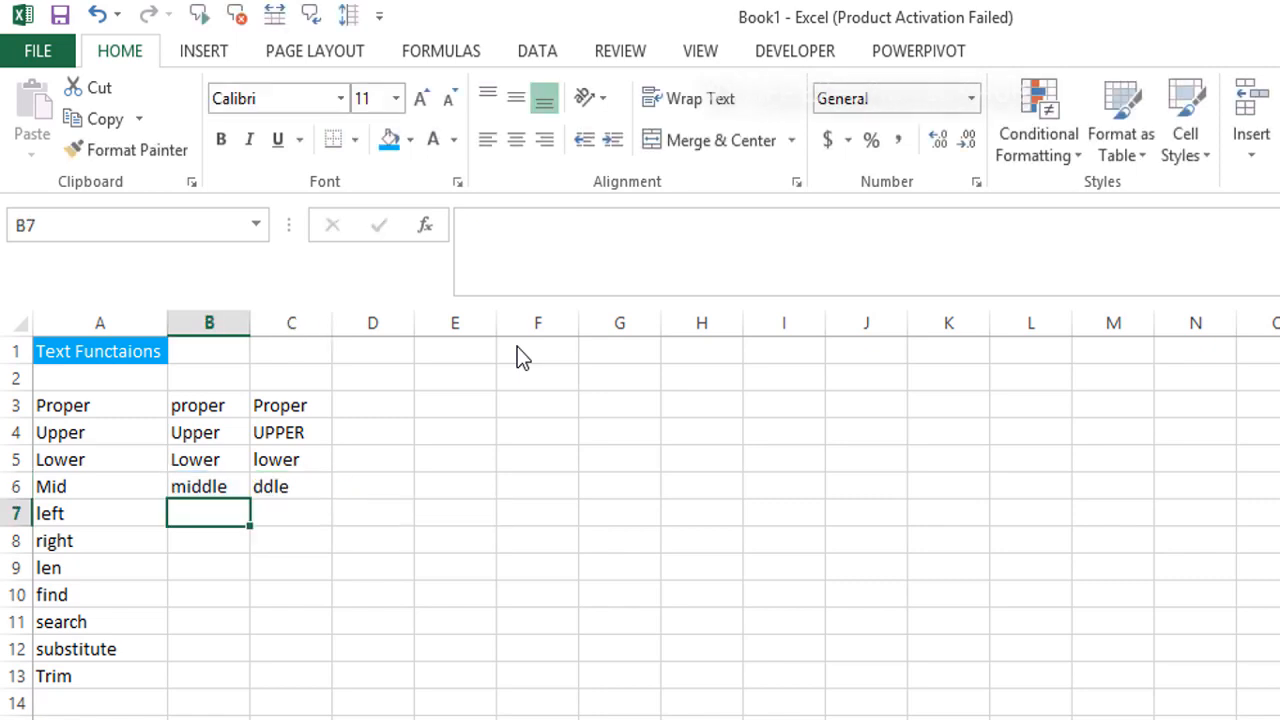
Step: Clear the MID formula from cell C6
key("Up")
key("Right")
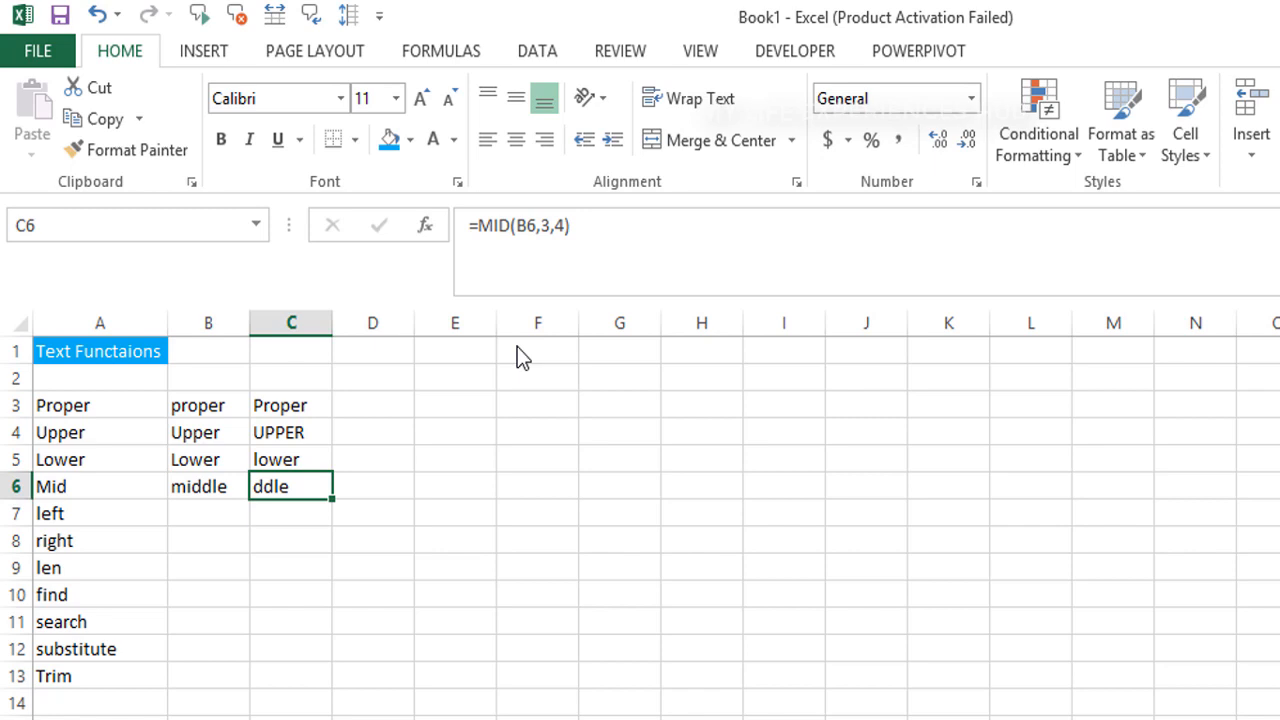
key("Delete")
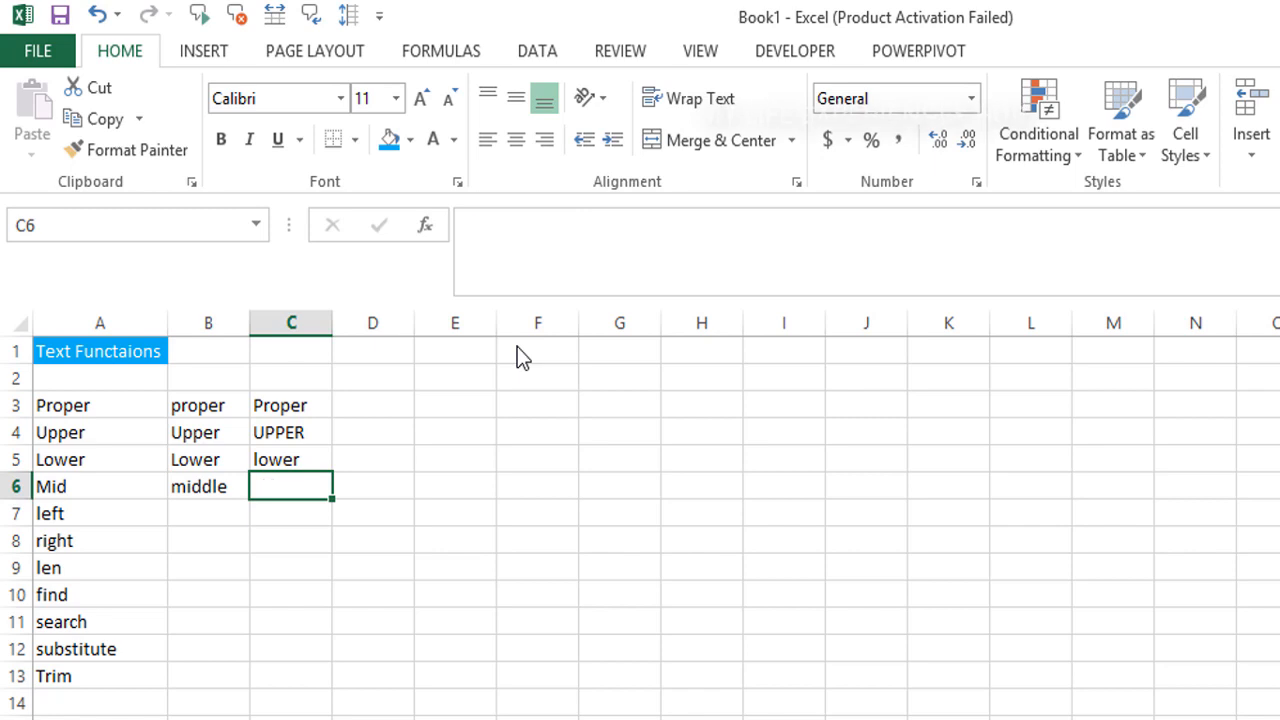
Step: Try to enter the formula =MID(B6,3) in cell C6 without the number of characters
type("=")
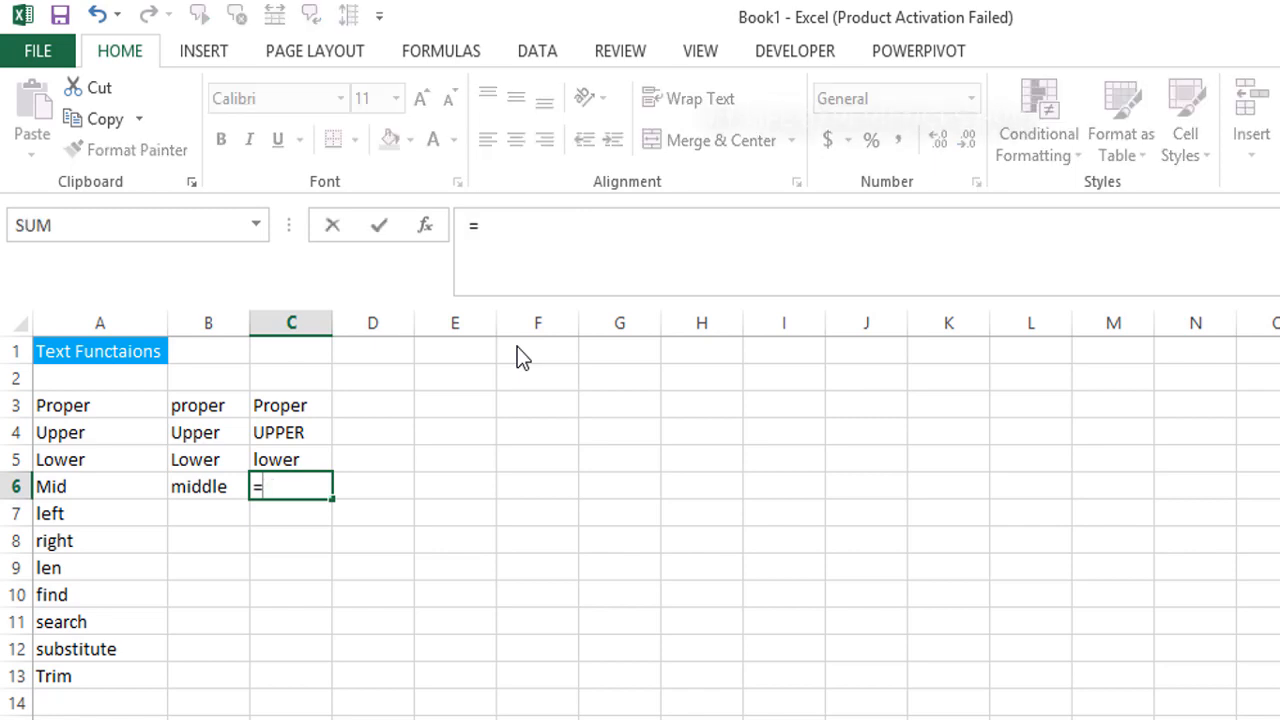
type("mid")
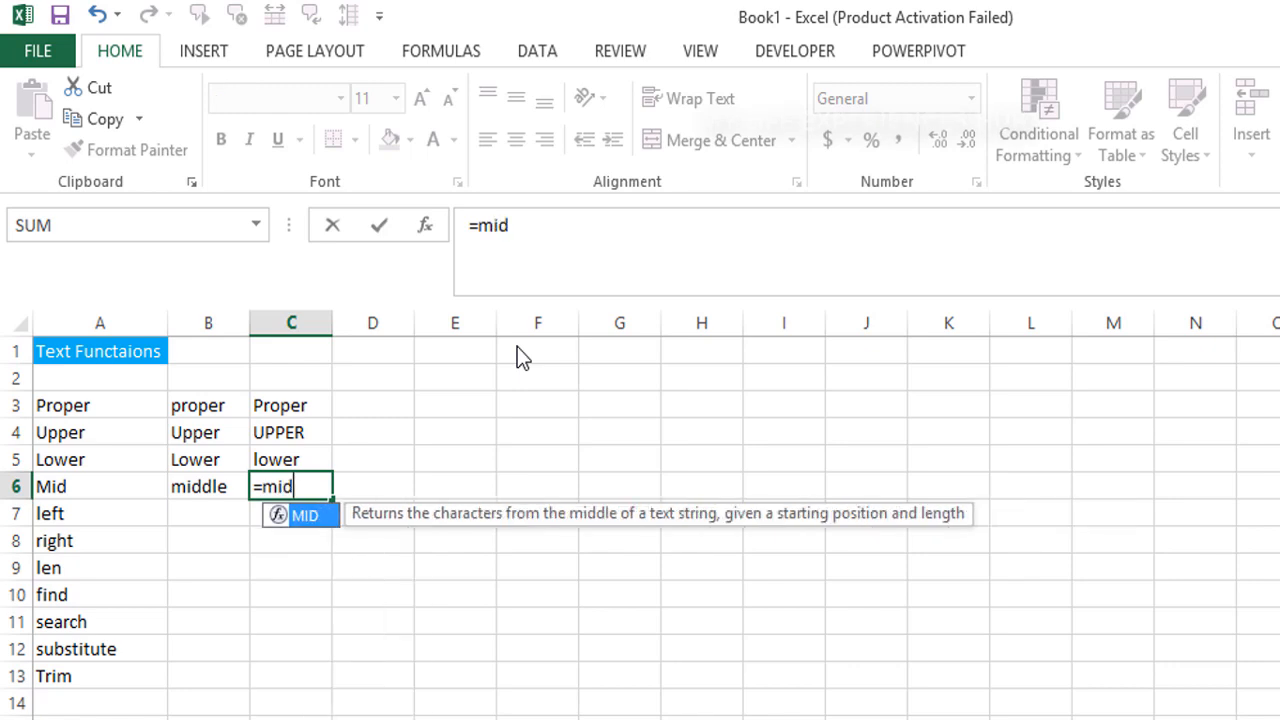
key("Tab")
key("Left")
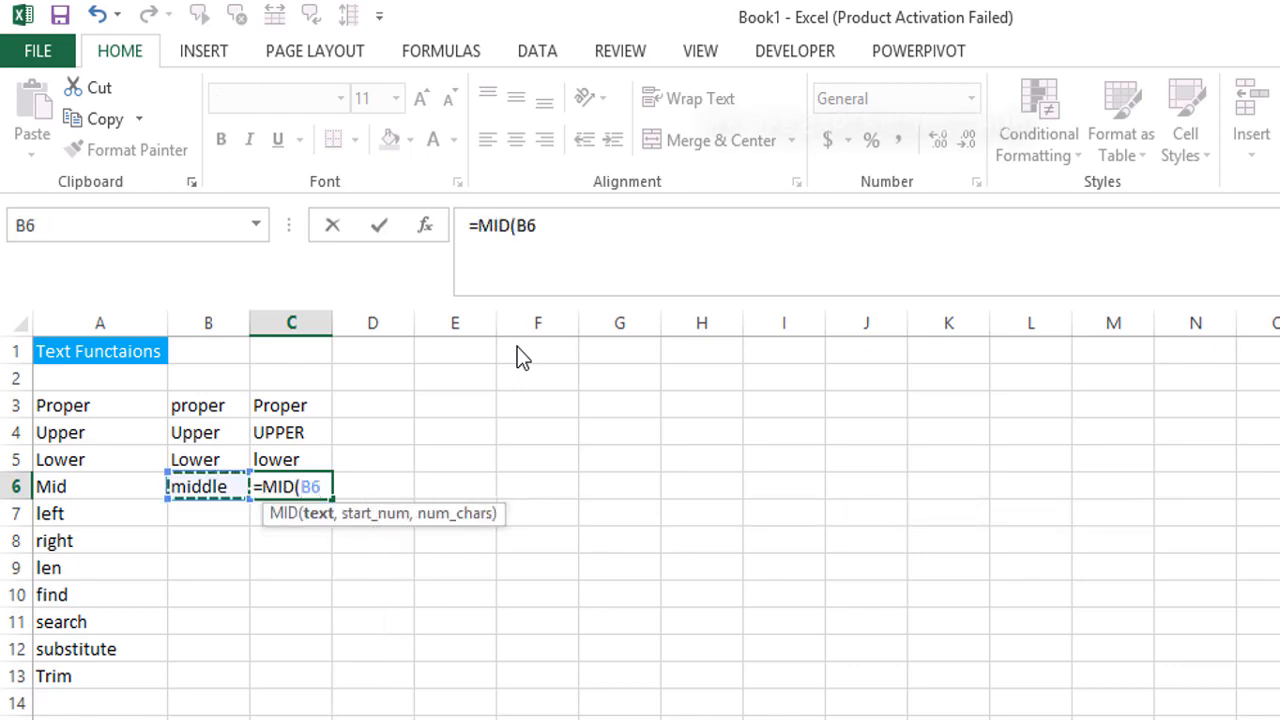
type(",3)")
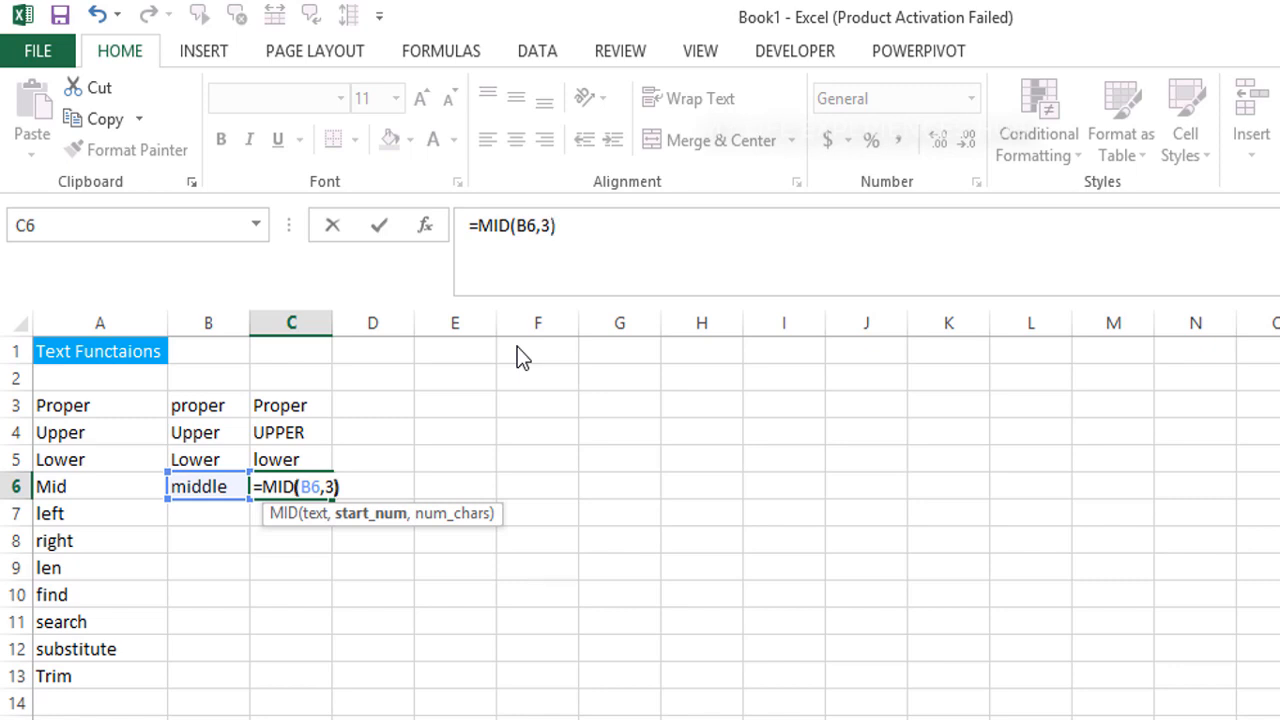
key("Return")
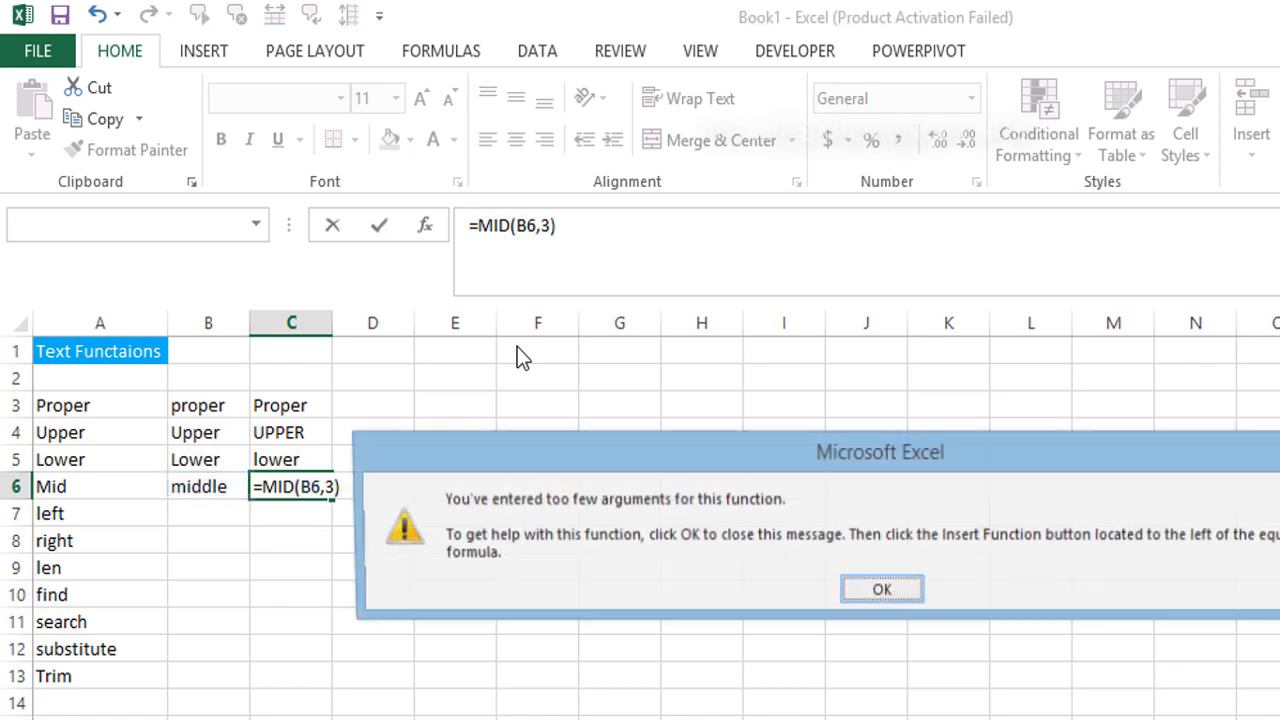
key("Return")
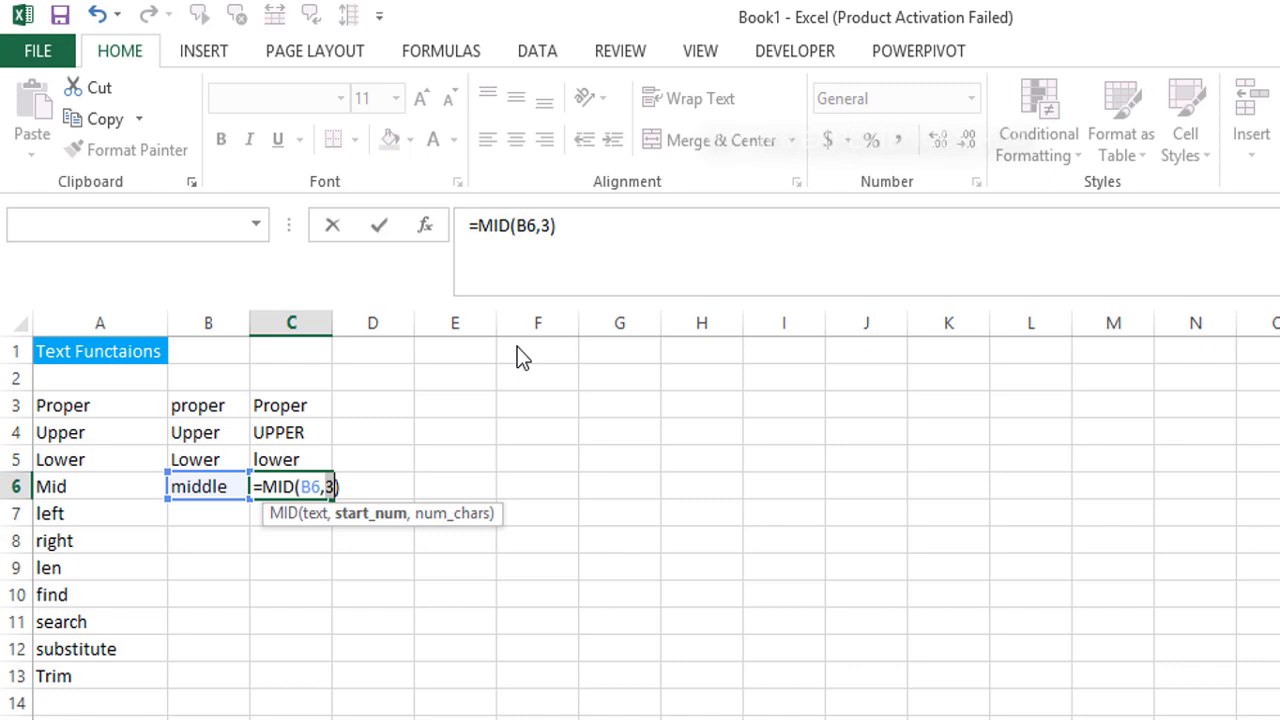
Step: Complete the formula in cell C6 as =MID(B6,3,0), with zero as the number of characters
key("End")
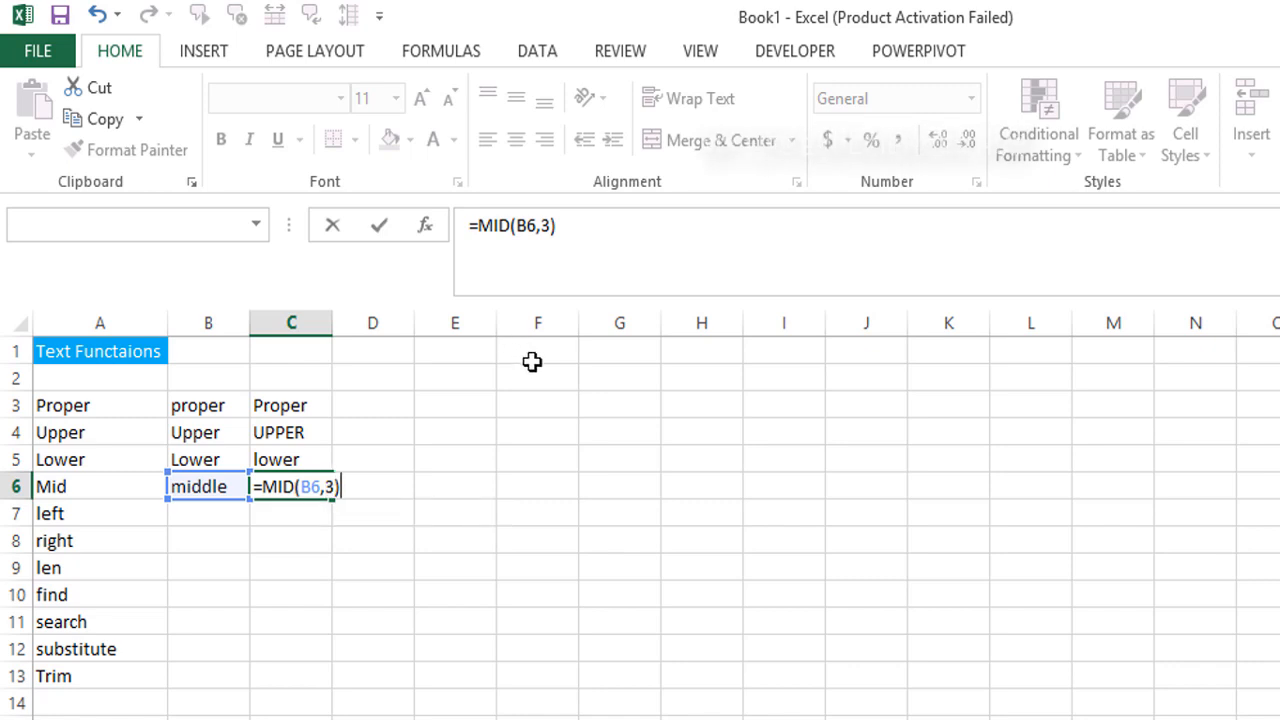
left_click(553, 225)
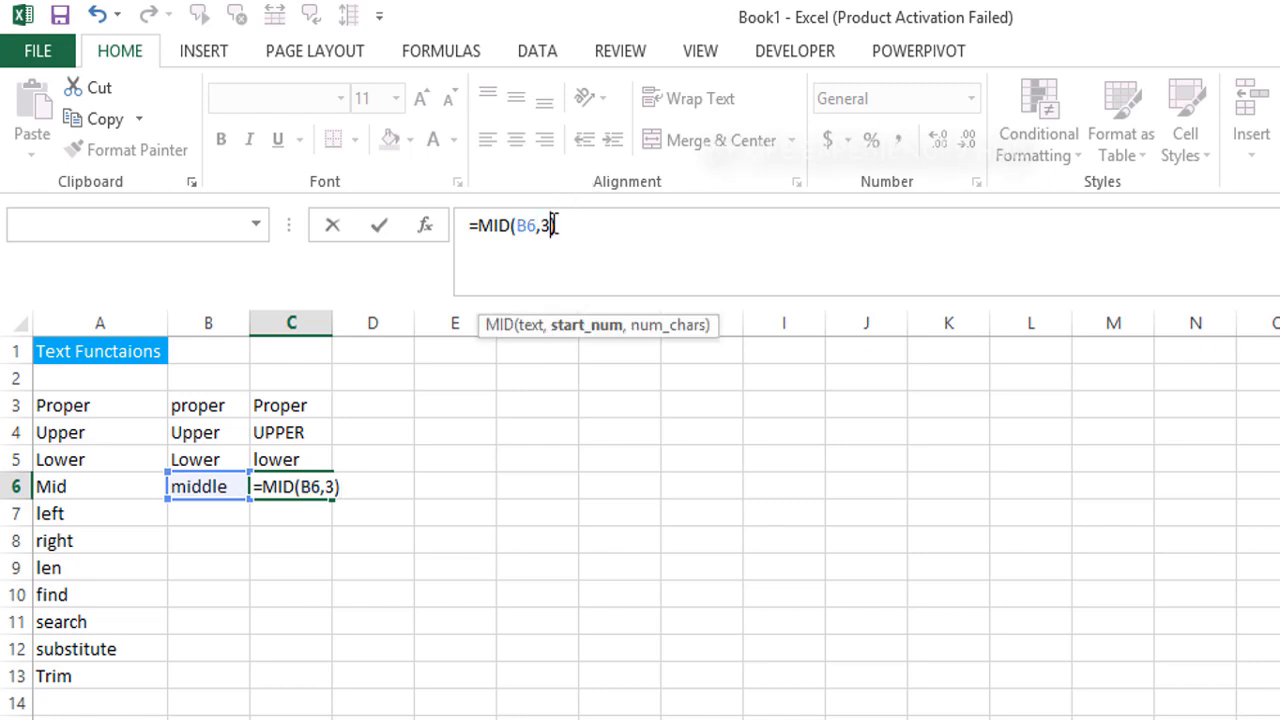
type(",0")
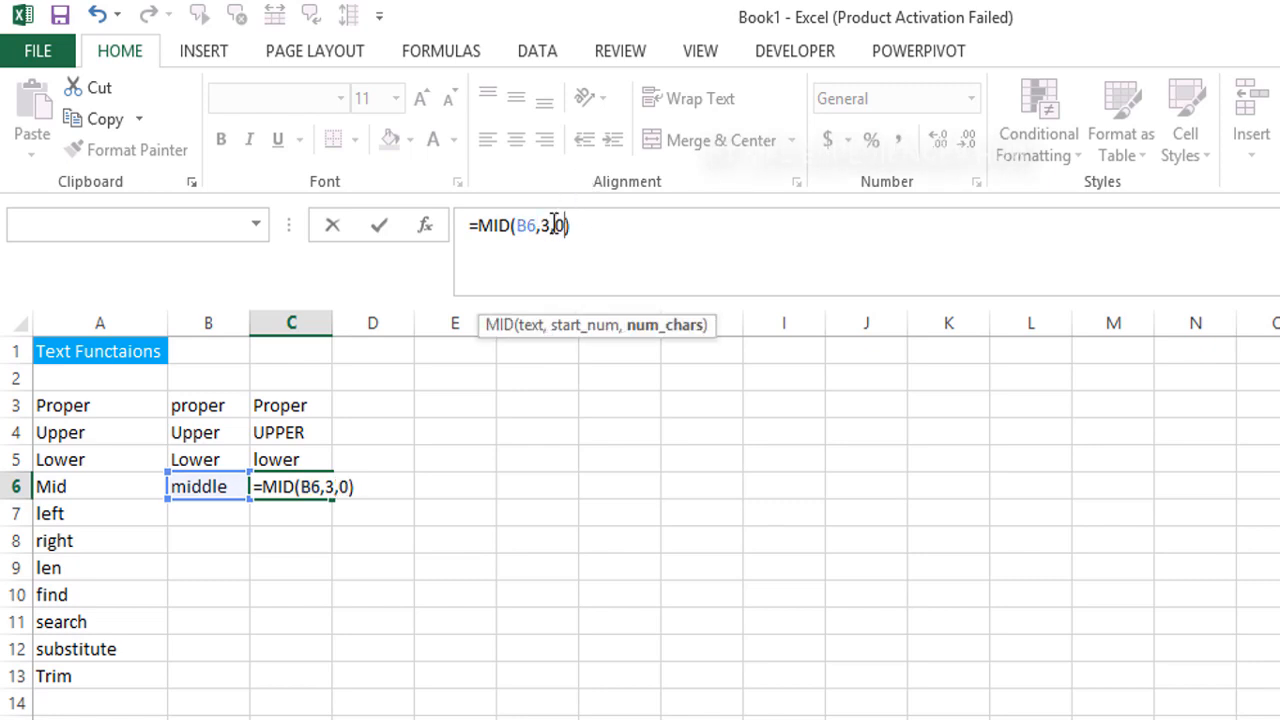
key("Return")
key("Up")
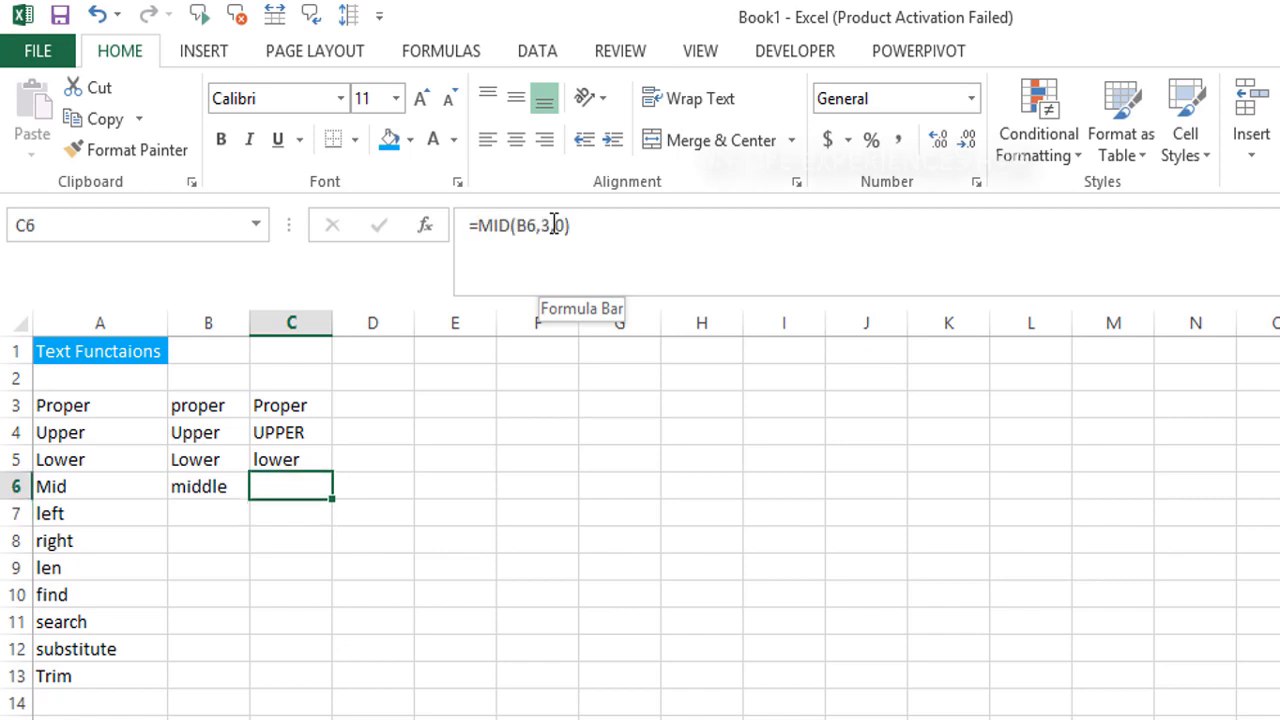
Step: Replace the formula in cell C6 with =MID(B6,3,2) to extract two characters starting from the third
type("=mid")
key("Tab")
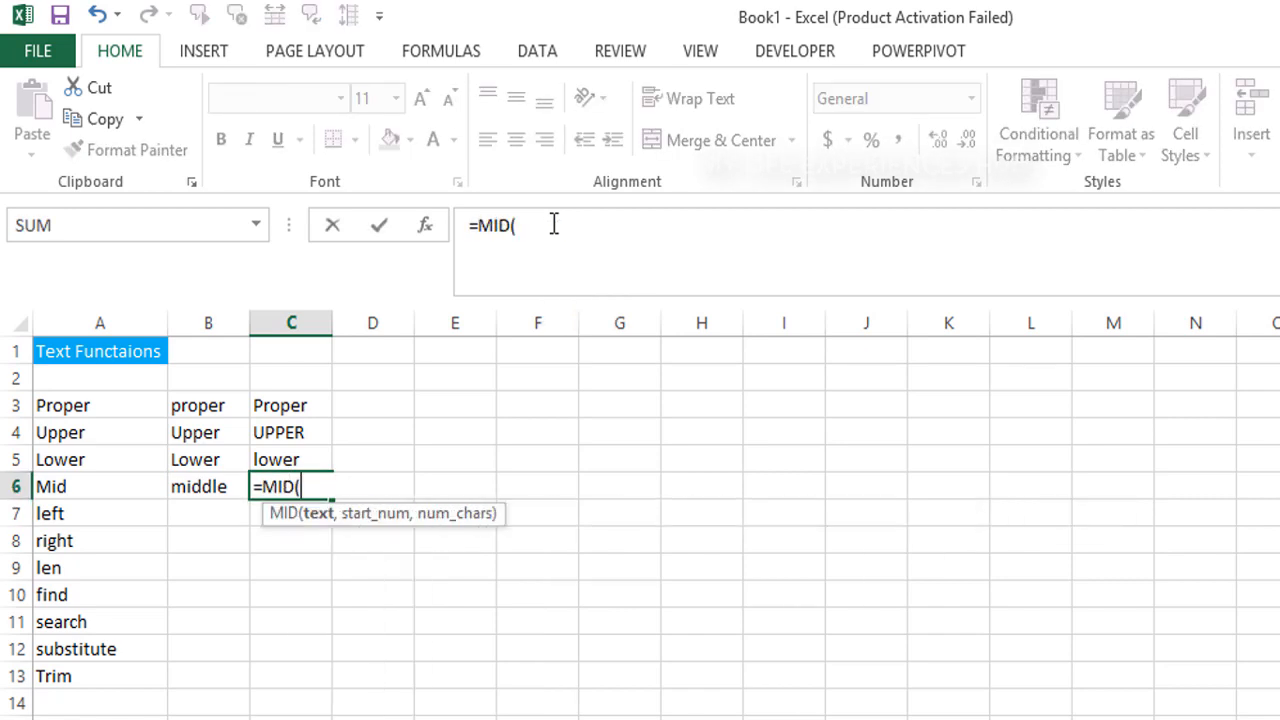
key("Left")
type(",")
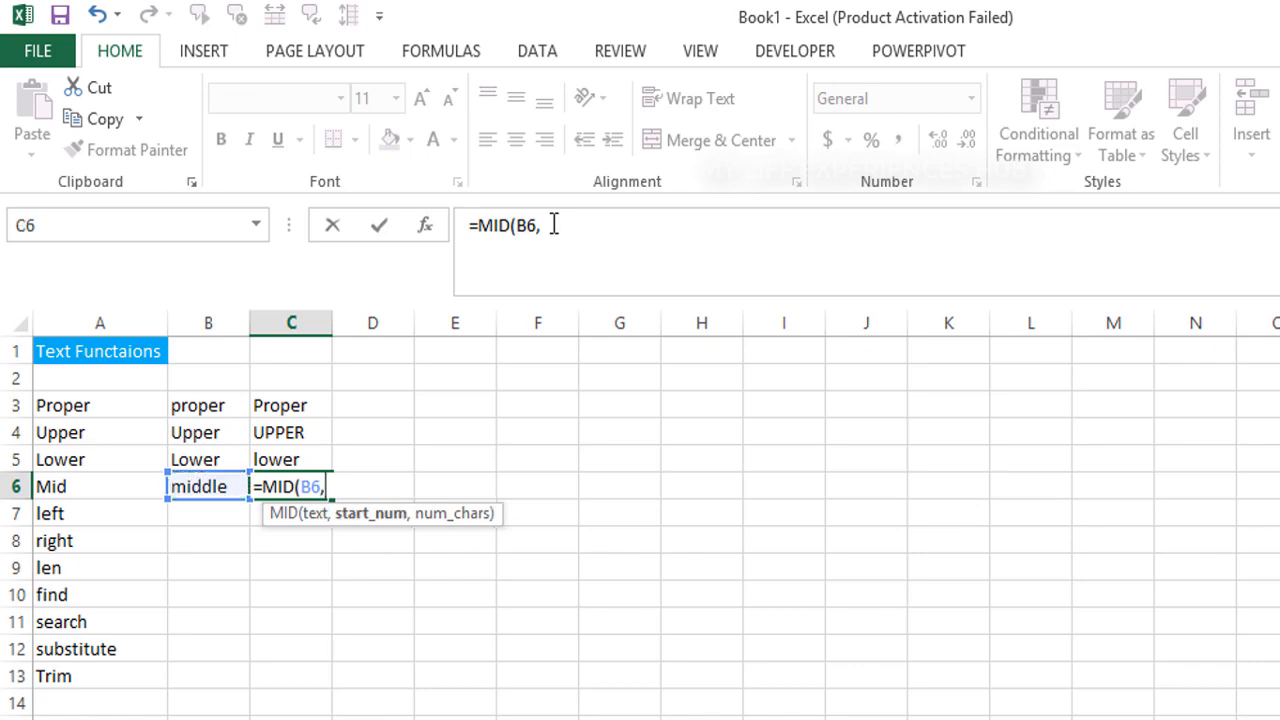
type("3,")
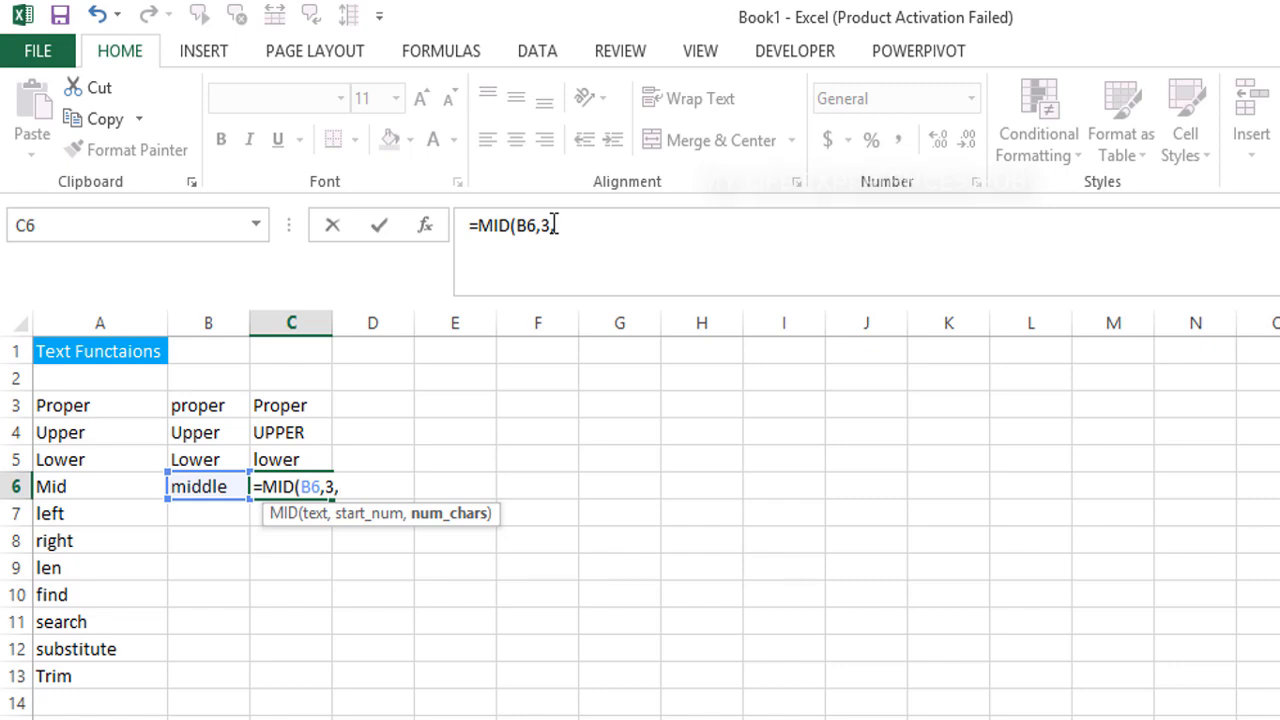
type("2)")
key("Return")
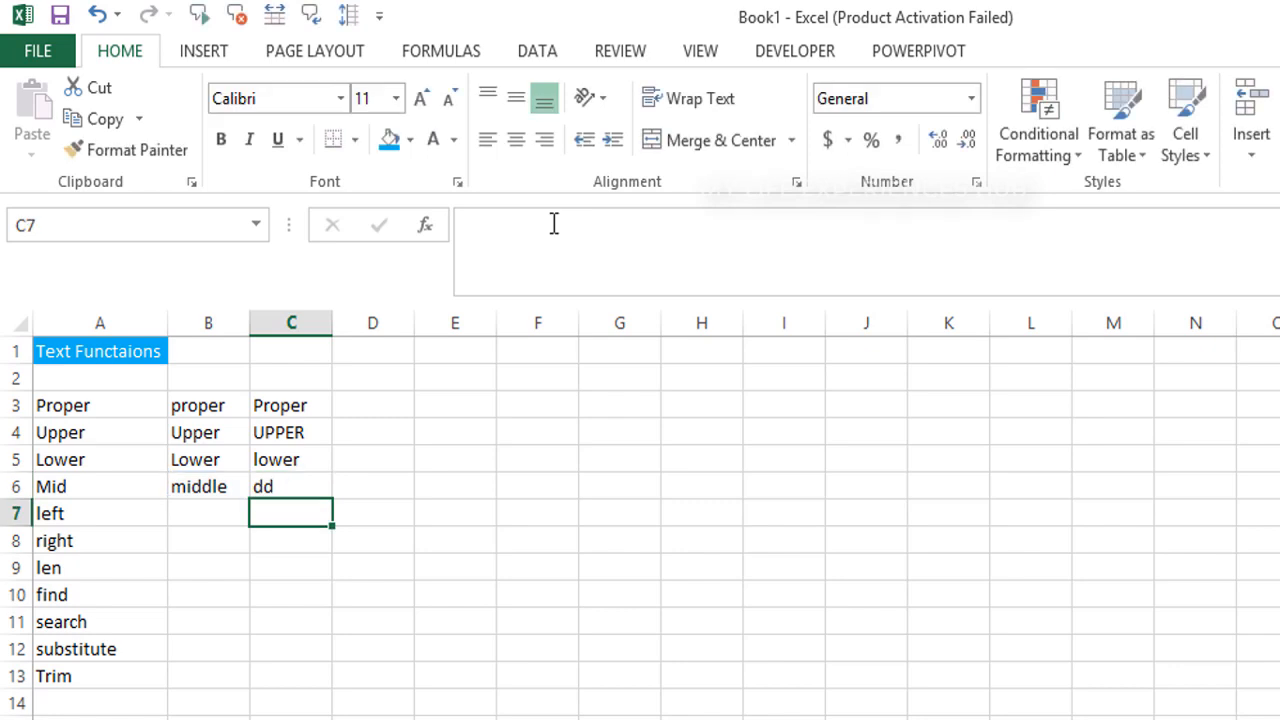
key("Up")
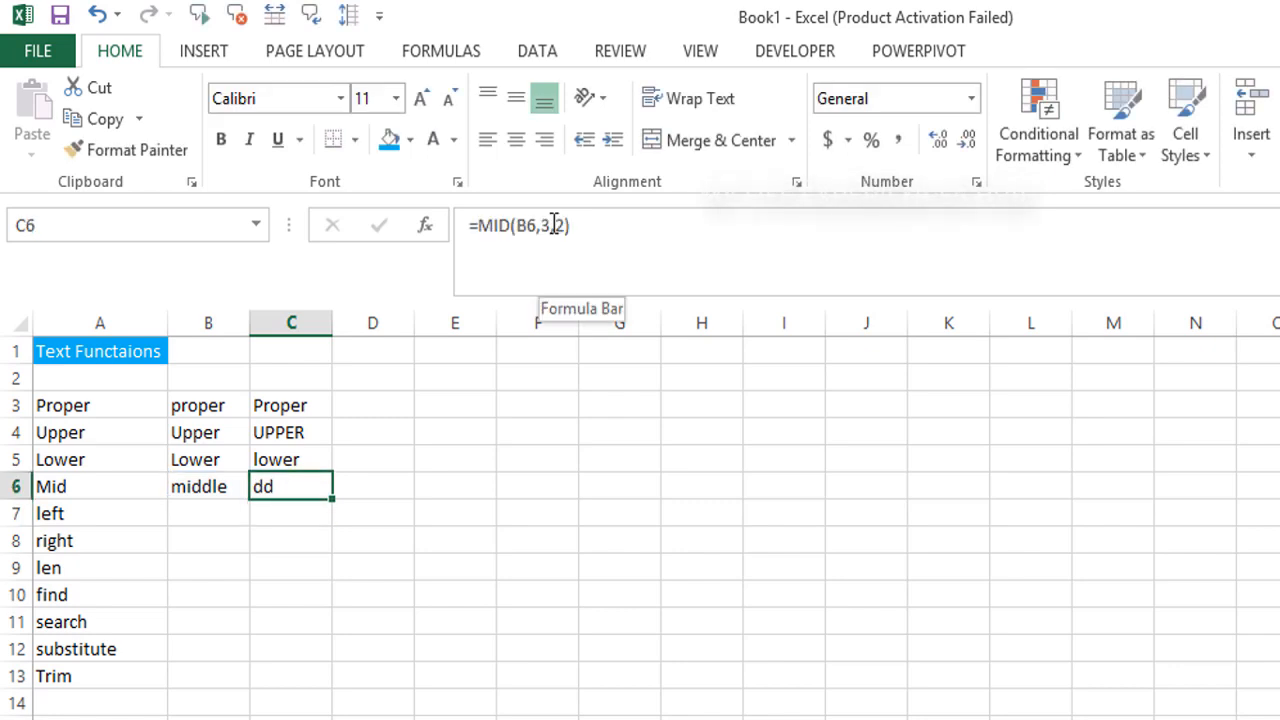
Step: Enter the sample text "left" in cell B7 for the left function
key("Down")
key("Left")
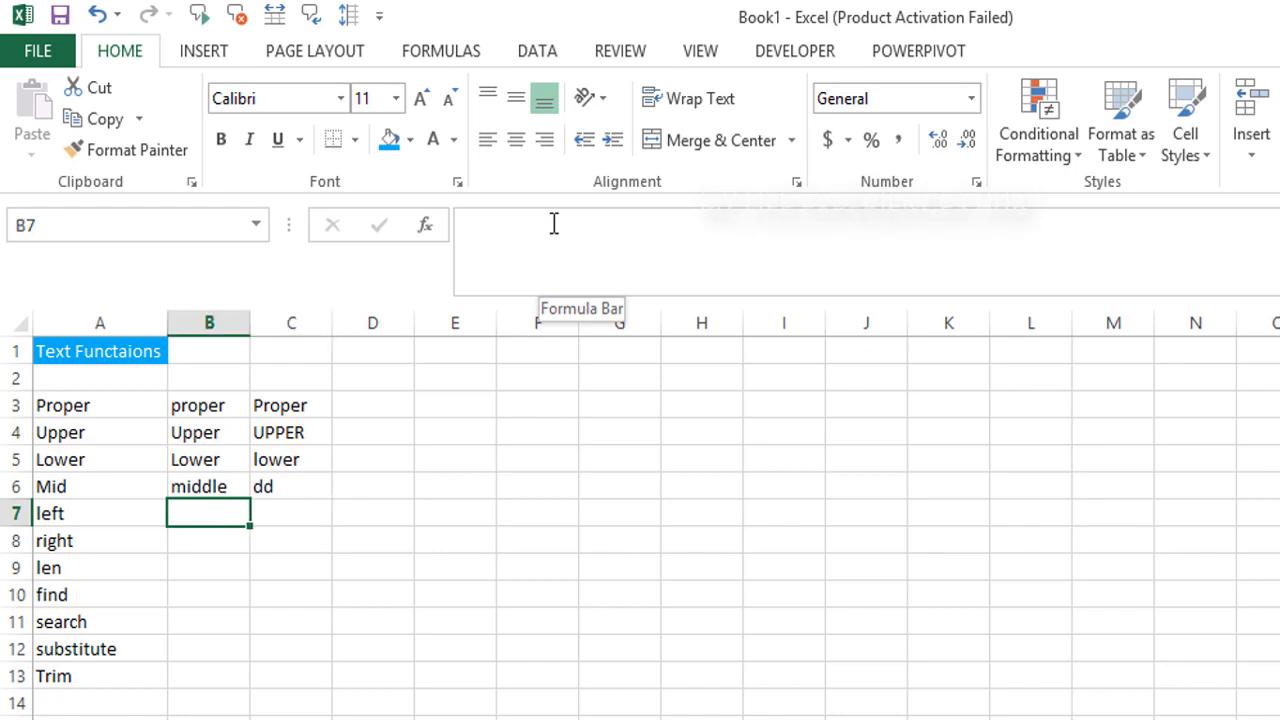
type("left")
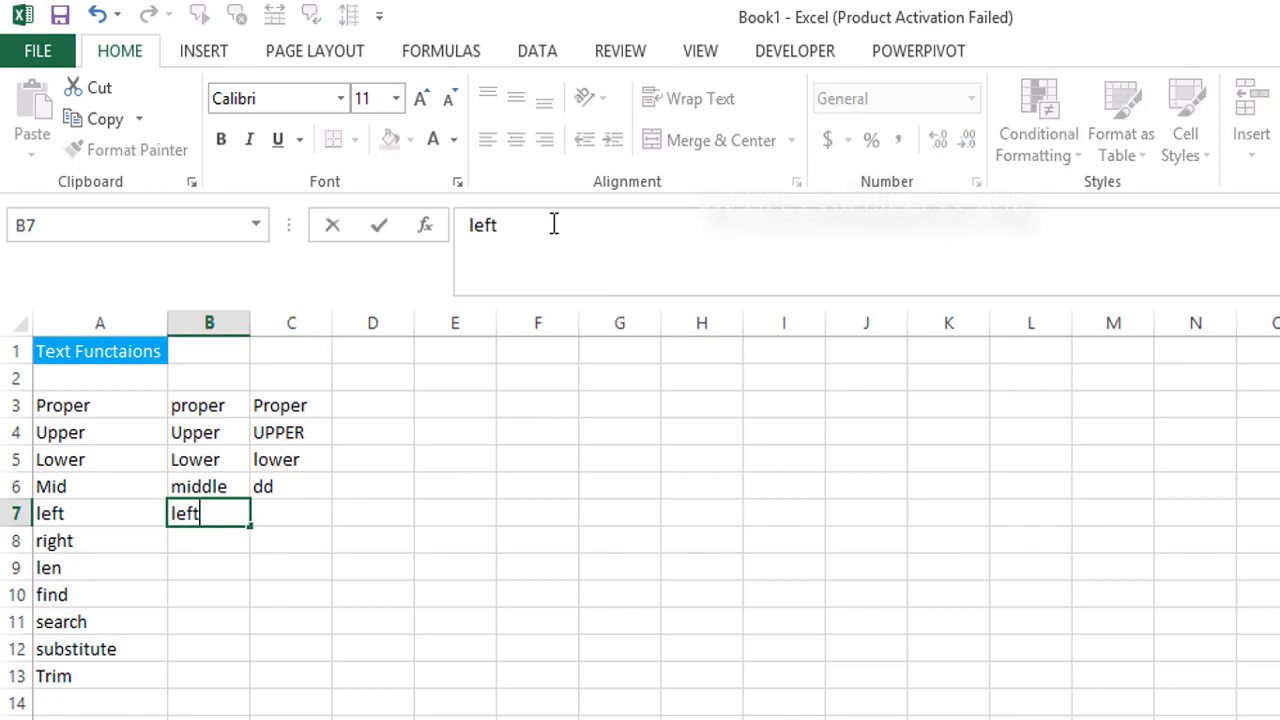
key("Tab")
Step: Enter the formula =LEFT(B7,2) in cell C7 to extract the first two characters
type("=")
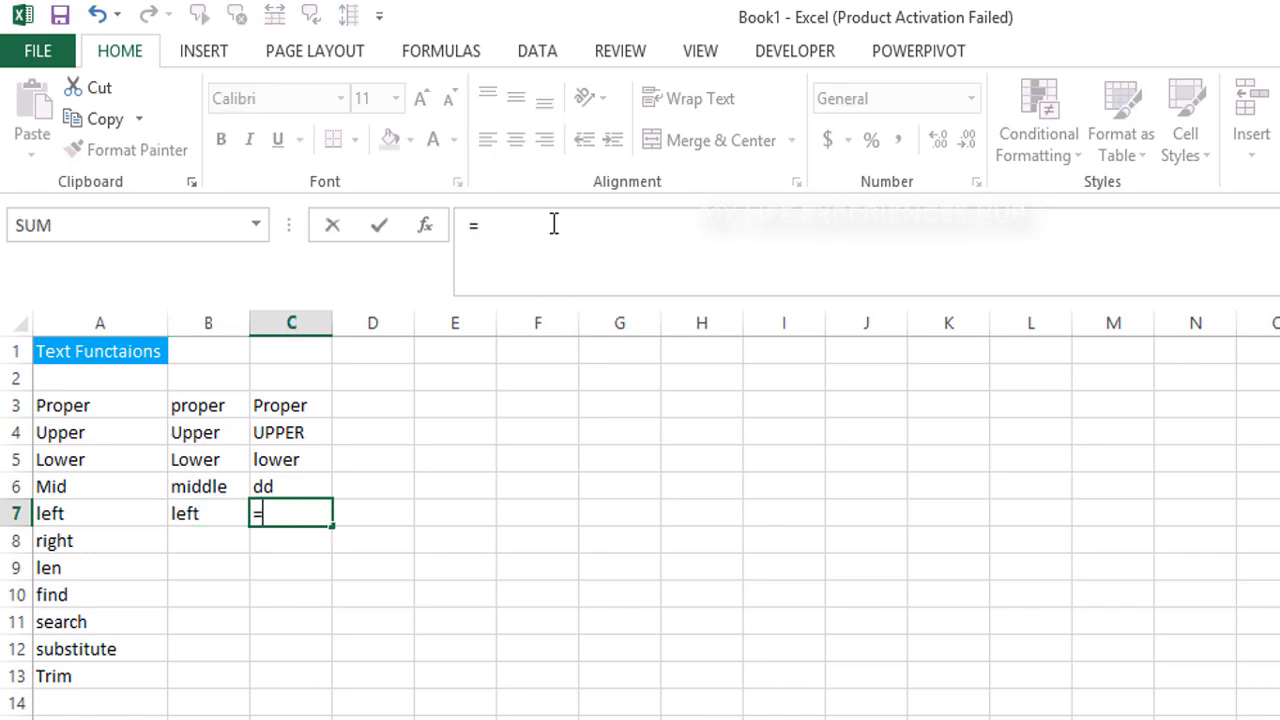
type("le")
key("Tab")
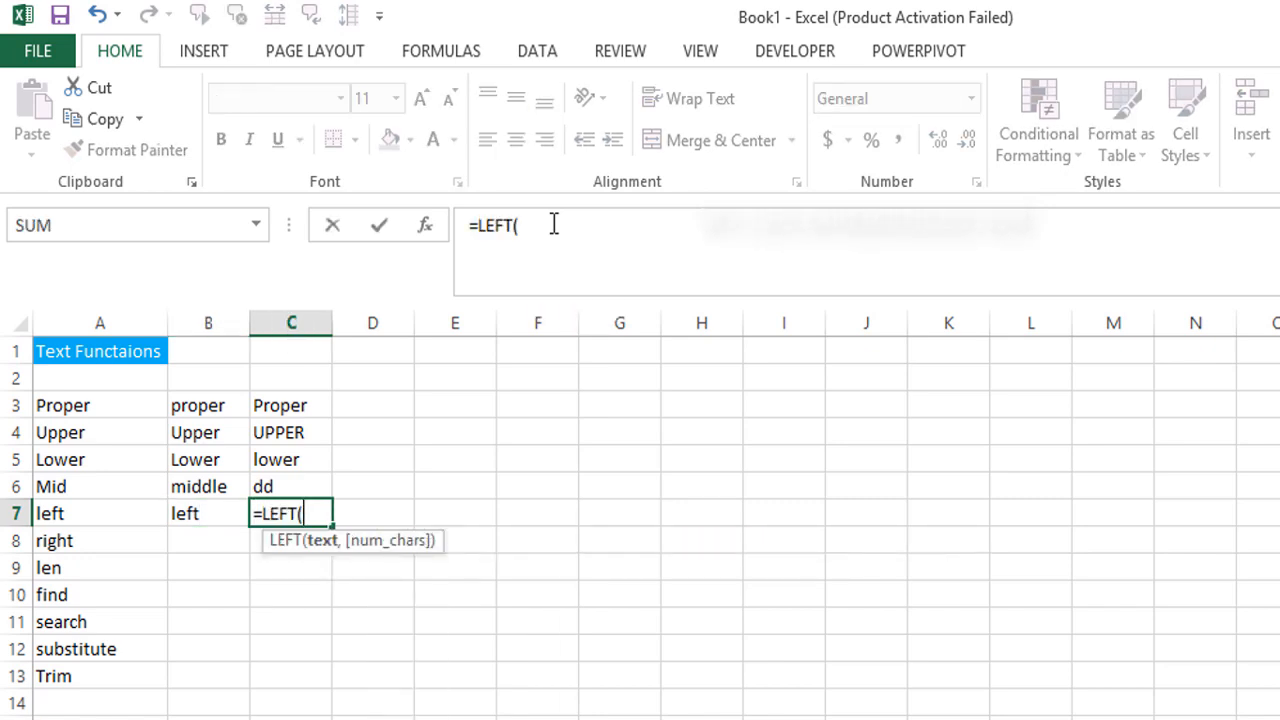
key("Left")
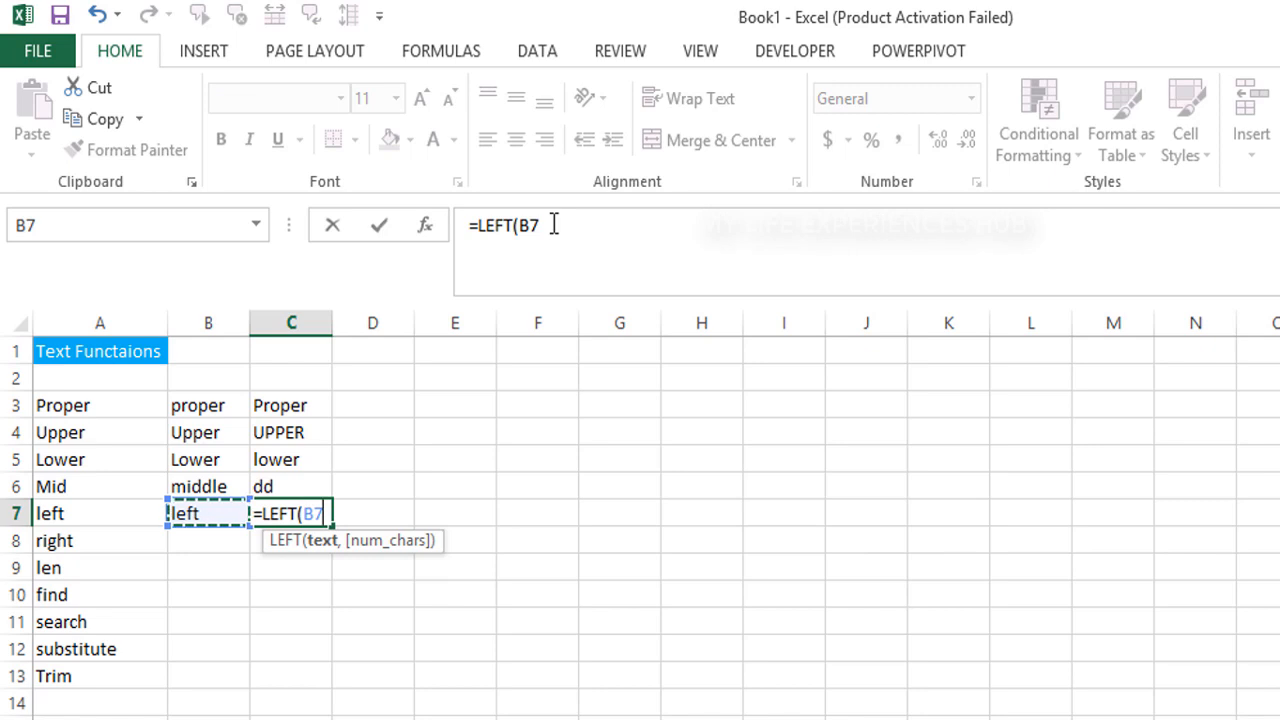
type(",2")
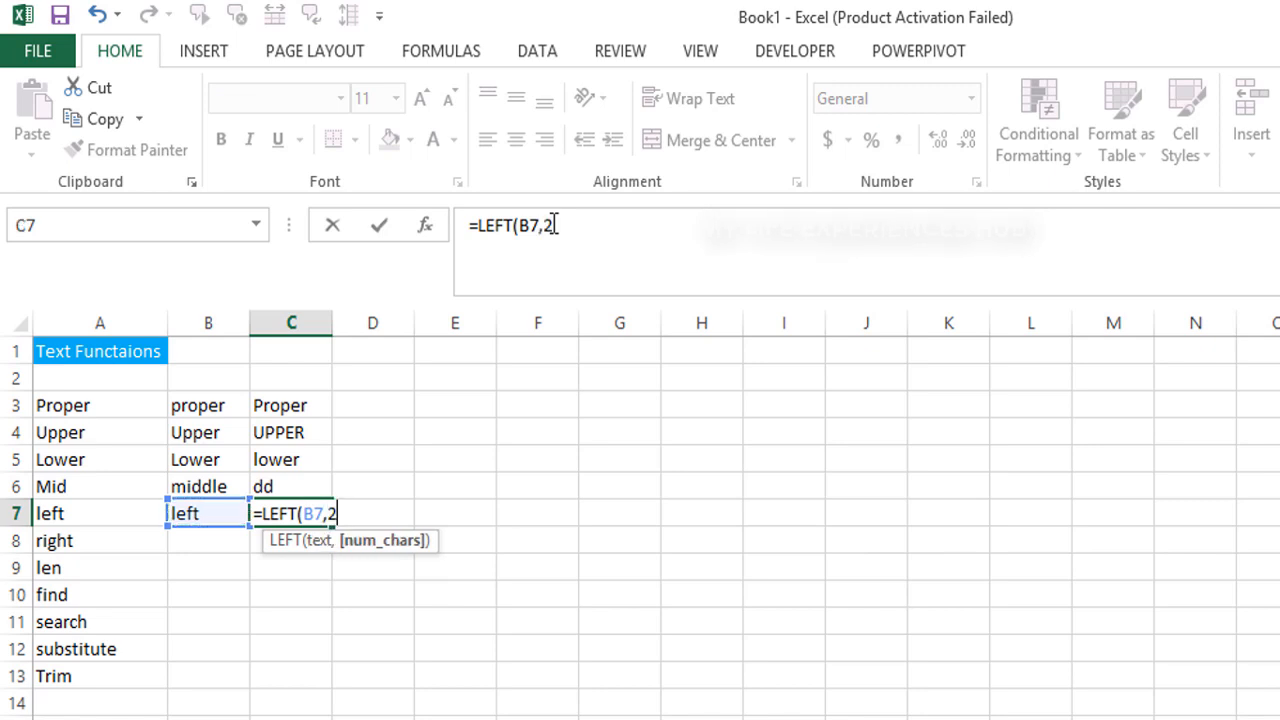
type(")")
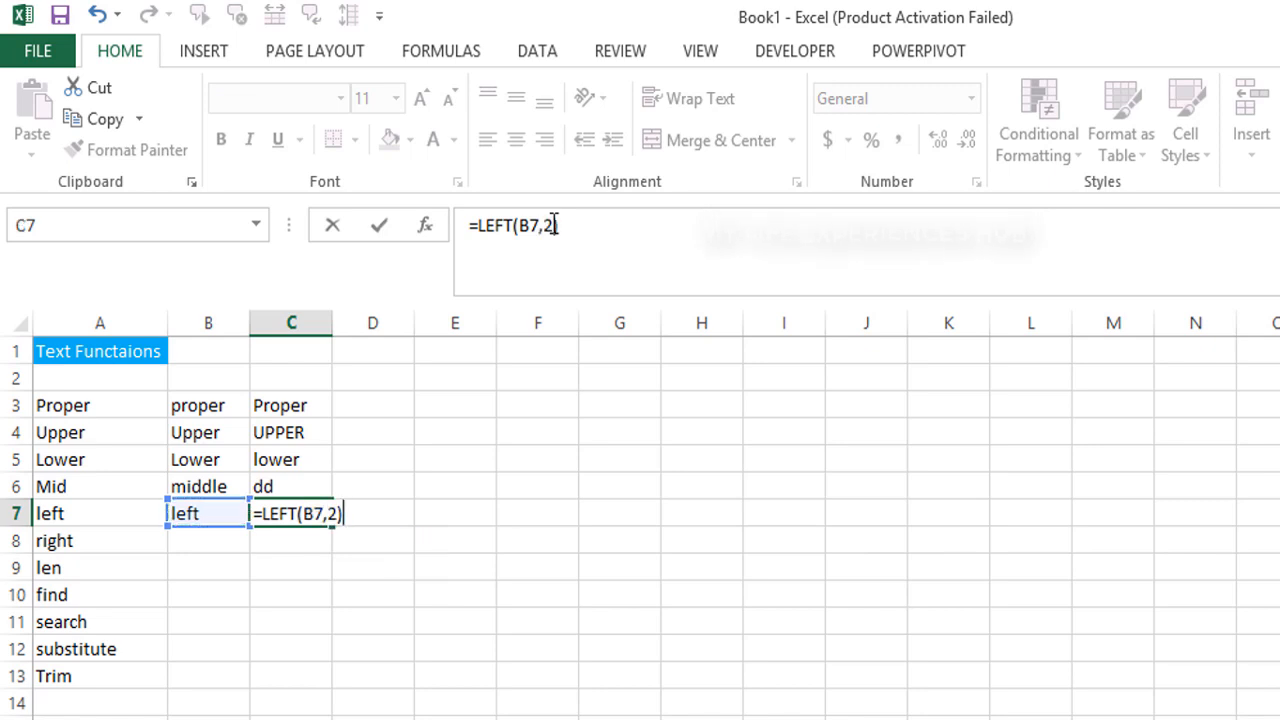
key("Return")
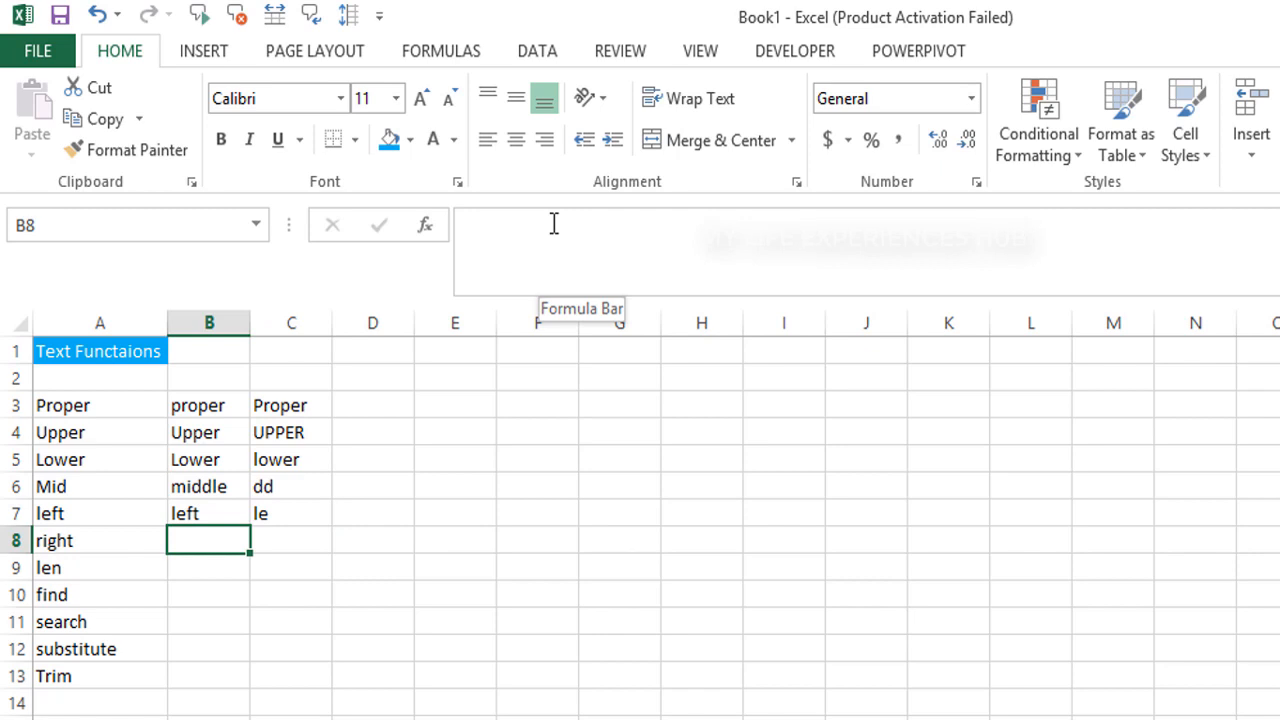
Step: Enter the sample text "right" in cell B8 and the formula =RIGHT(B8,1) in cell C8 to extract its last character
type("right")
key("Tab")
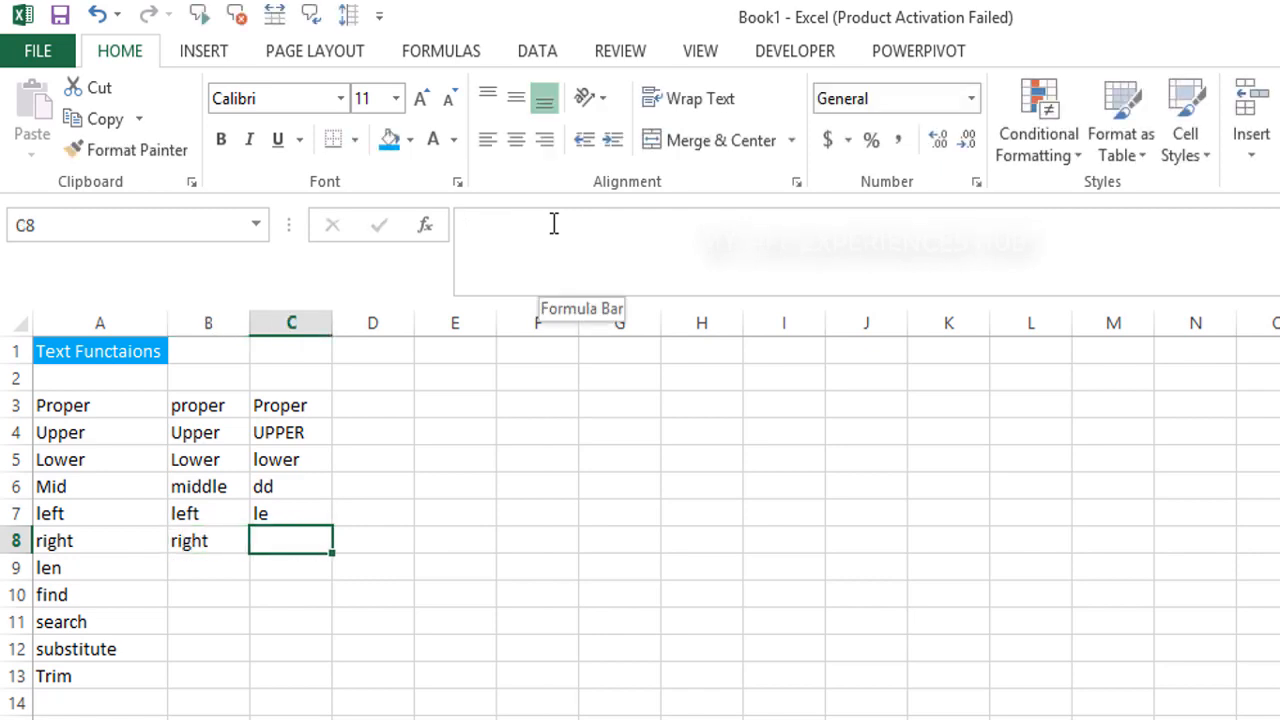
type("=righ")
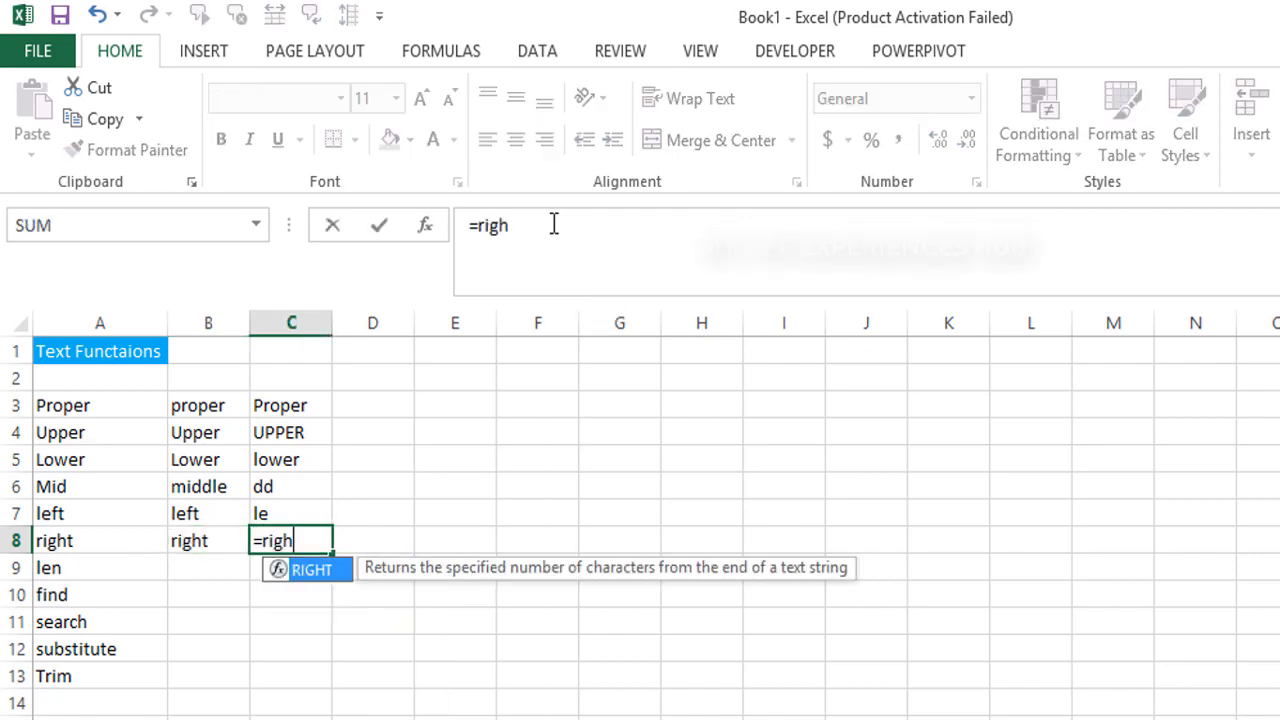
key("Tab")
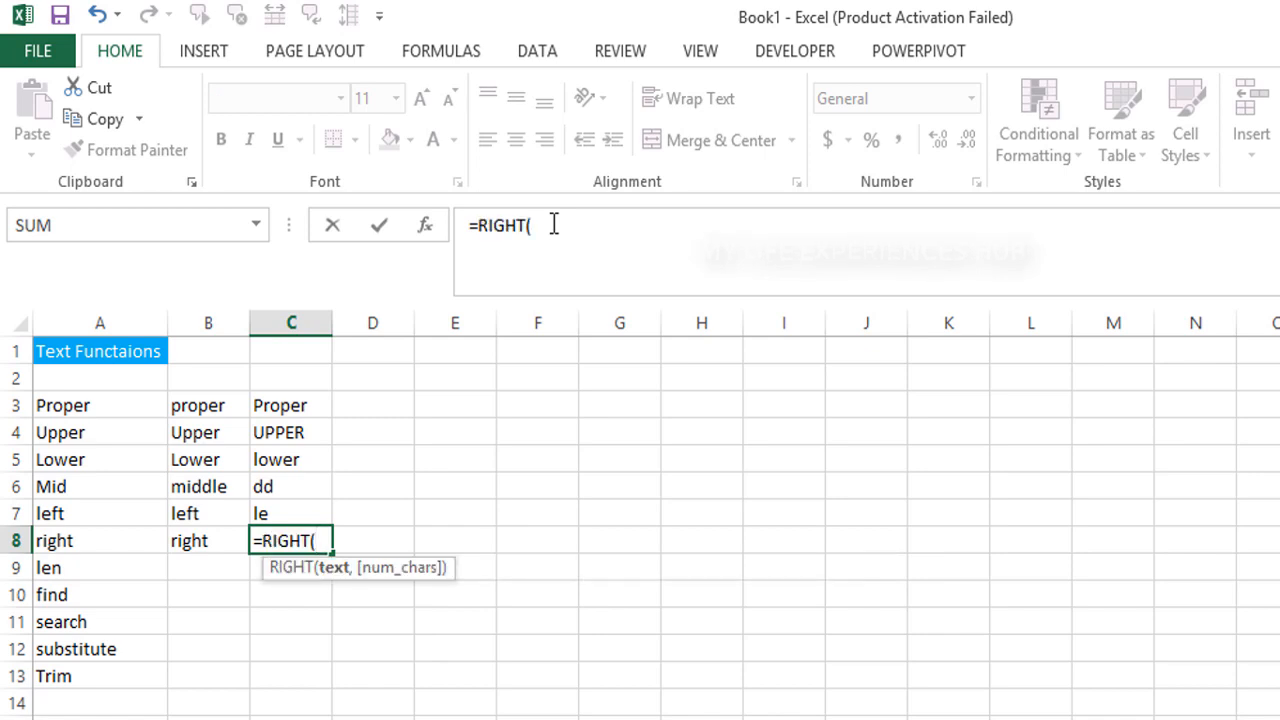
key("Left")
type(",")
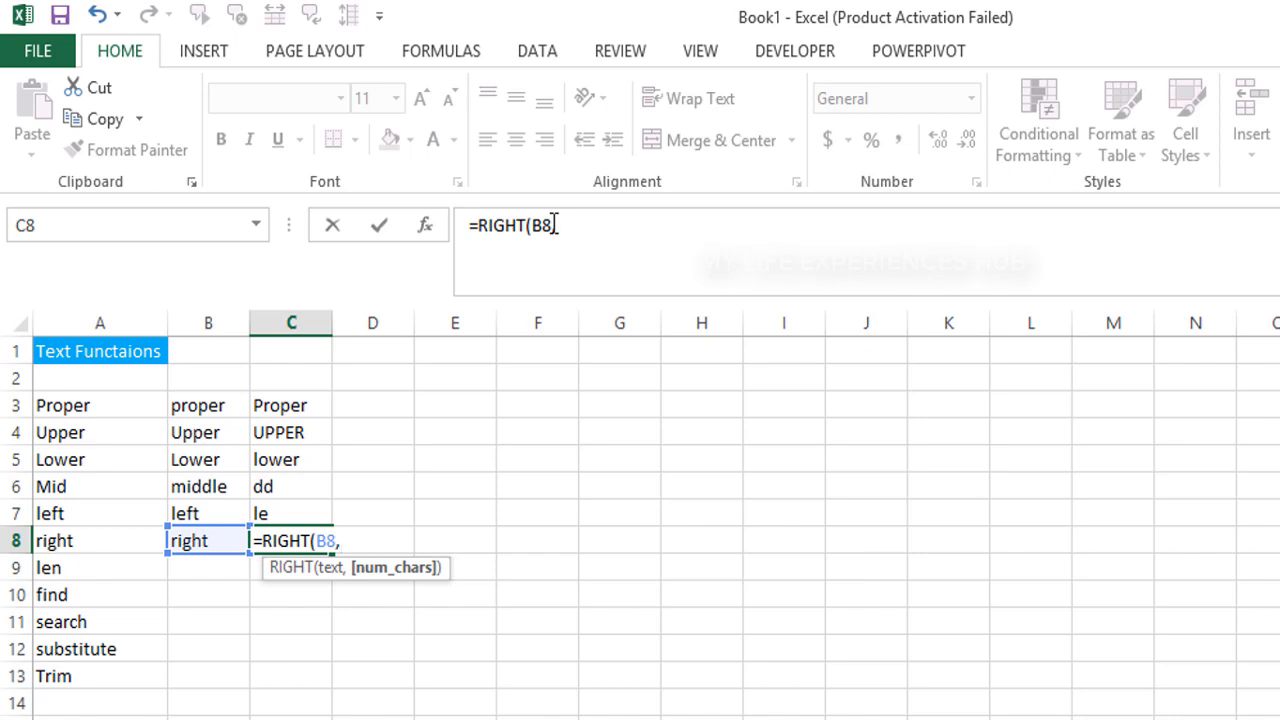
type("1)")
key("Return")
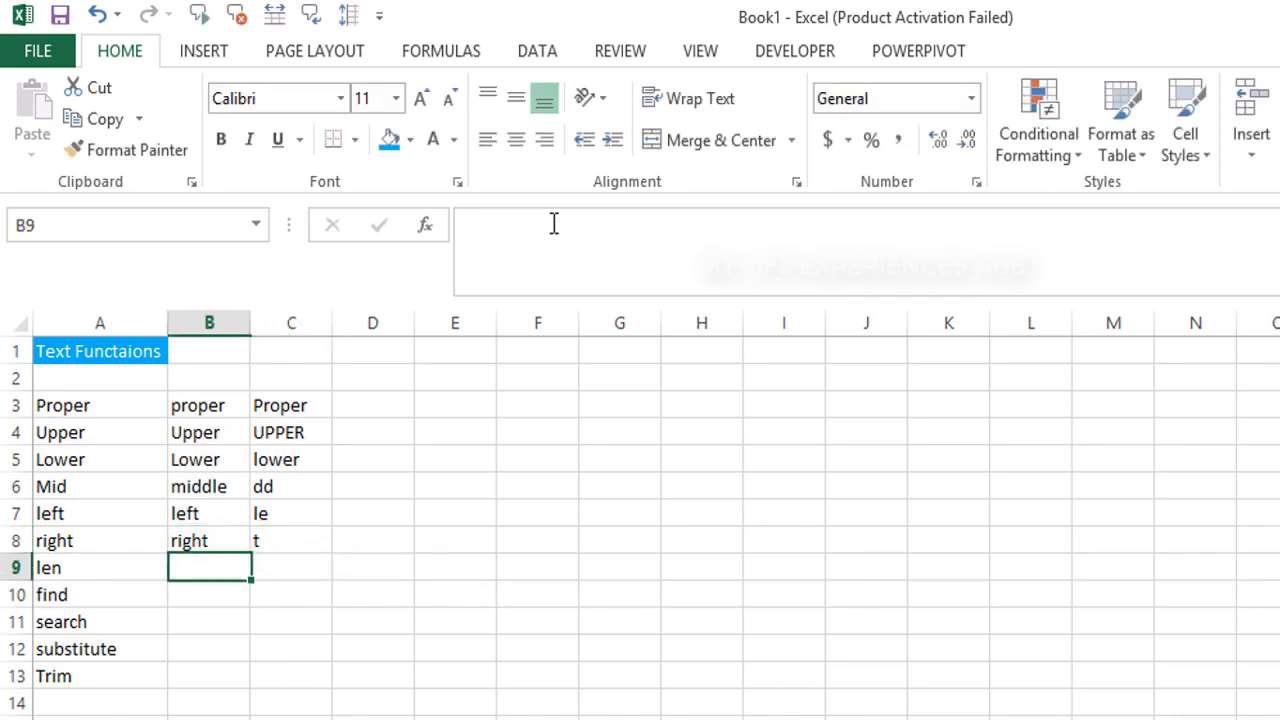
Step: Enter the sample text "length" in cell B9 for the len function
key("Down")
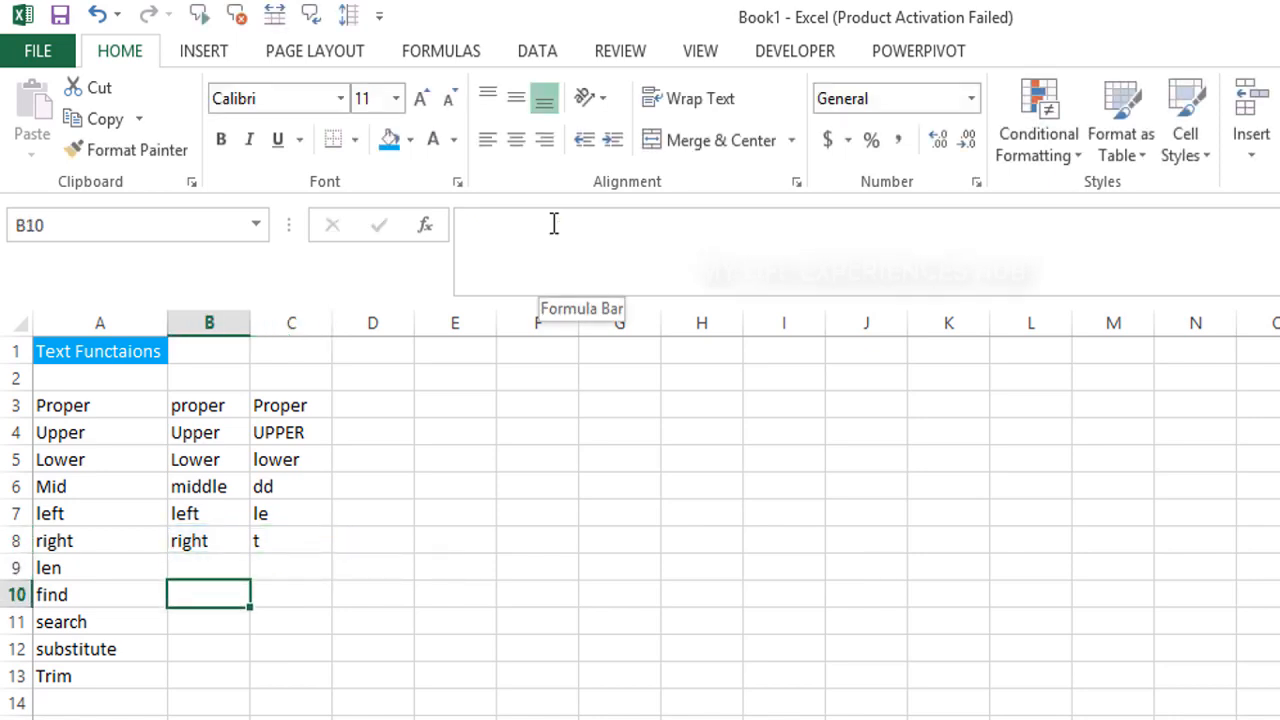
key("Up")
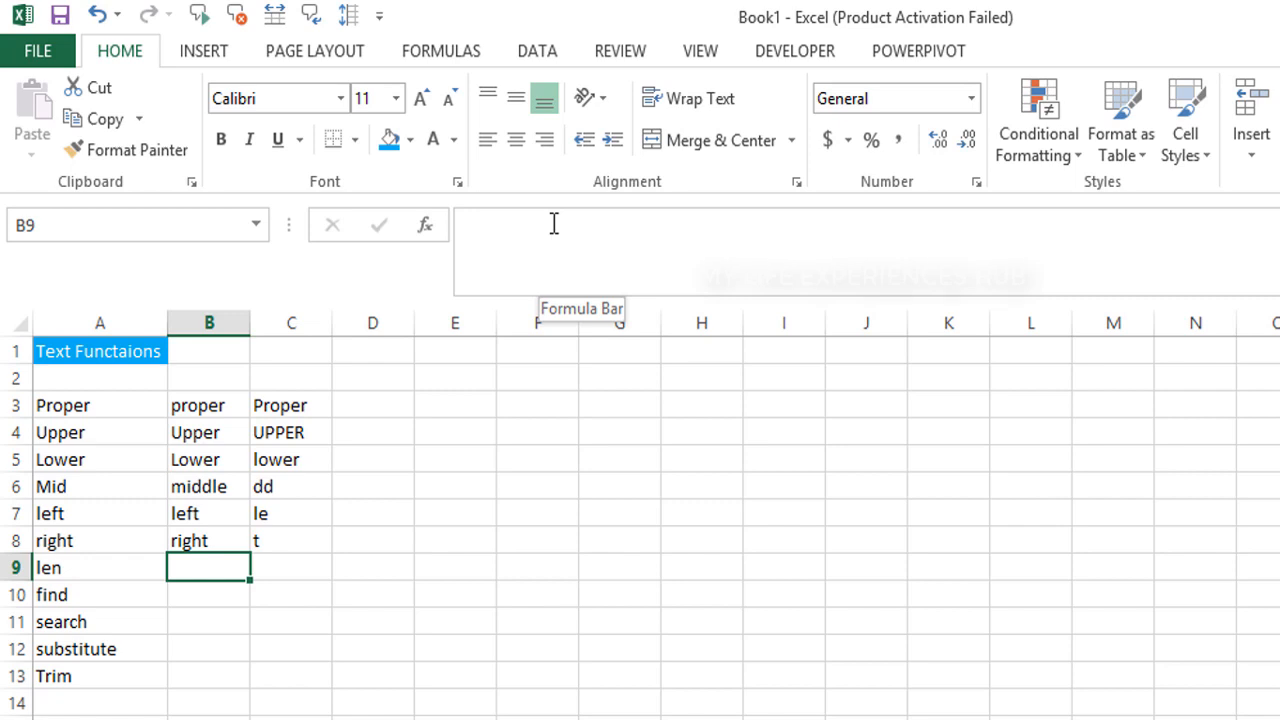
type("left")
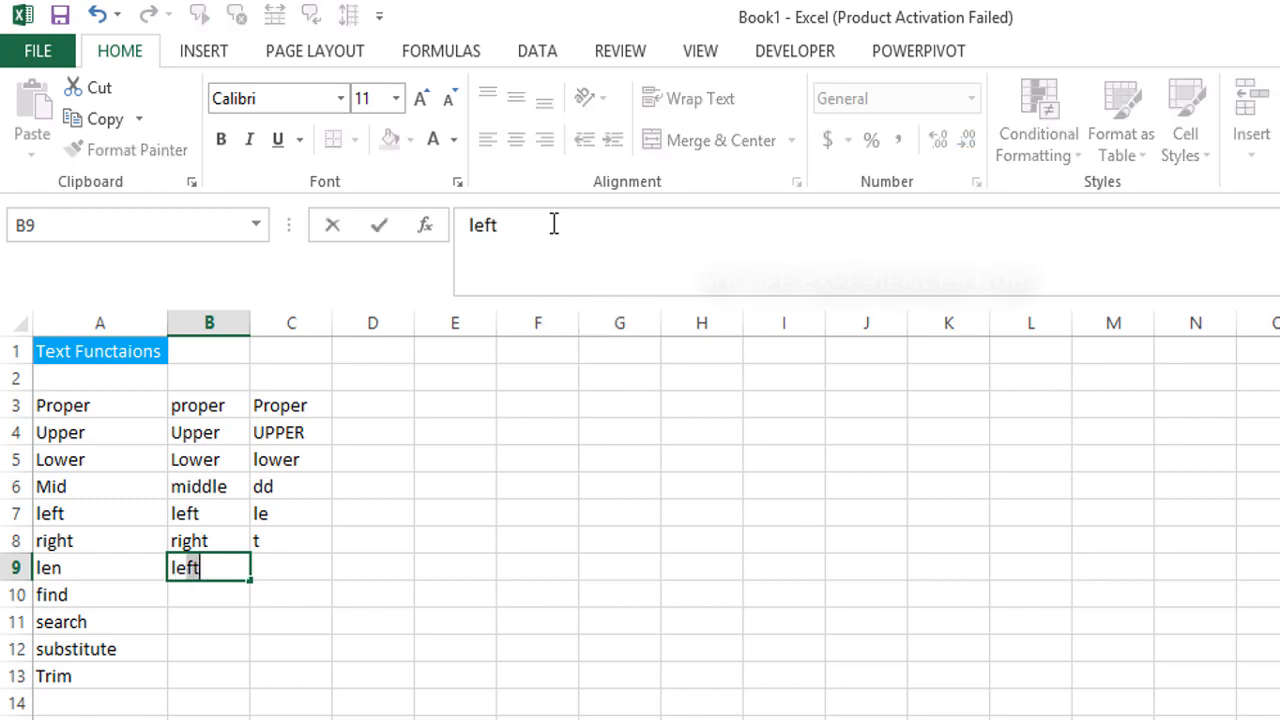
type("ngth")
key("Right")
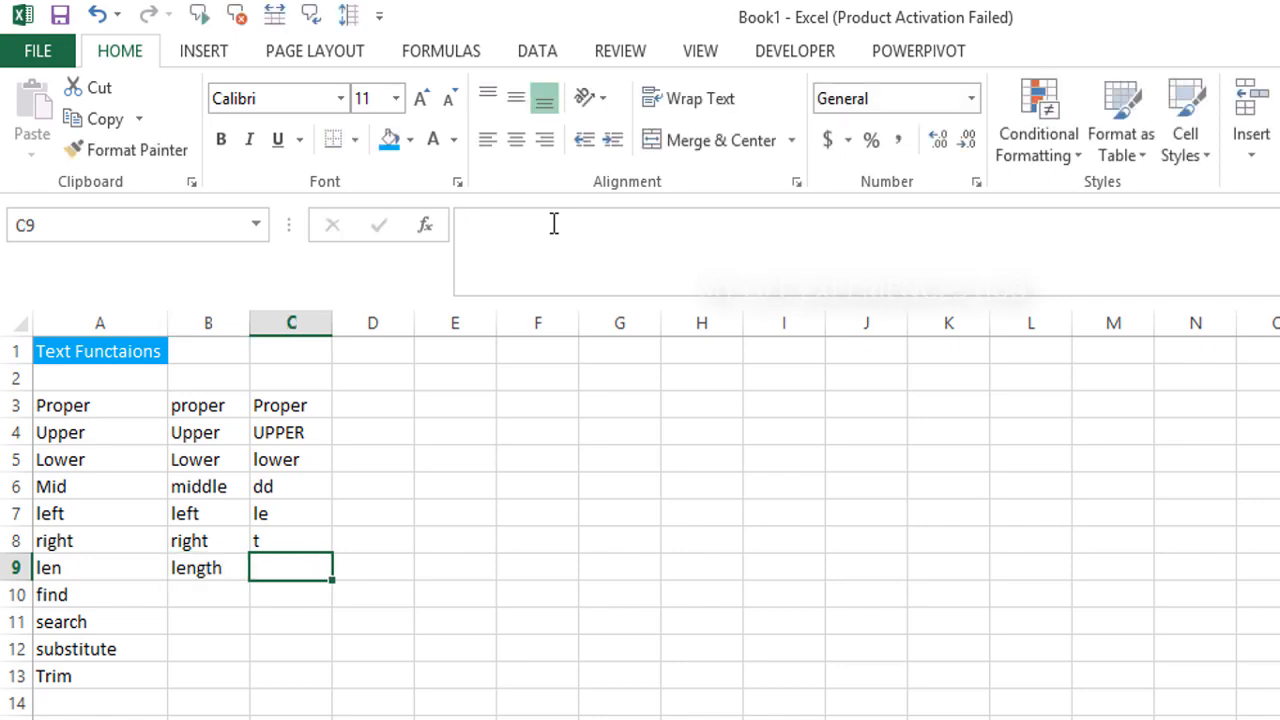
Step: Enter the formula =LEN(B9) in cell C9 to count the characters of the sample text
type("=len")
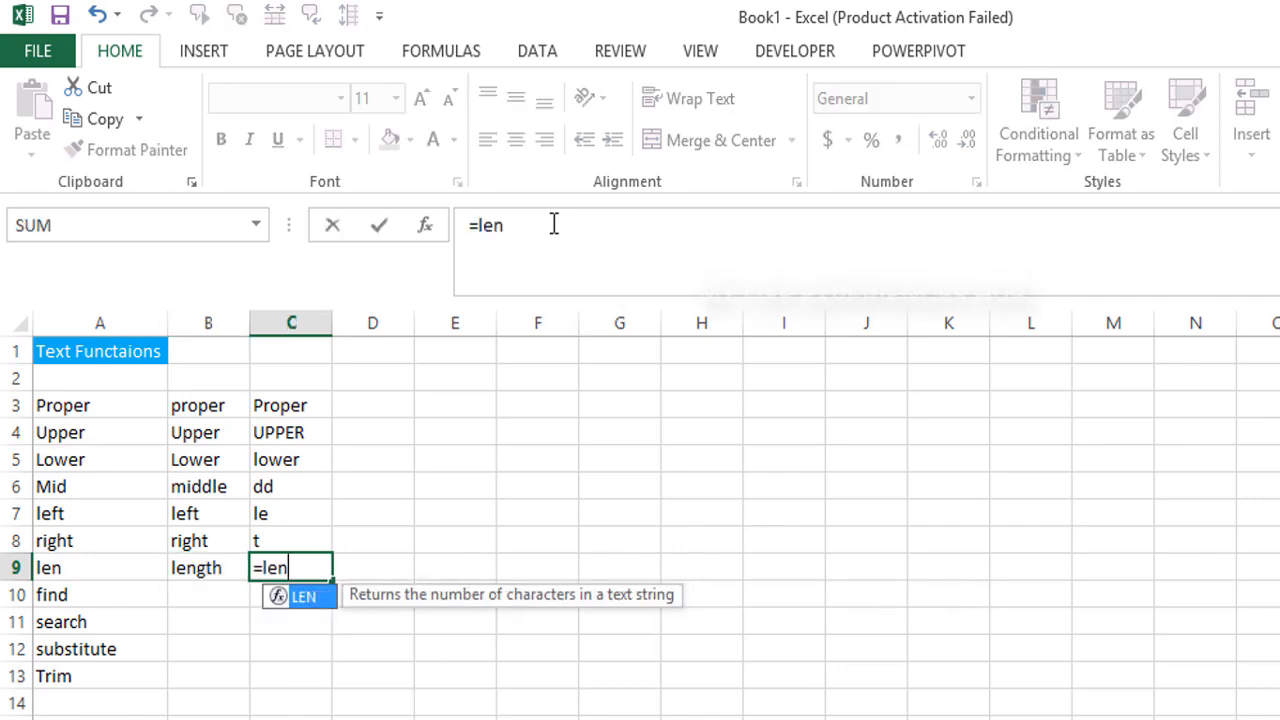
key("Left")
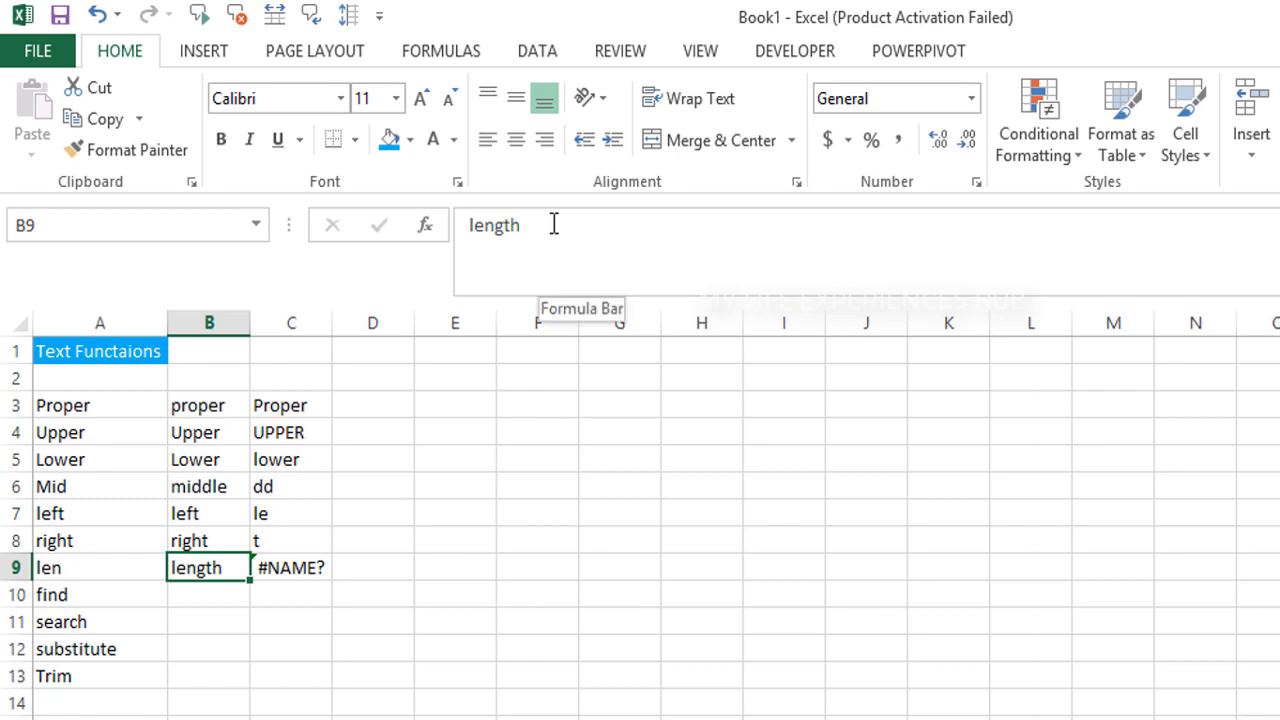
key("Right")
key("F2")
key("BackSpace")
key("BackSpace")
type("en")
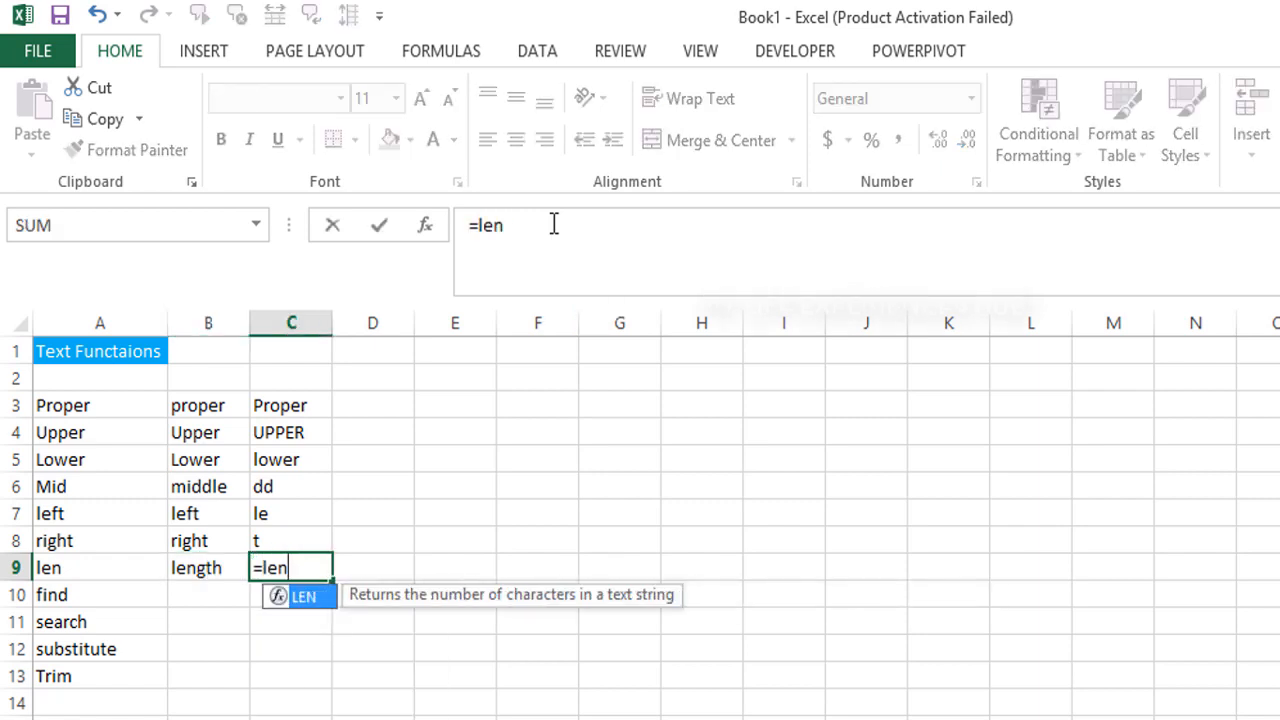
key("Tab")
key("Left")
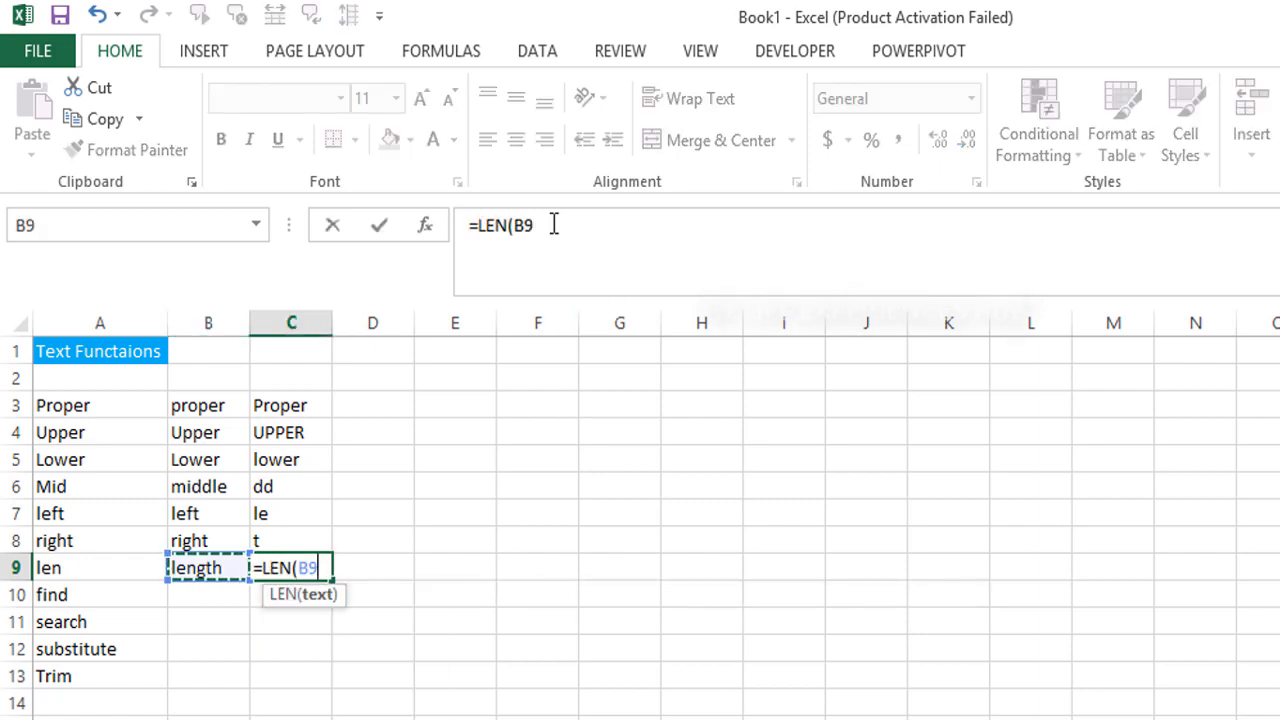
type(")")
key("Return")
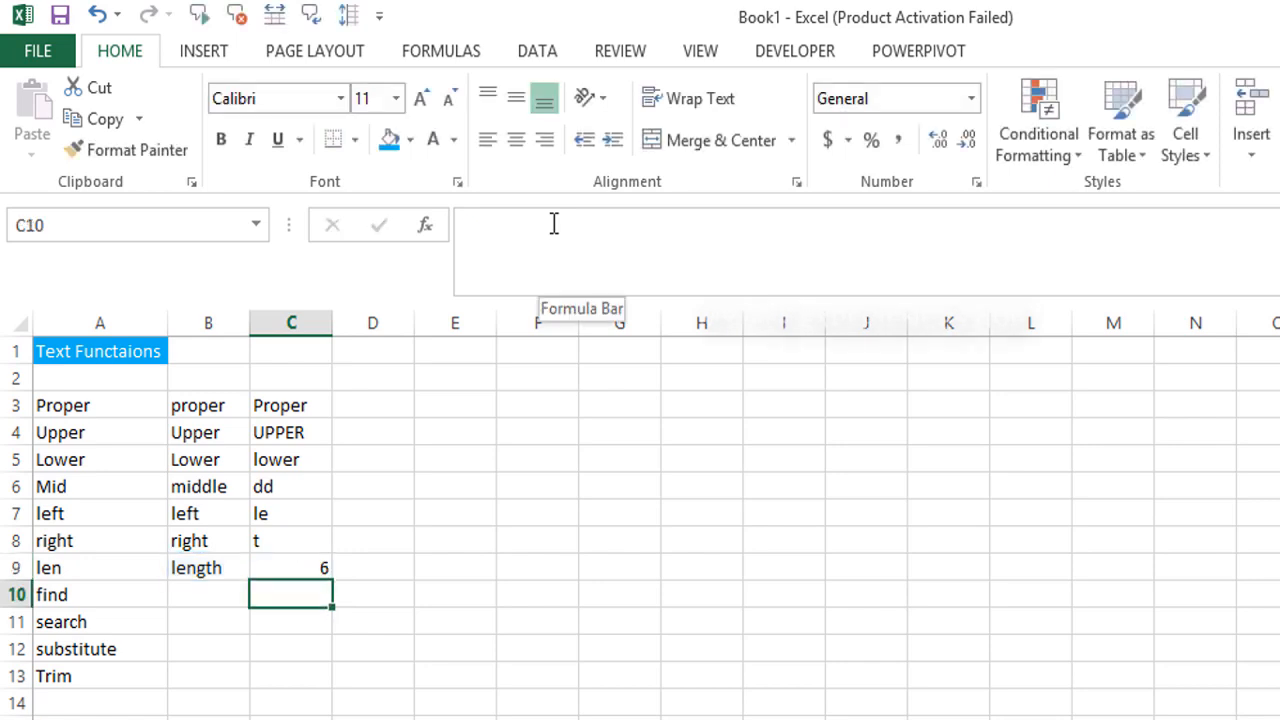
Step: Enter the sample text "find" in cell B10 for the find function
key("Left")
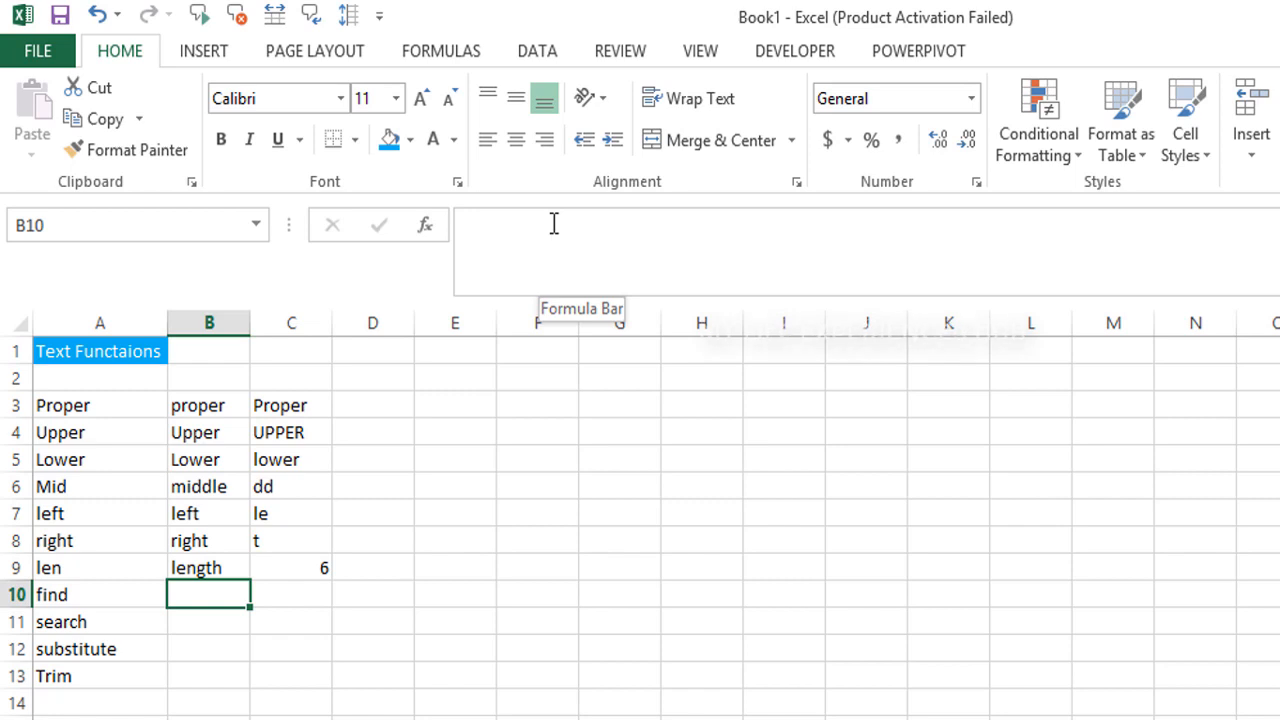
type("find")
key("Tab")
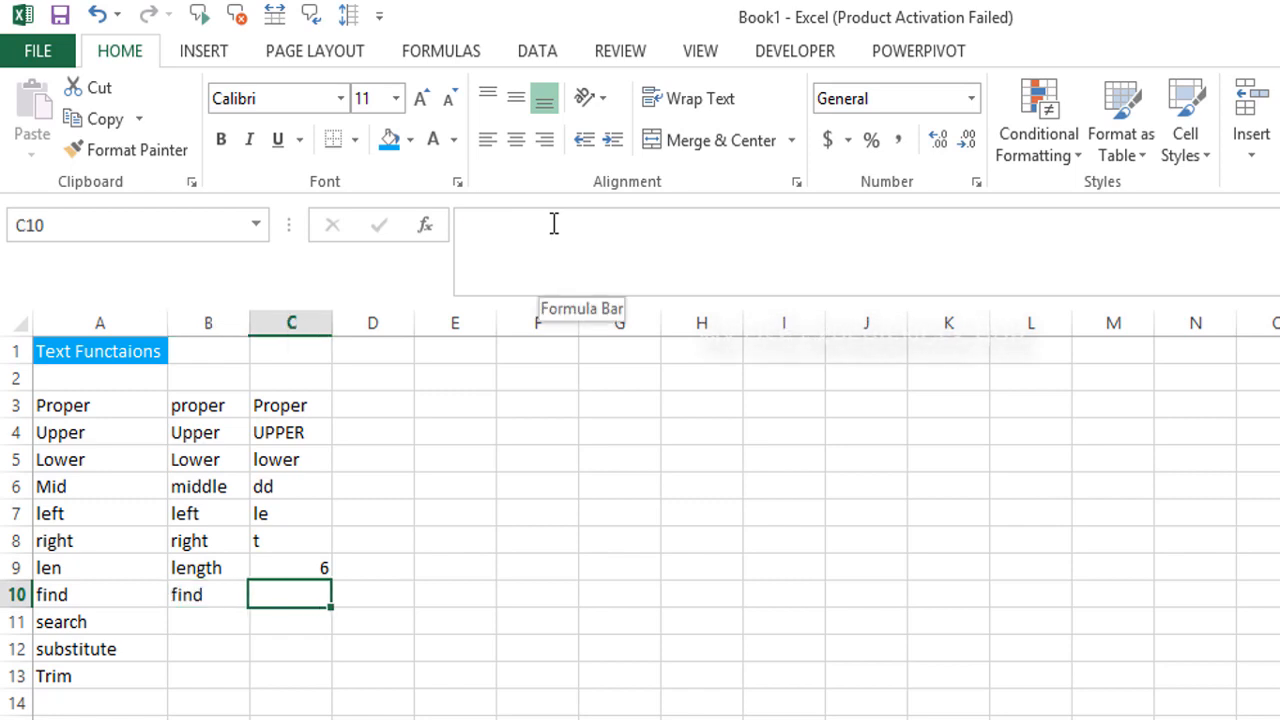
Step: Try the formula =FIND(B10,3) in cell C10 on the find sample text
type("=fin")
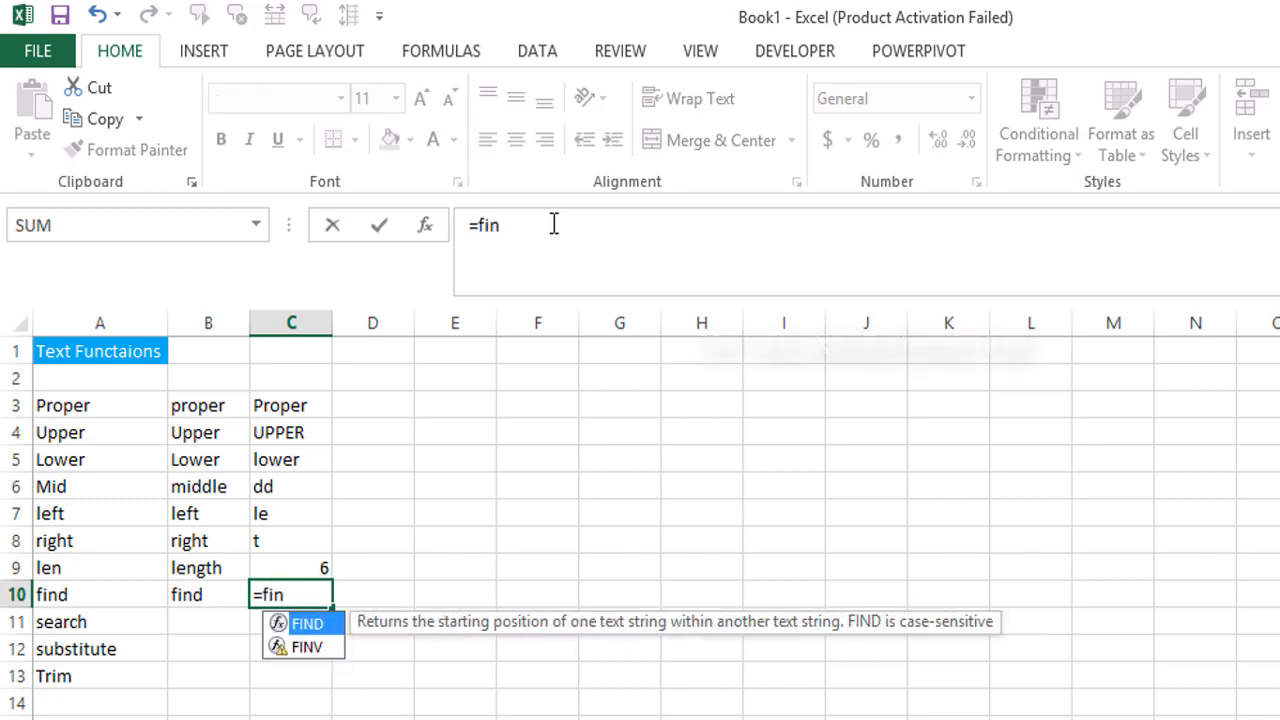
key("Tab")
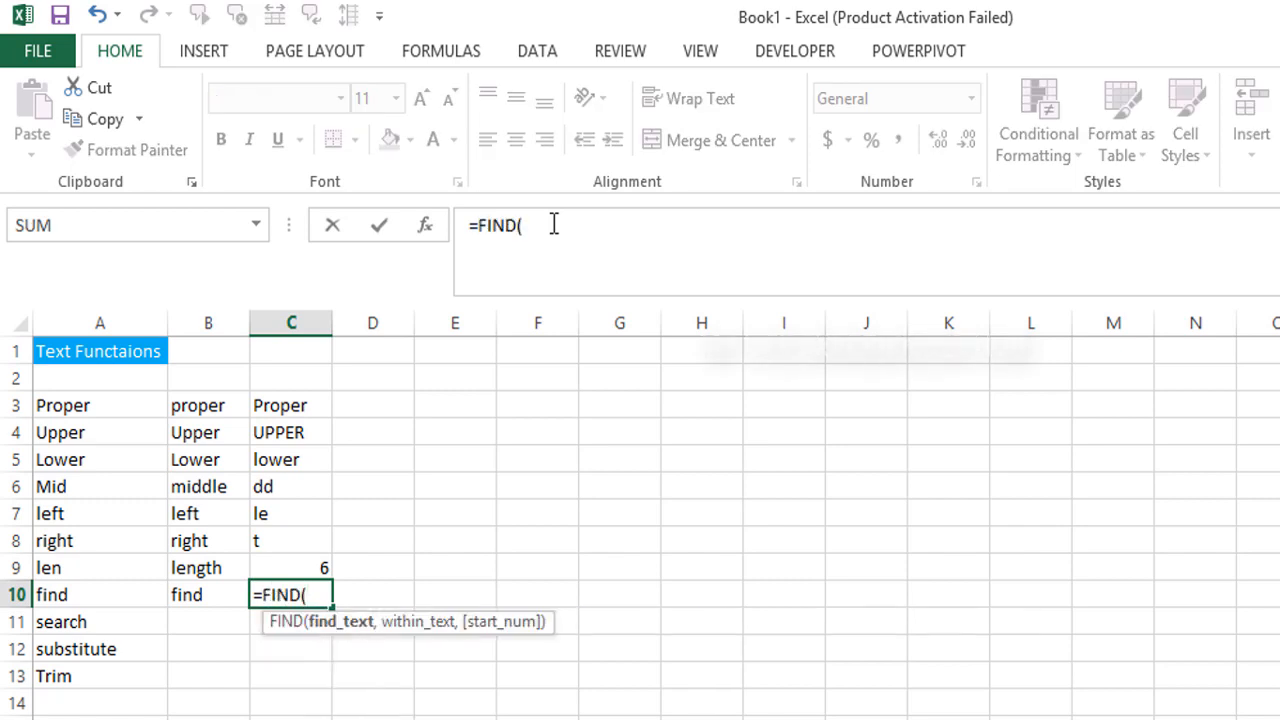
key("Left")
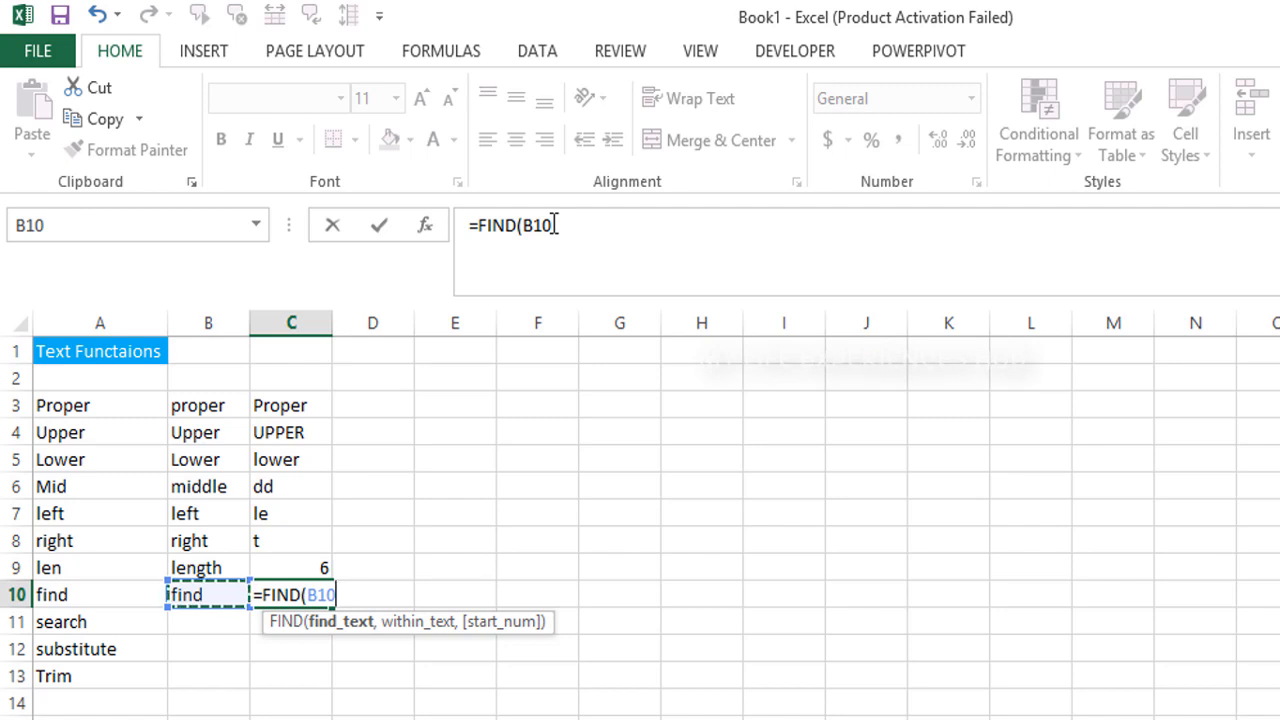
type(",")
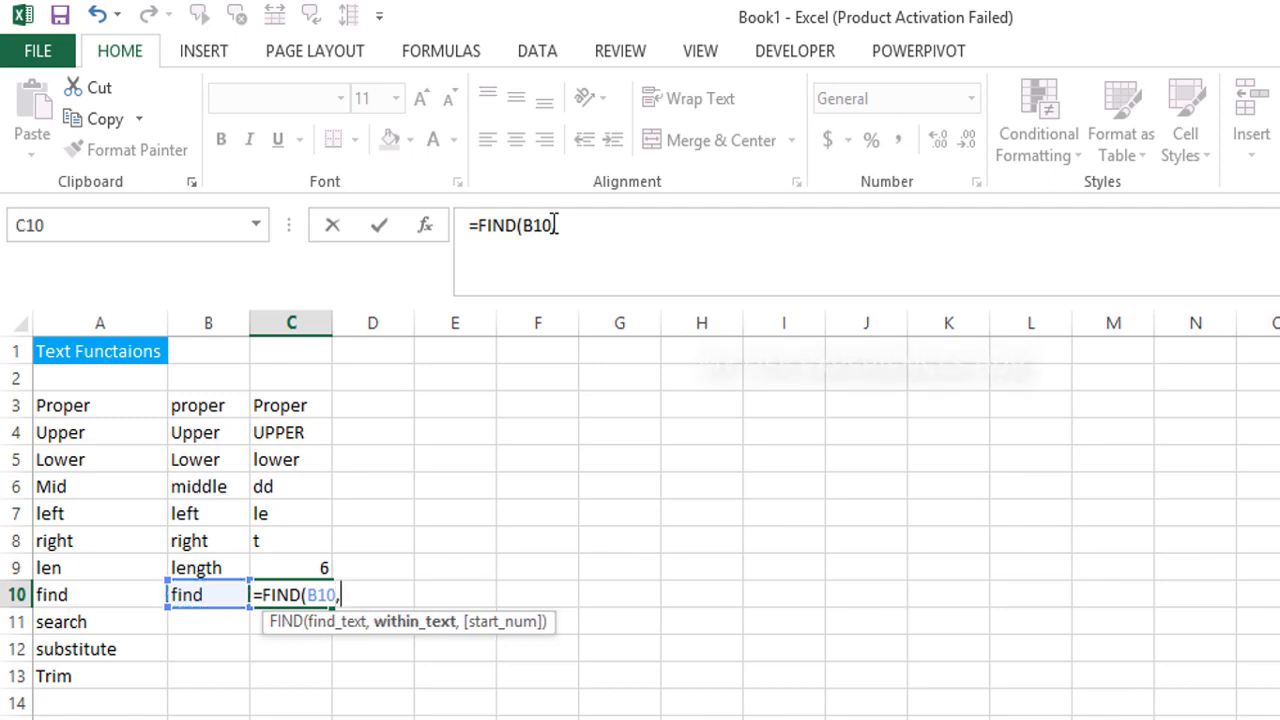
type("3)")
key("Return")
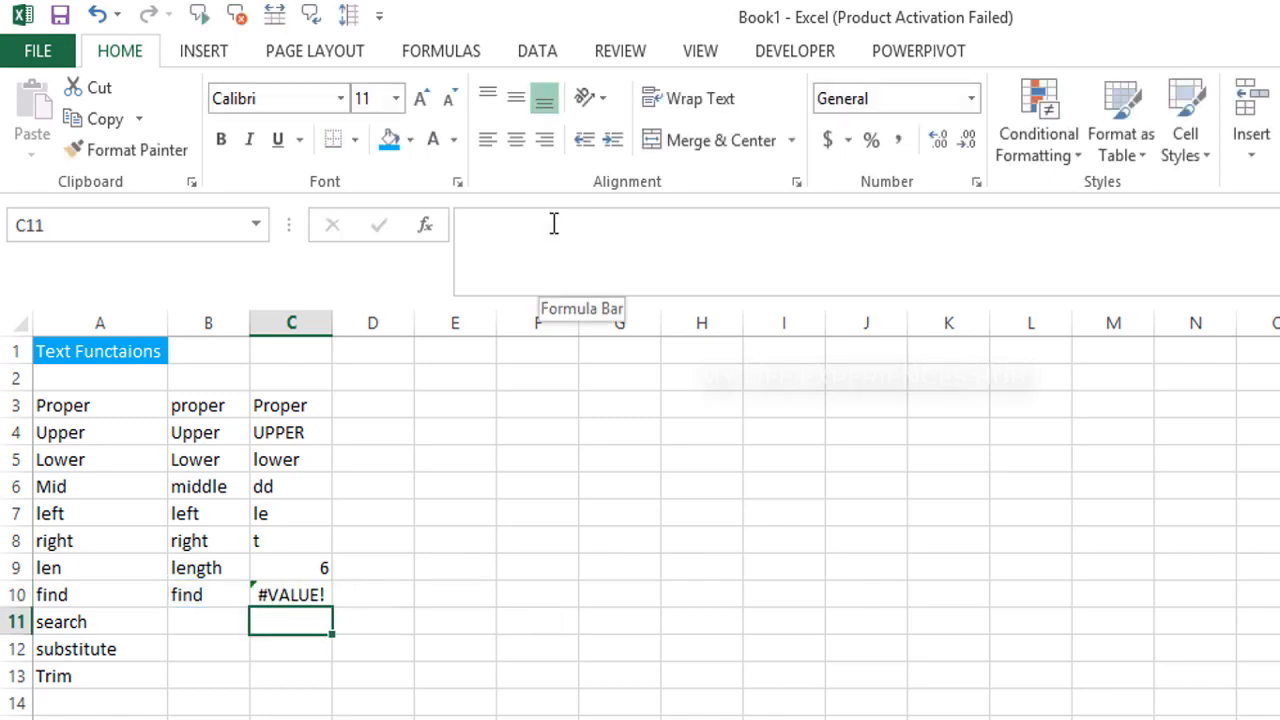
Step: Try the formula =FIND(B10,"n") in cell C10, and clear the cell
key("Up")
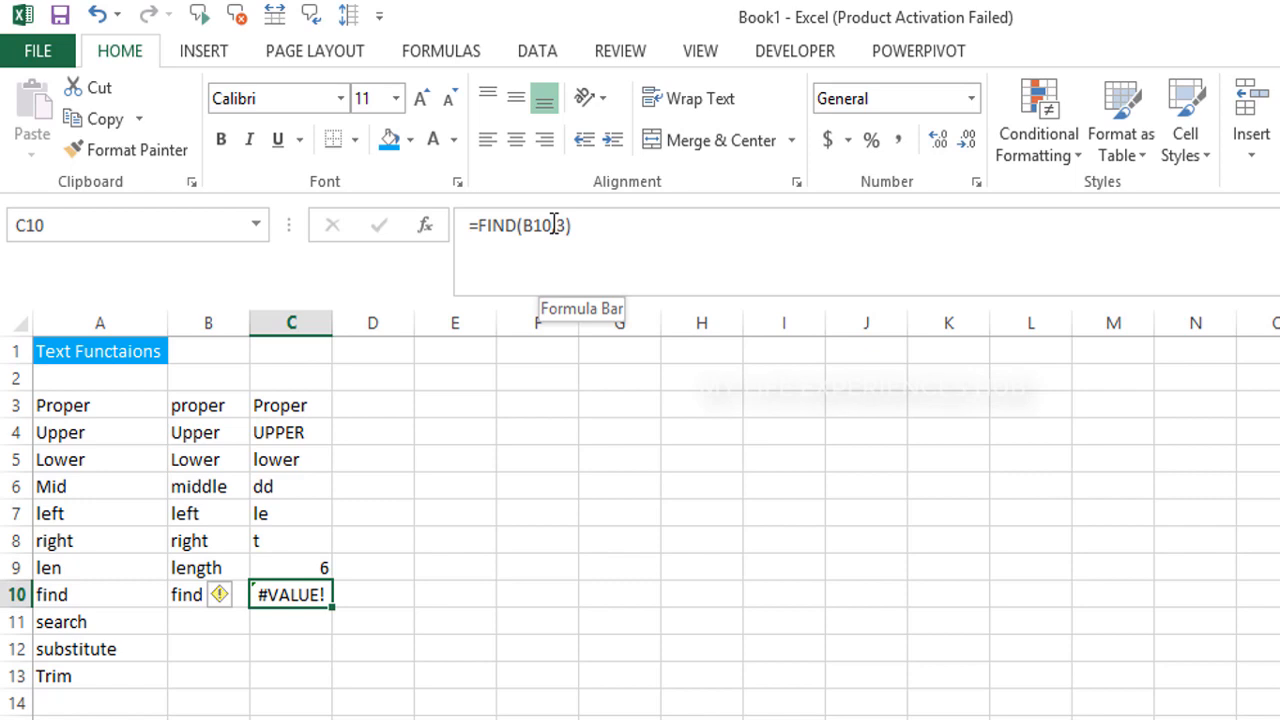
type("=")
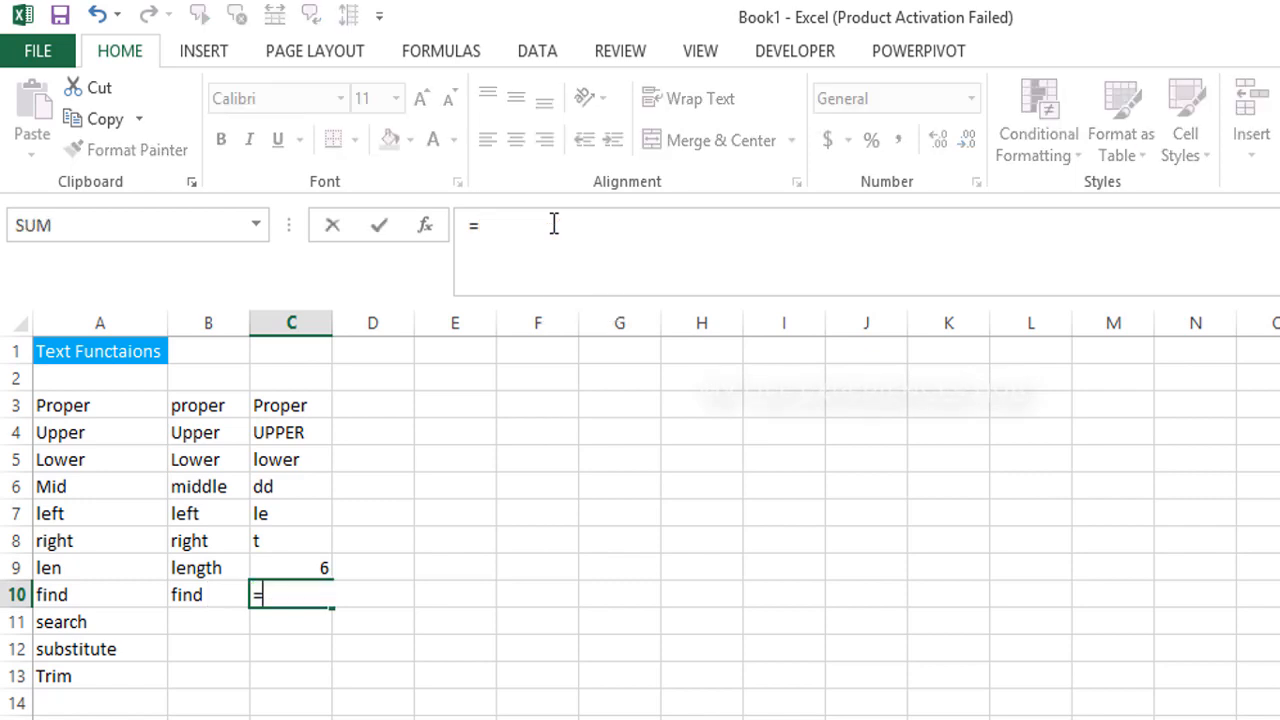
type("find")
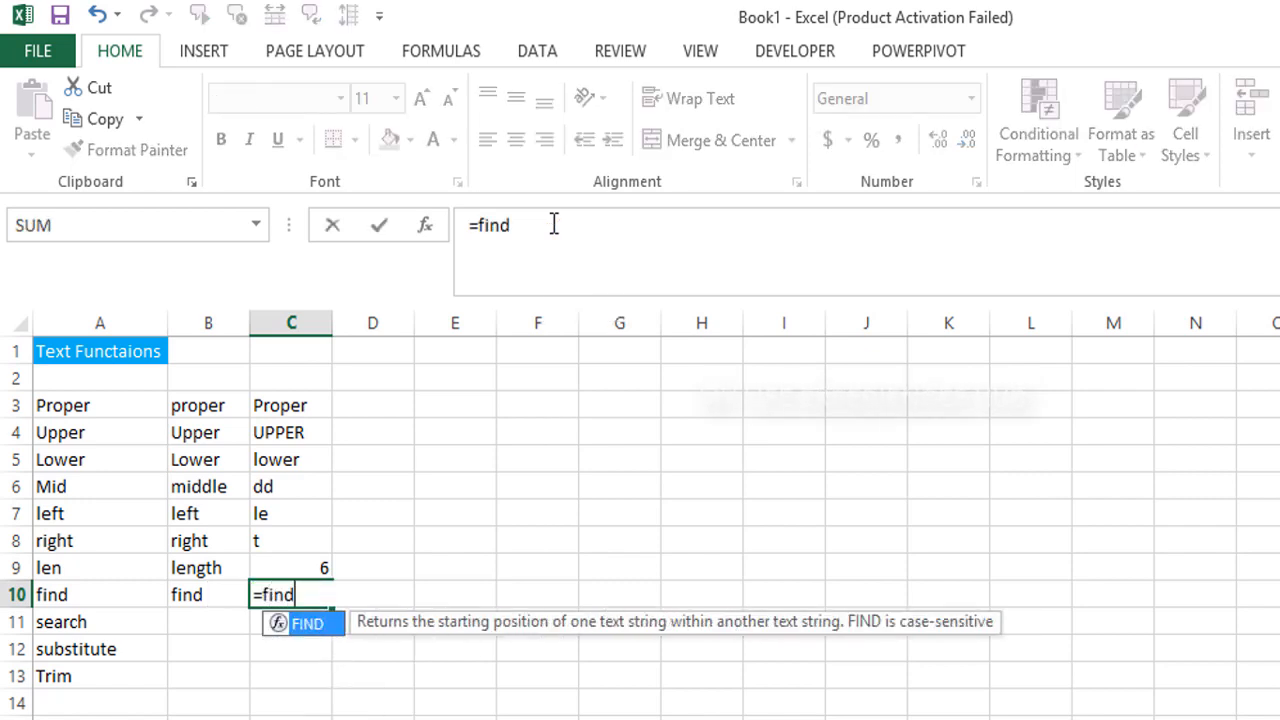
key("Tab")
key("Left")
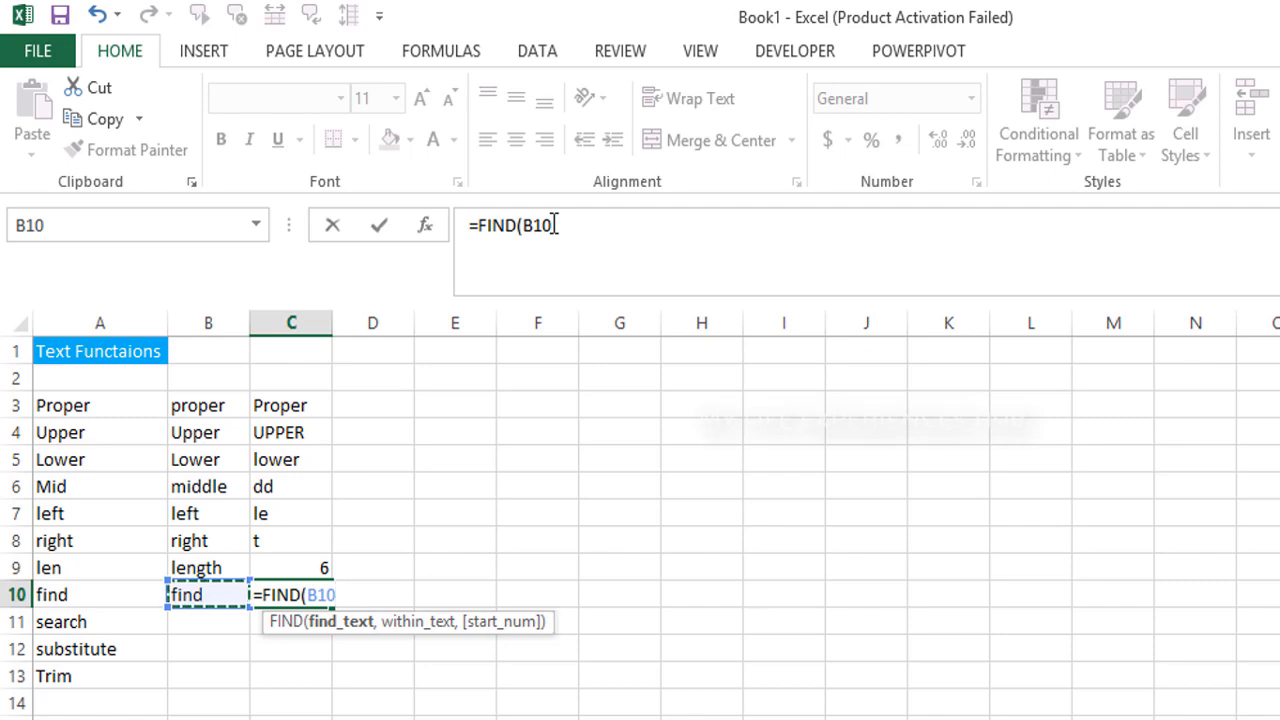
type(",\"")
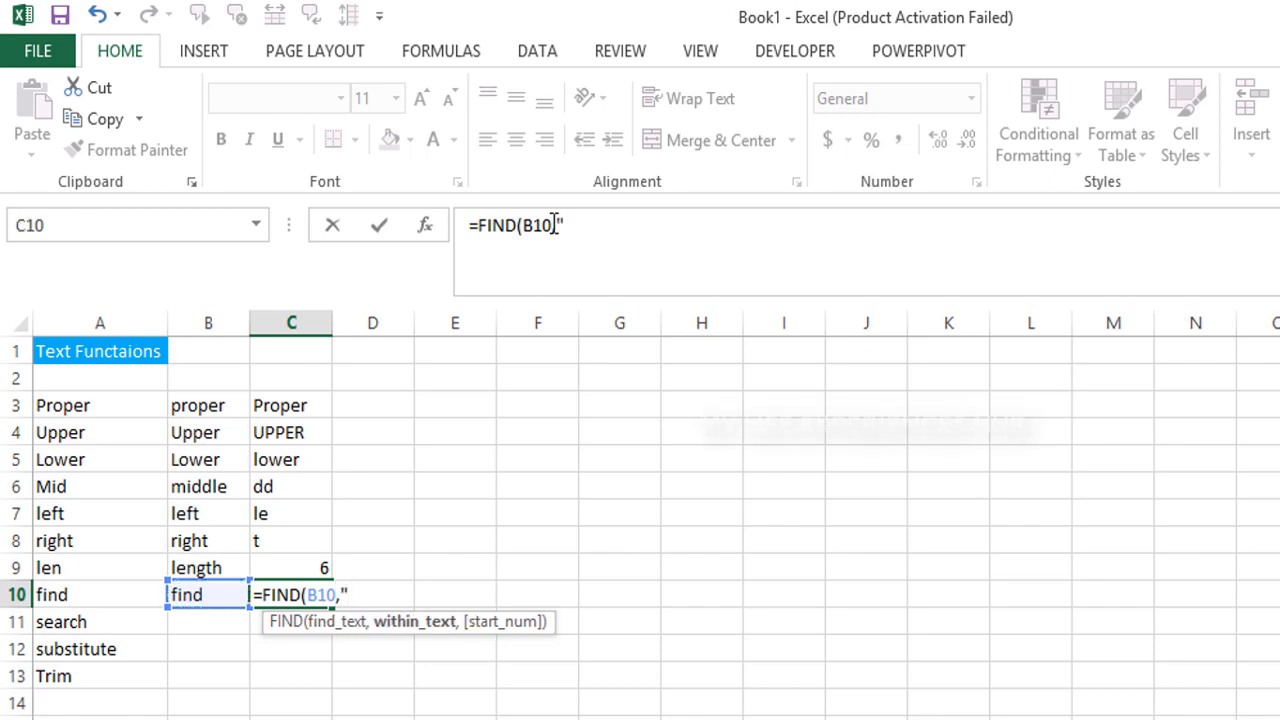
type("n\")")
key("ctrl+Return")
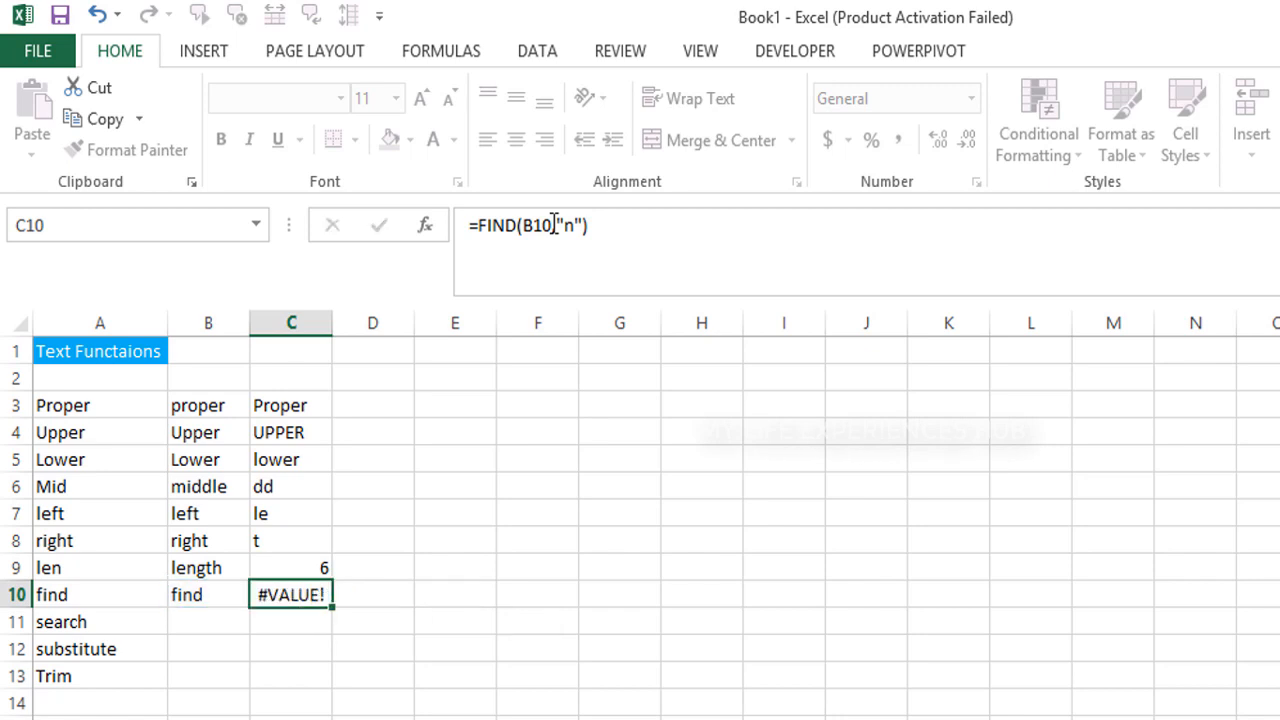
key("Down")
key("Up")
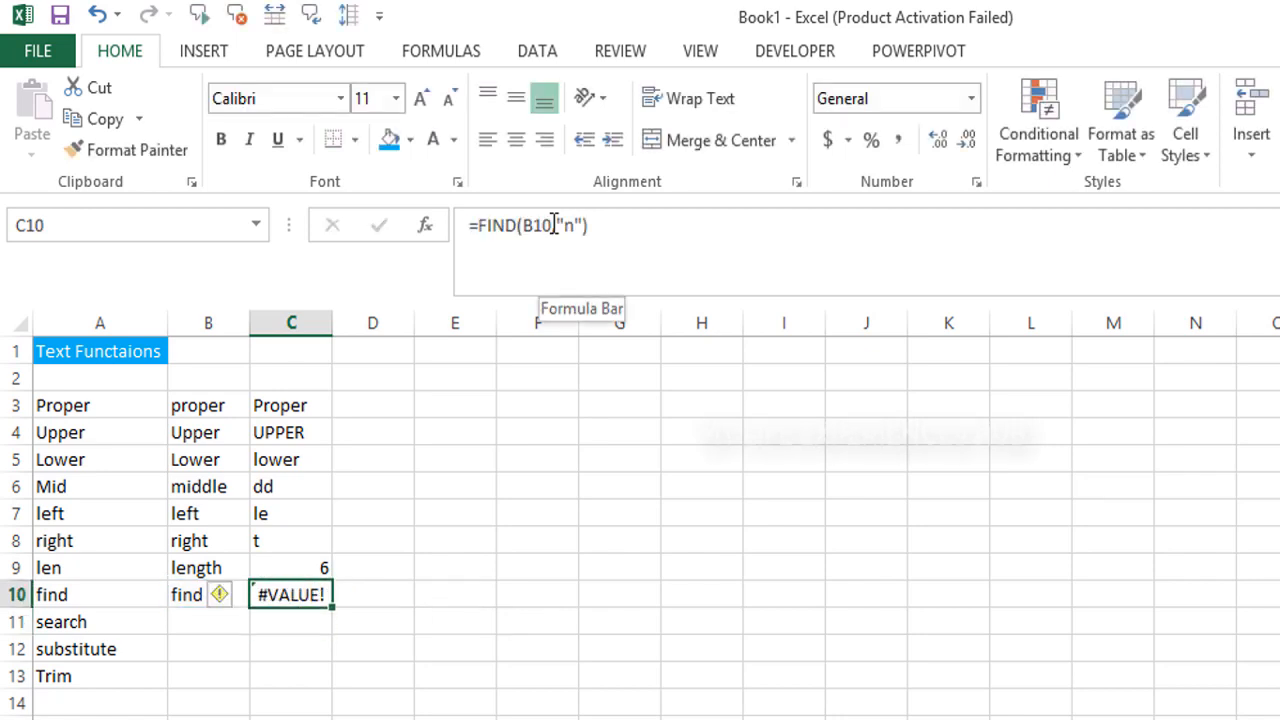
key("Delete")
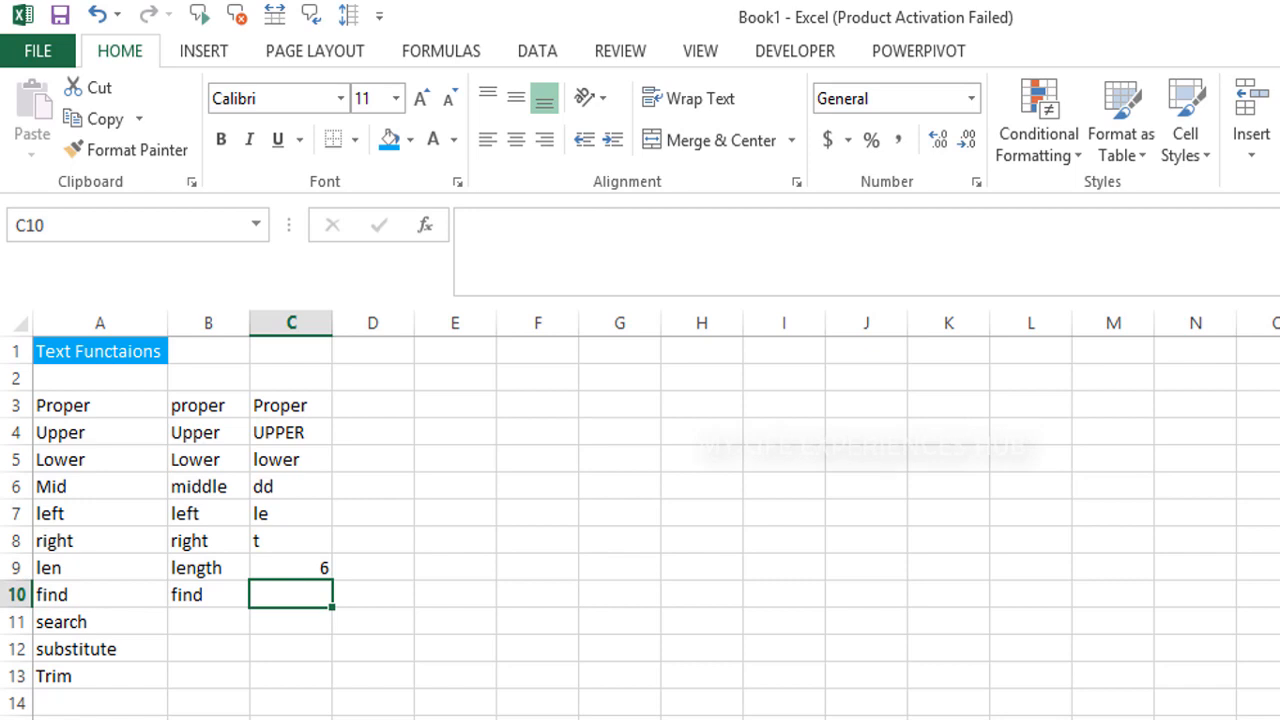
Step: Enter the formula =FIND("n",B10) in cell C10 to locate the letter n in the sample text
type("=fin")
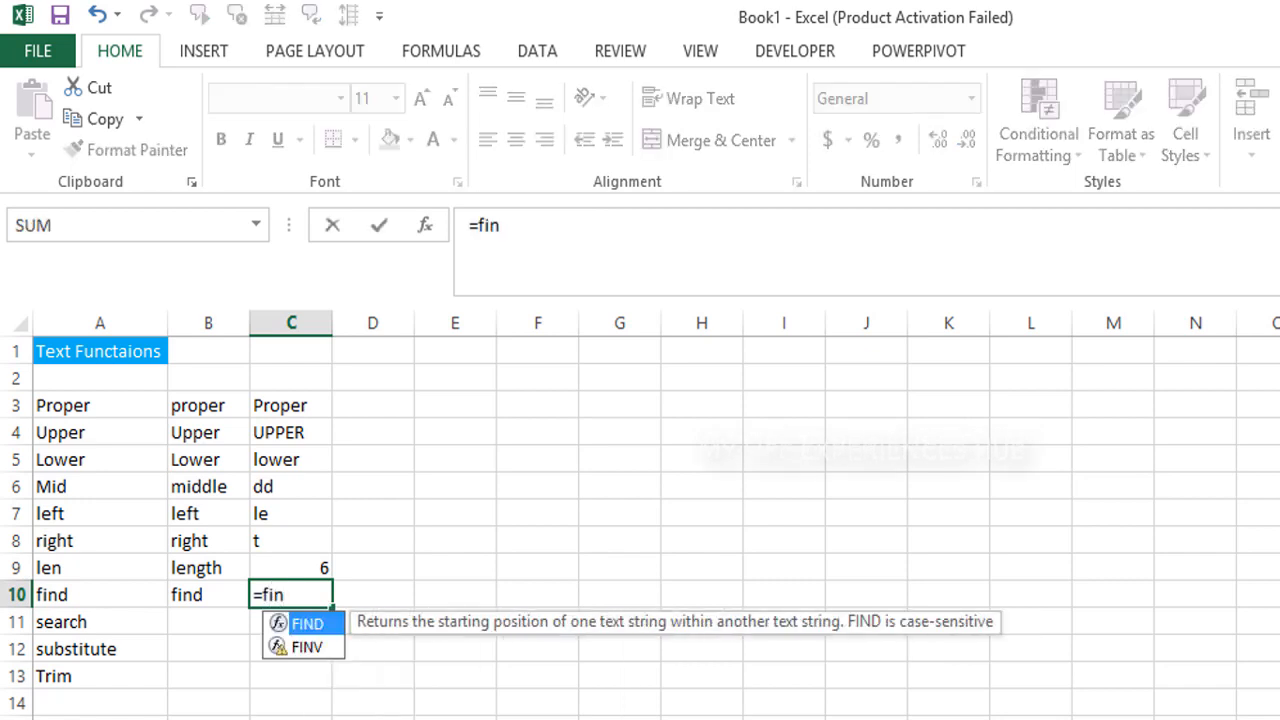
key("Tab")
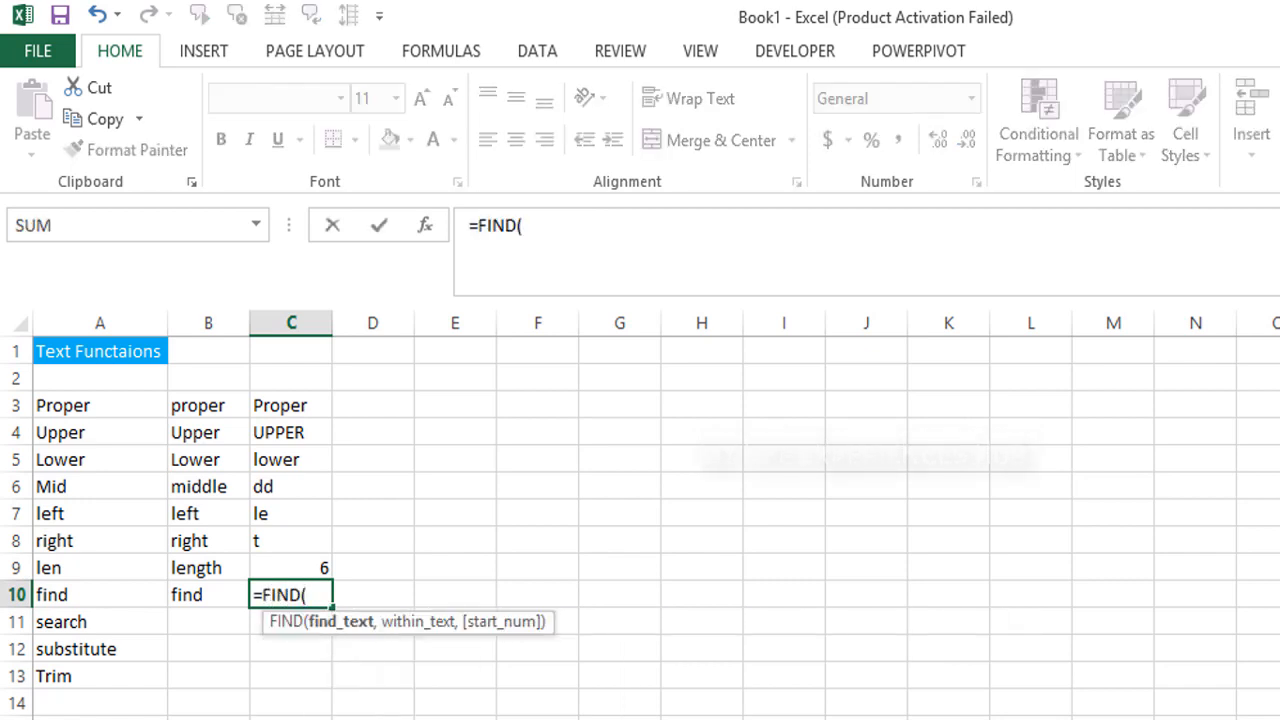
type("\"n\",")
key("Left")
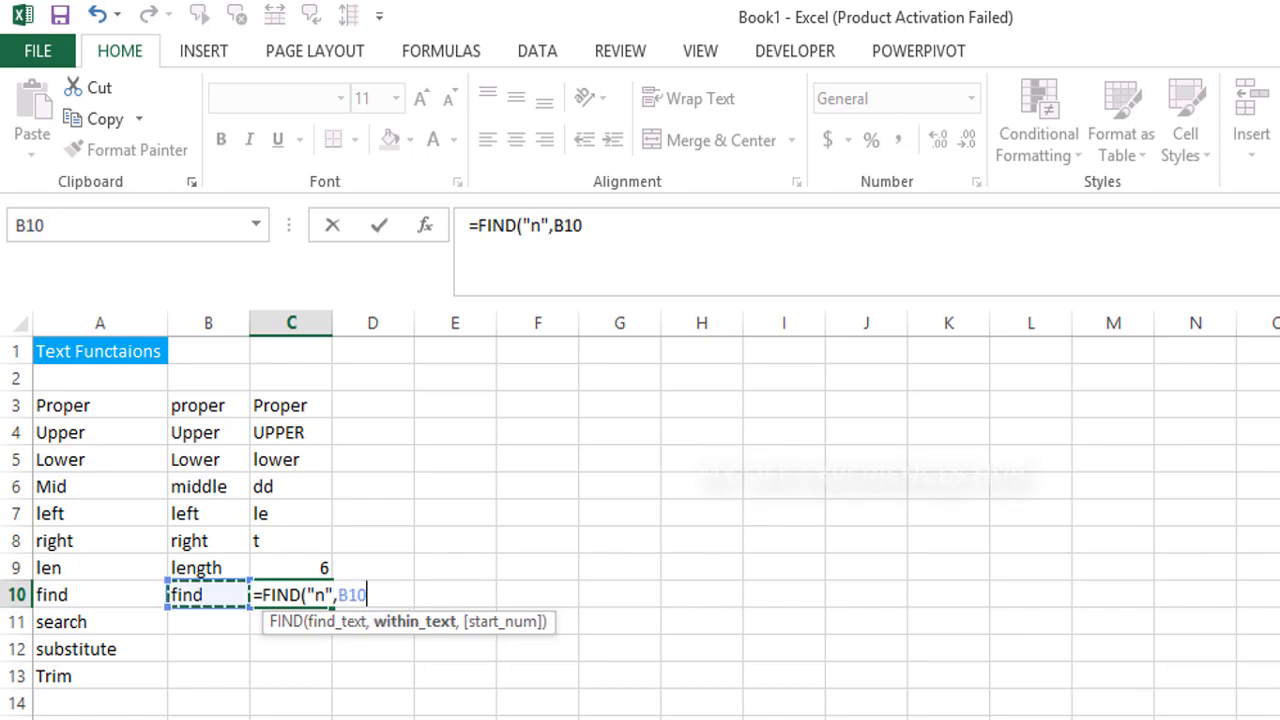
type(")")
key("Return")
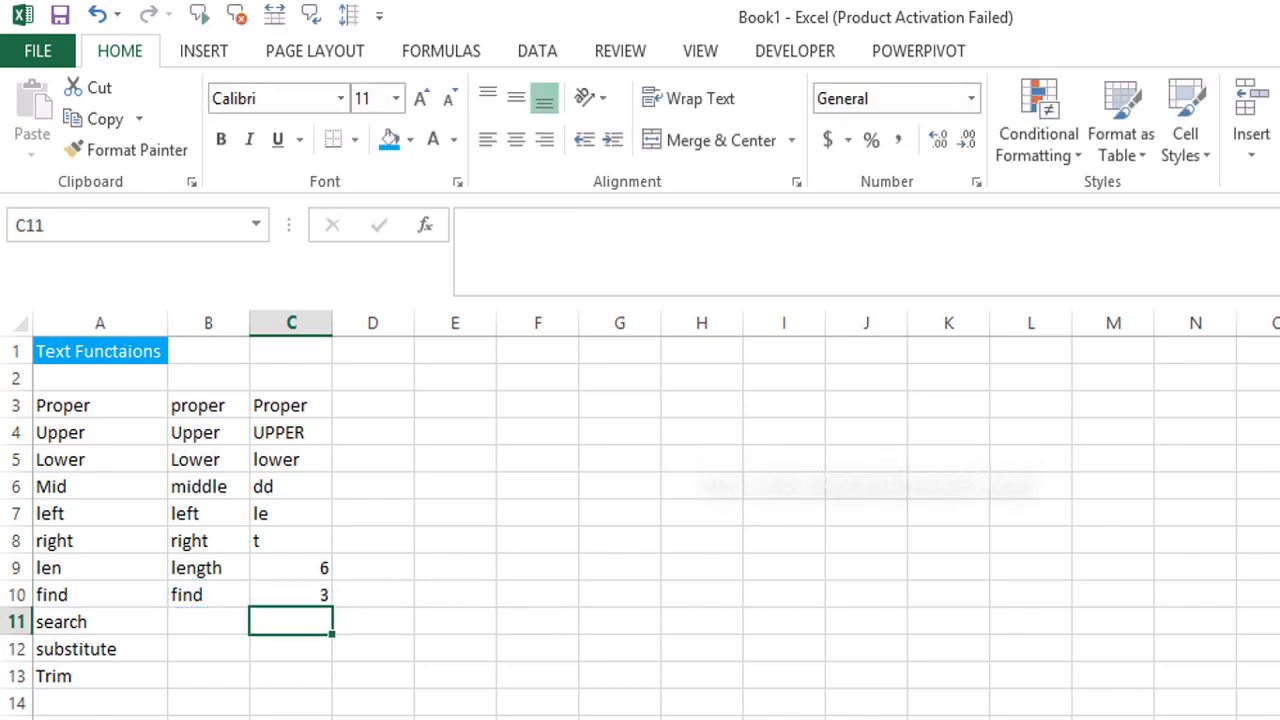
Step: Enter the sample text "search" in cell B11 for the search function
key("Left")
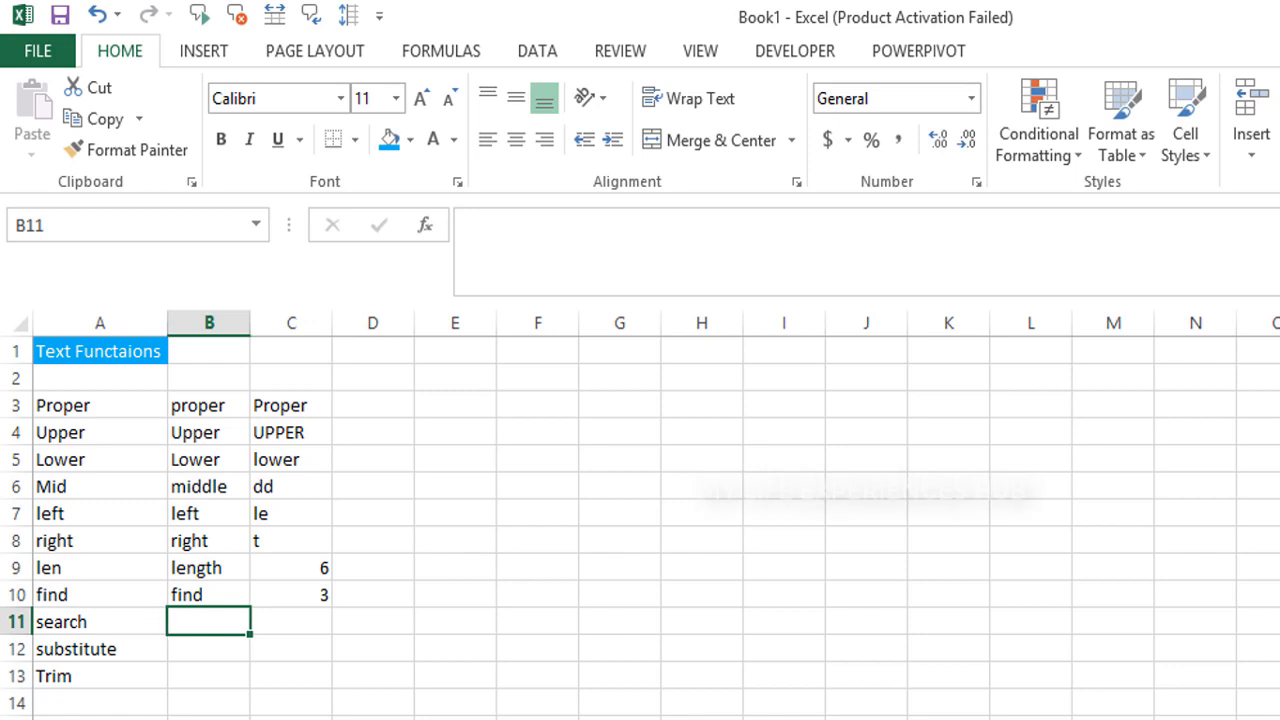
type("search")
key("Tab")
Step: Try the formula =SEARCH("a","b",B11) in cell C11, and clear the cell
key("F2")
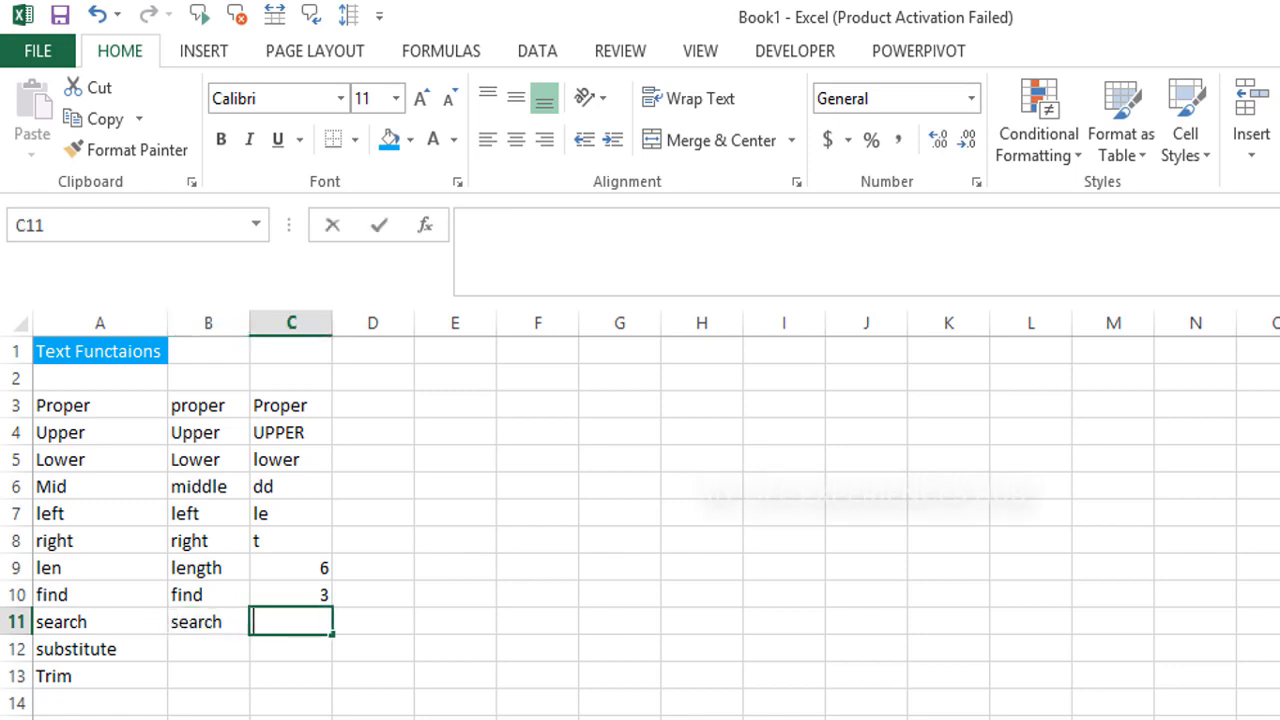
type("=sear")
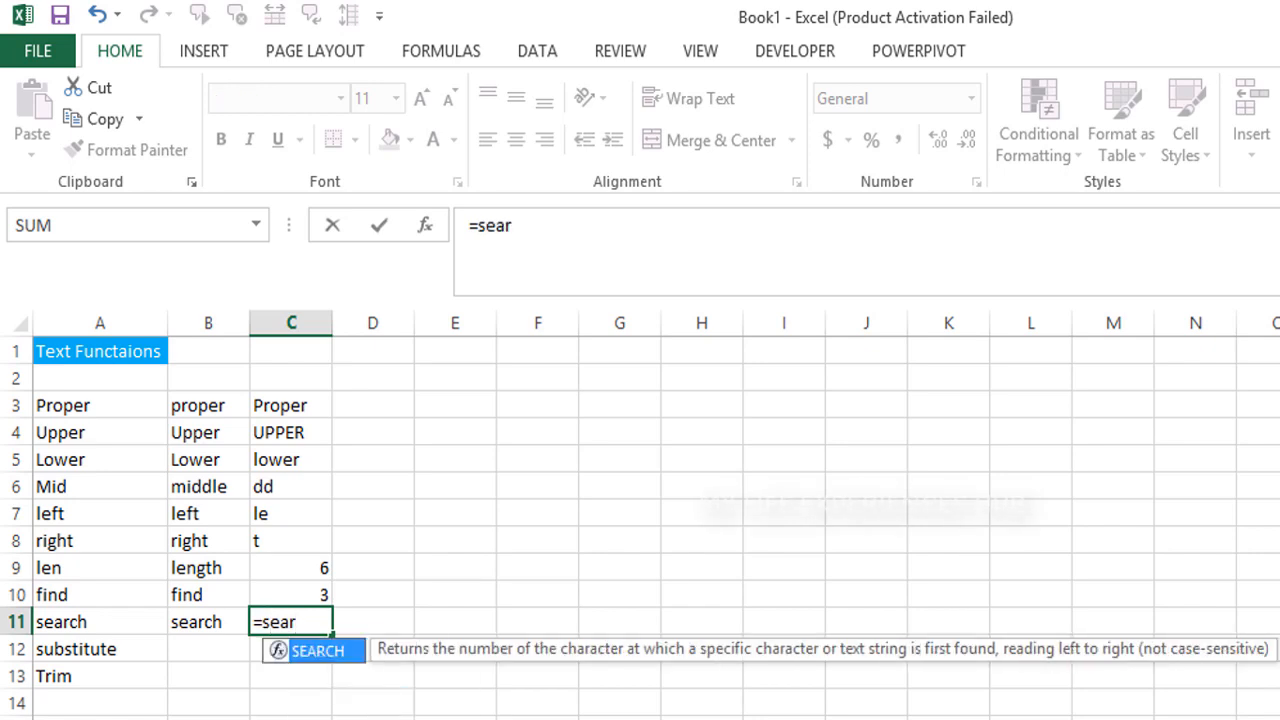
key("Tab")
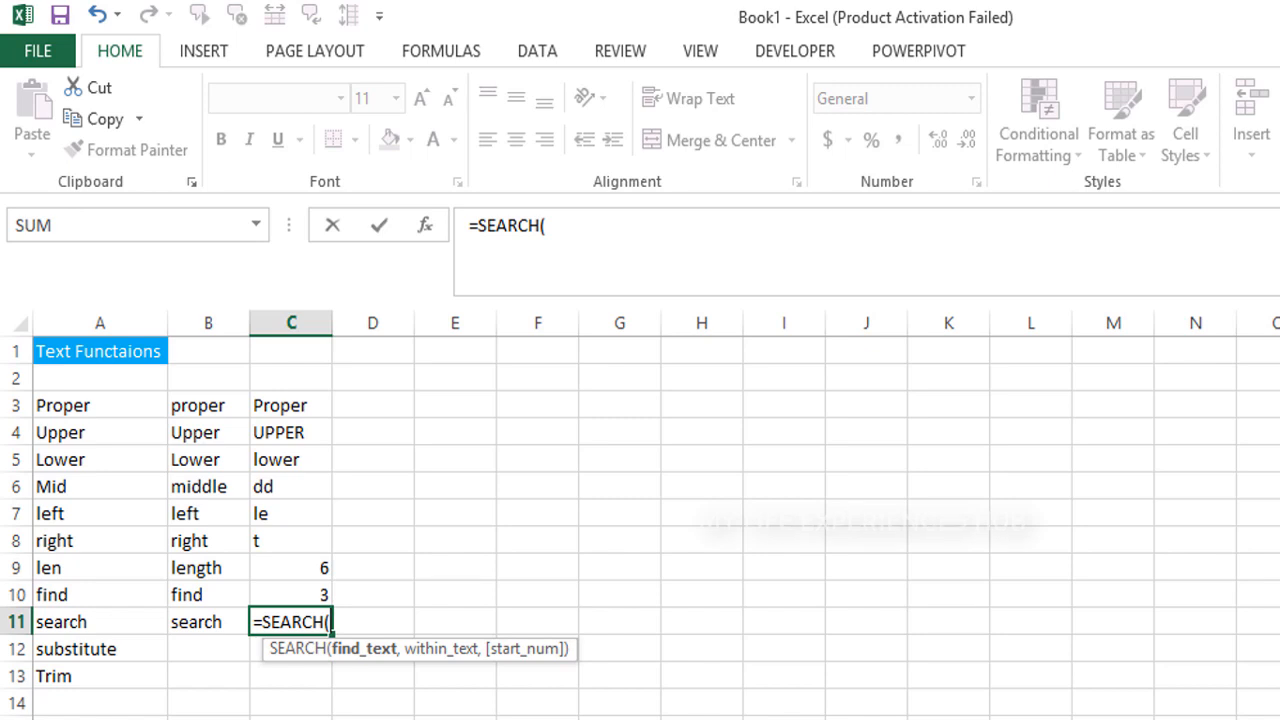
type("\"a\",\"")
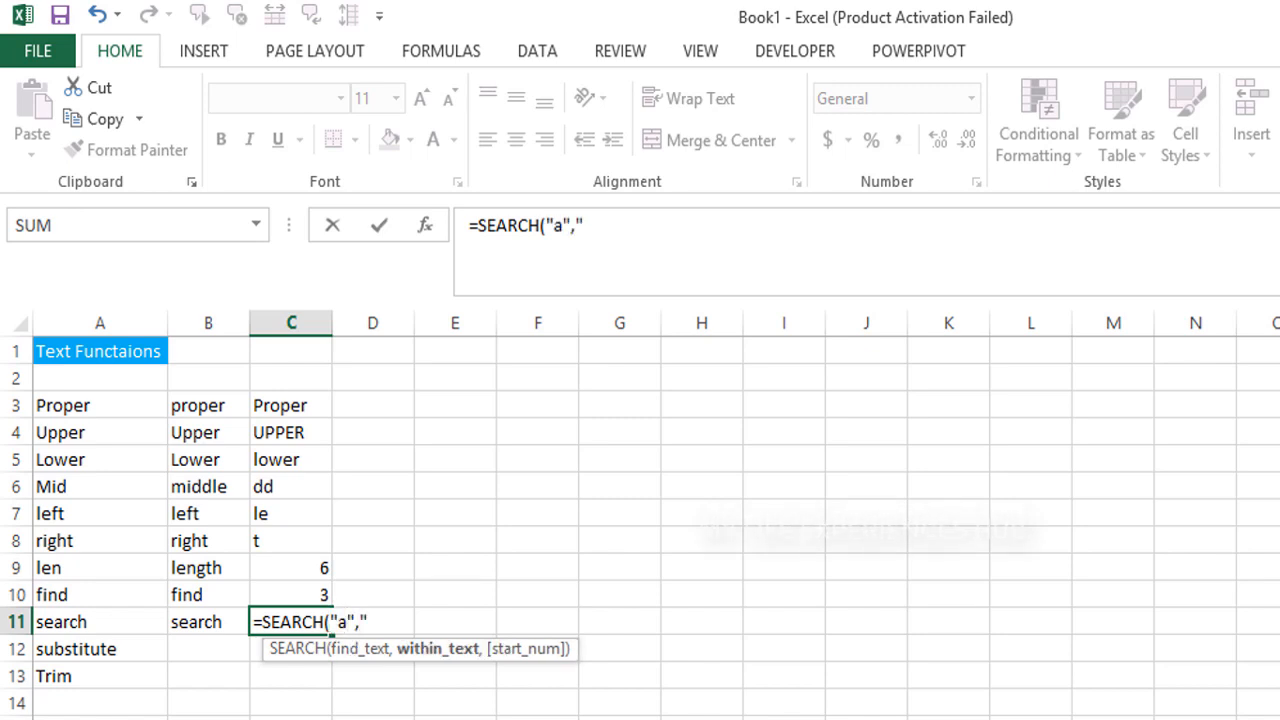
type("b\",")
key("Left")
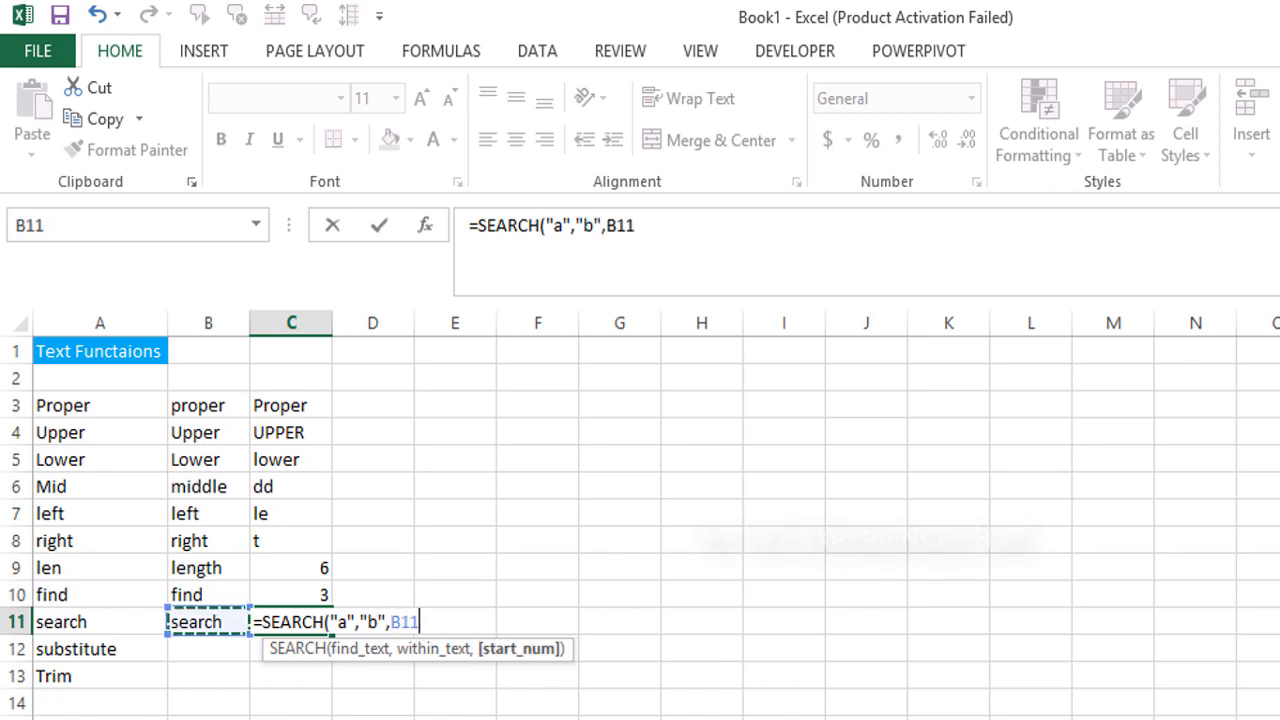
type(")")
key("Return")
key("Return")
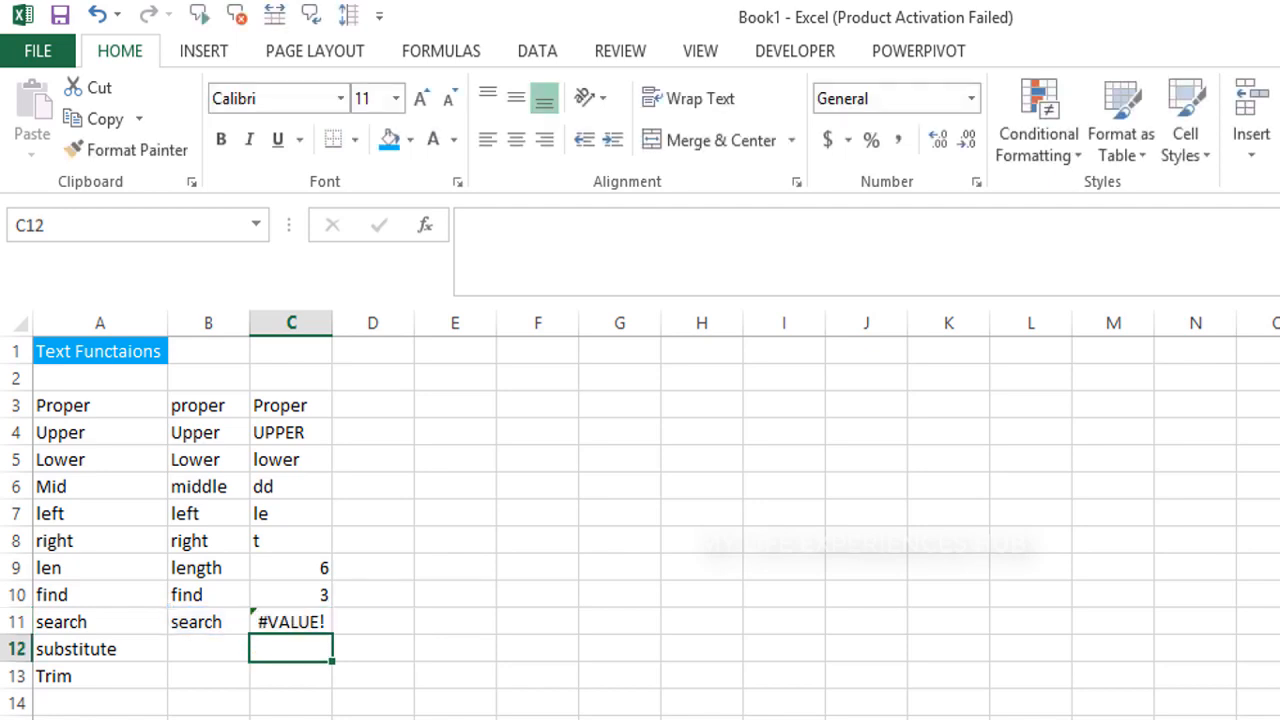
left_click(291, 621)
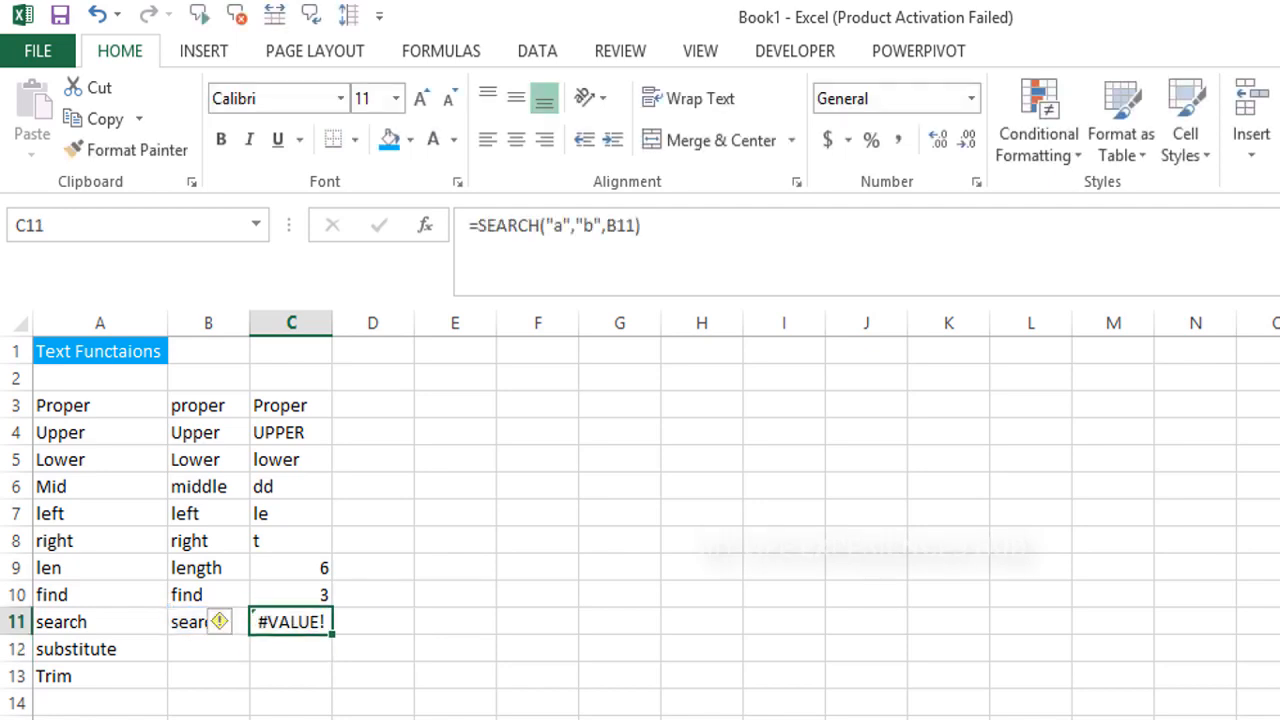
key("Delete")
Step: Enter the formula =SEARCH("a",B11) in cell C11 to locate the letter a in the sample text
type("=")
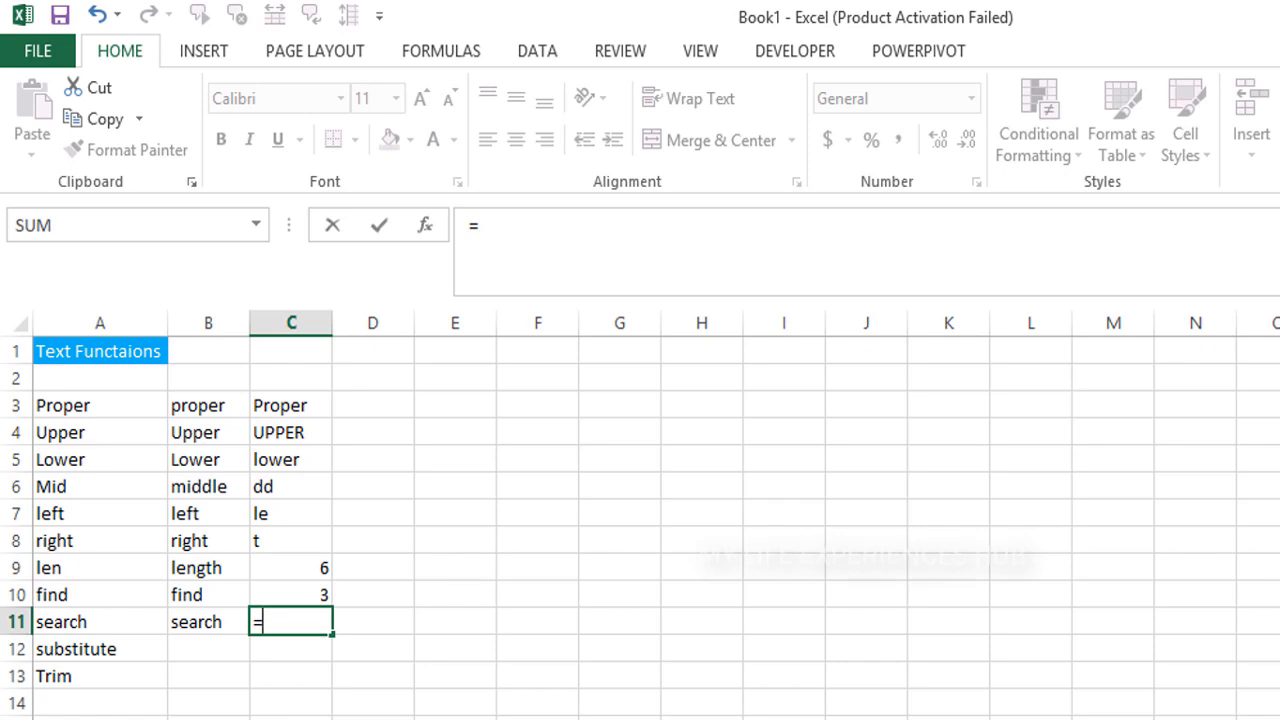
type("se")
key("Tab")
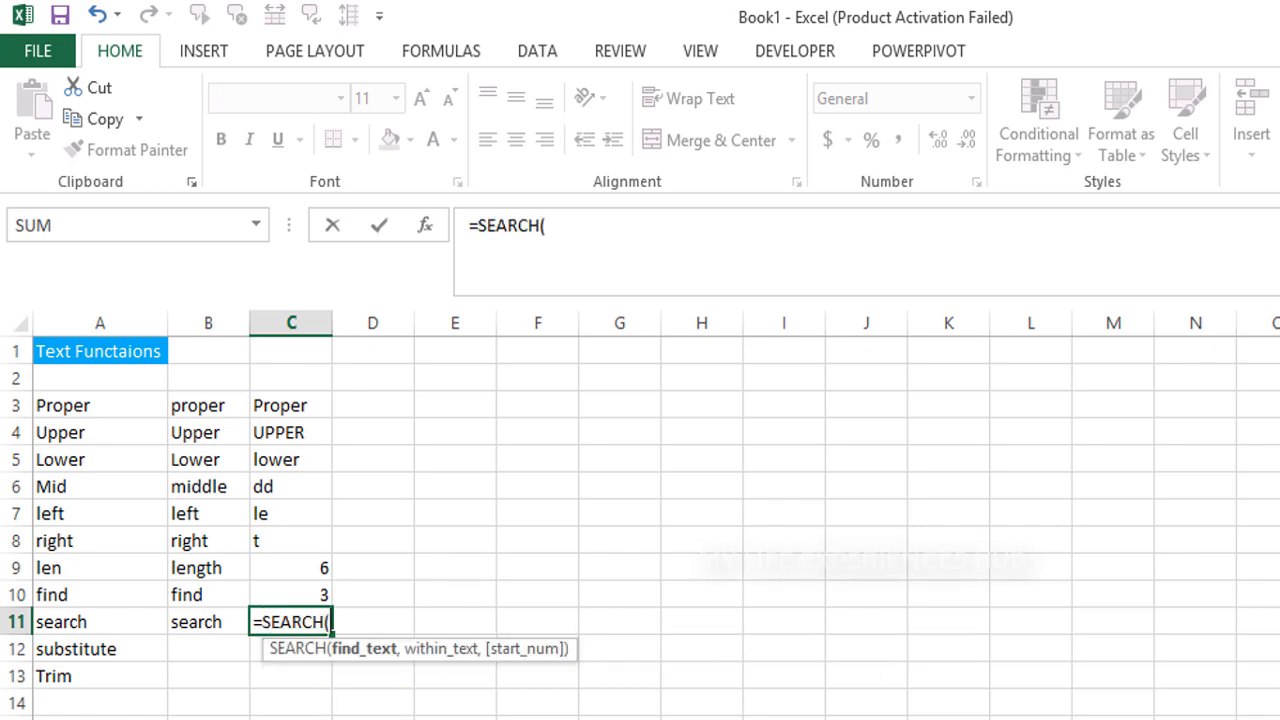
type("\"")
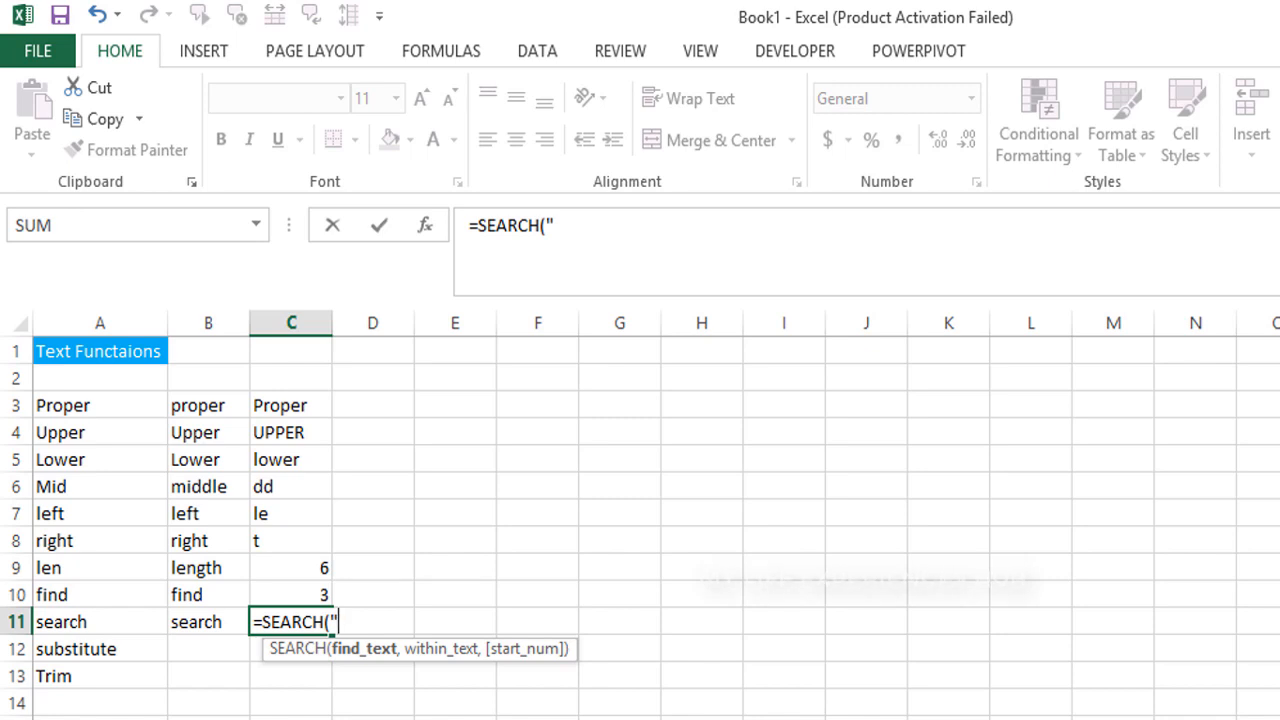
type("a\",")
left_click(208, 621)
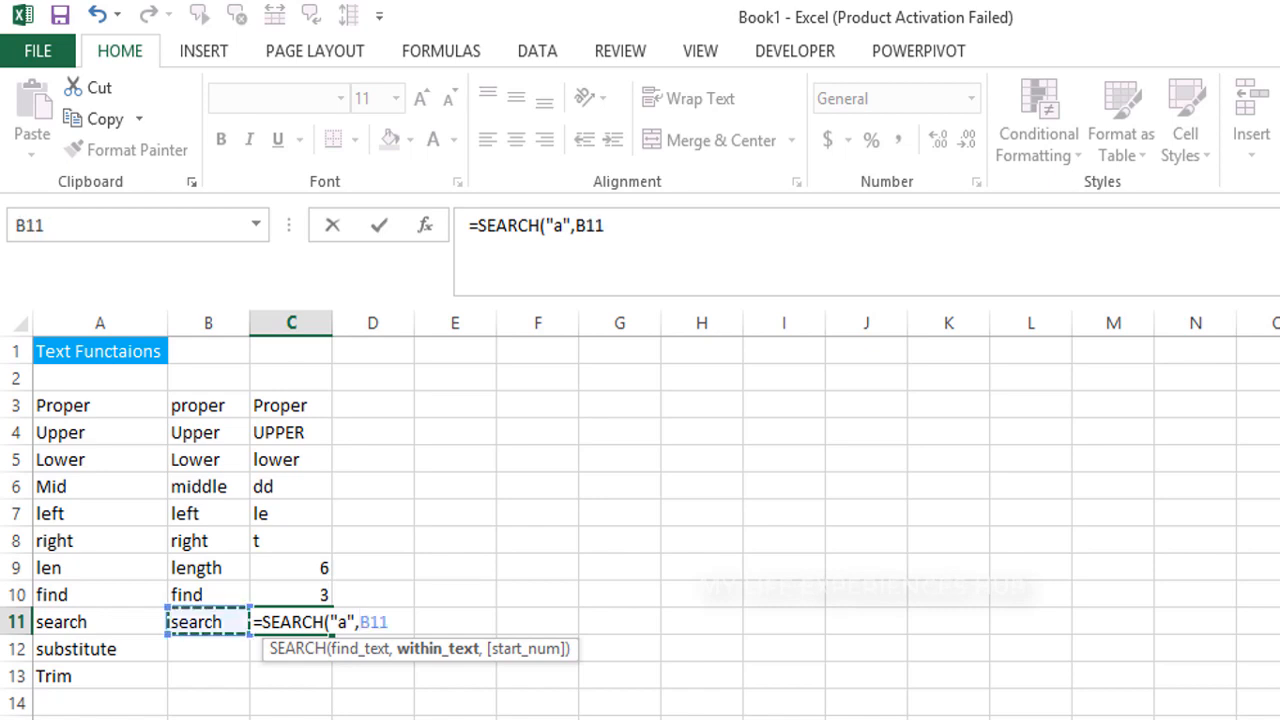
type(")")
key("Return")
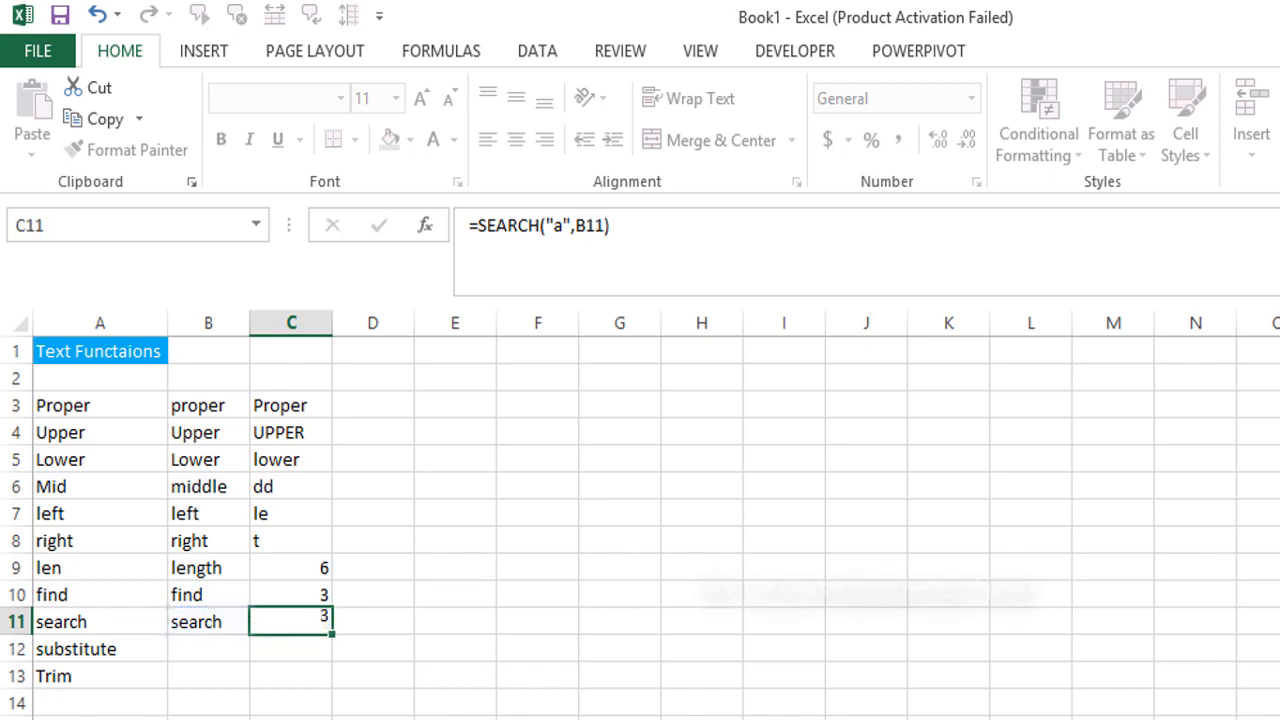
Step: Change the text looked for in the SEARCH formula in cell C11 to "h"
left_click(291, 621)
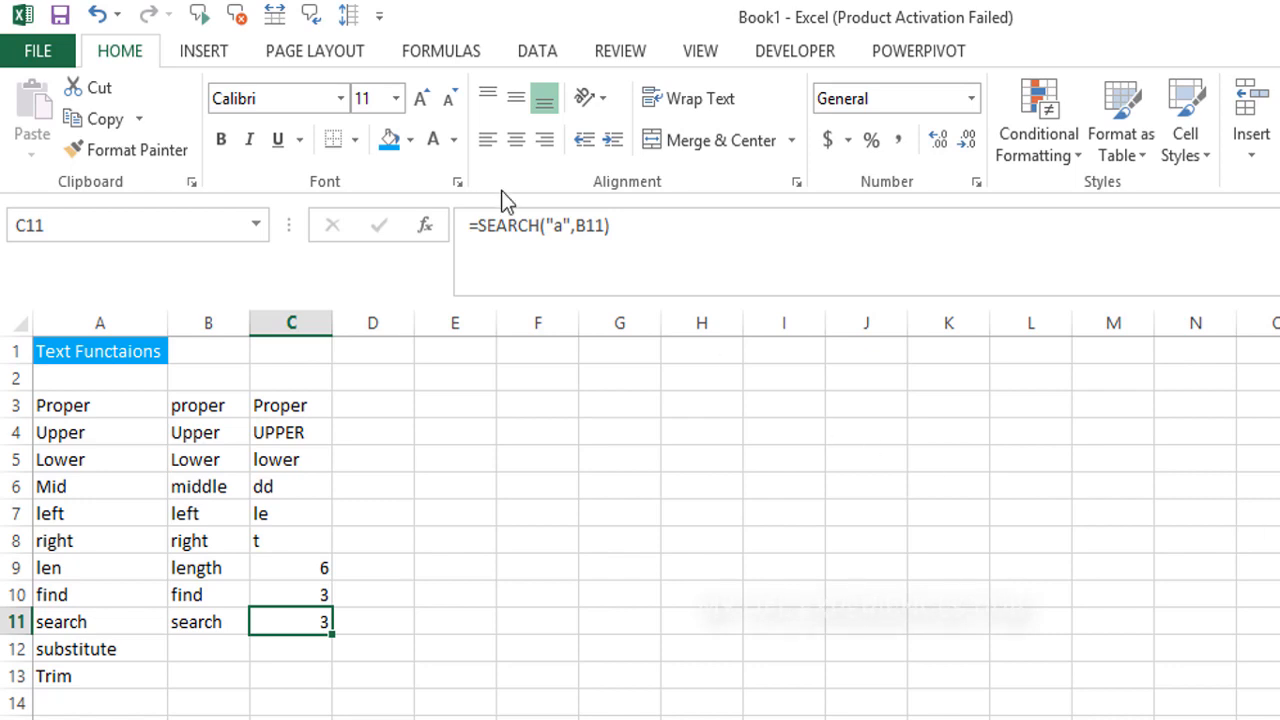
left_click(563, 230)
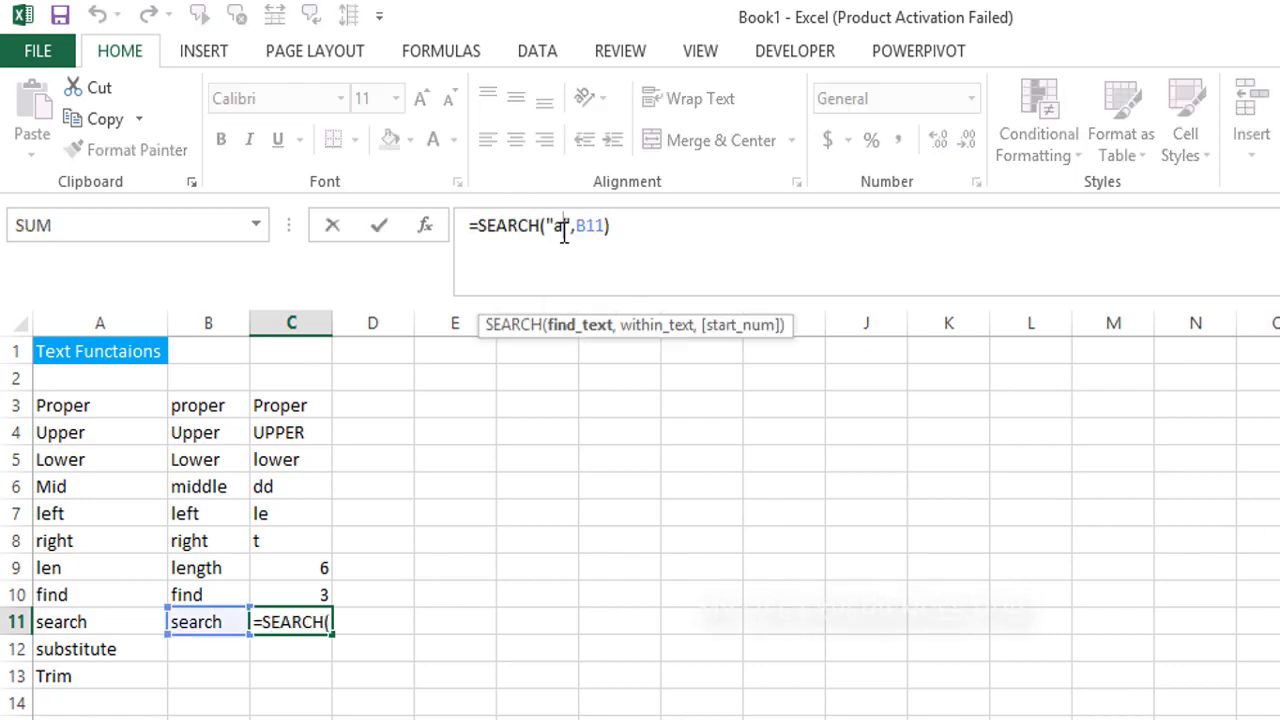
key("BackSpace")
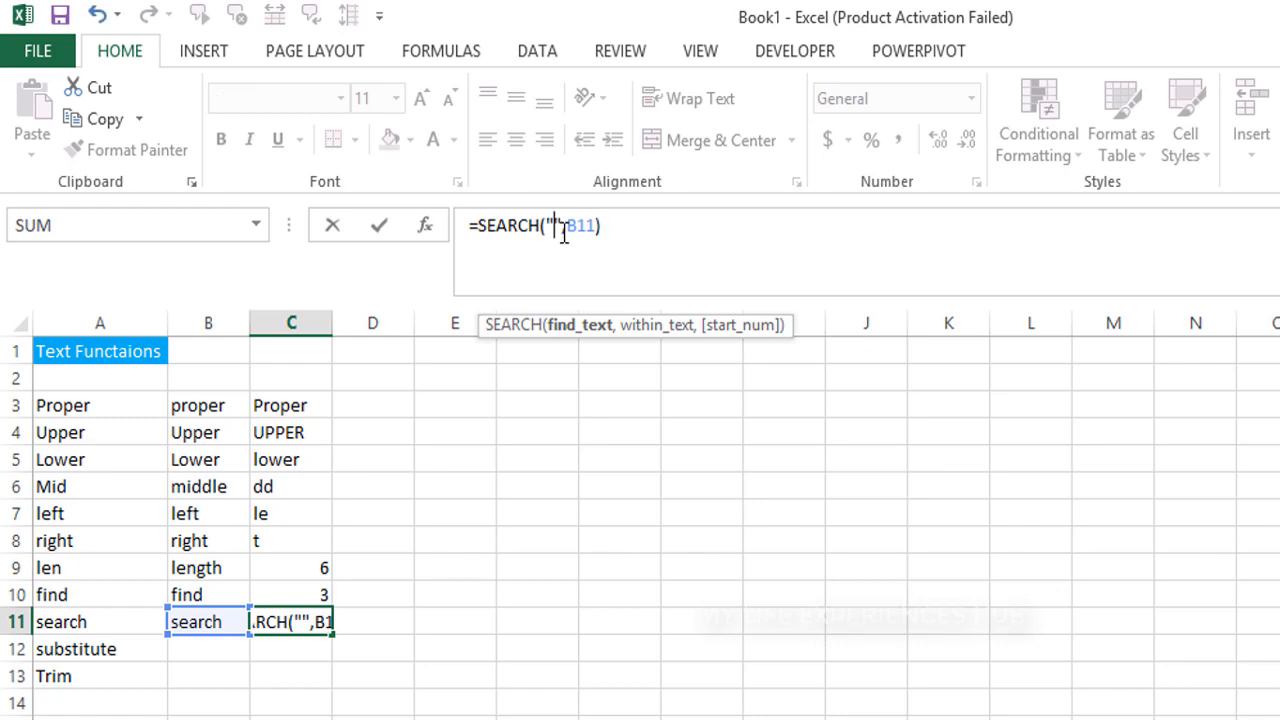
type("h")
key("Return")
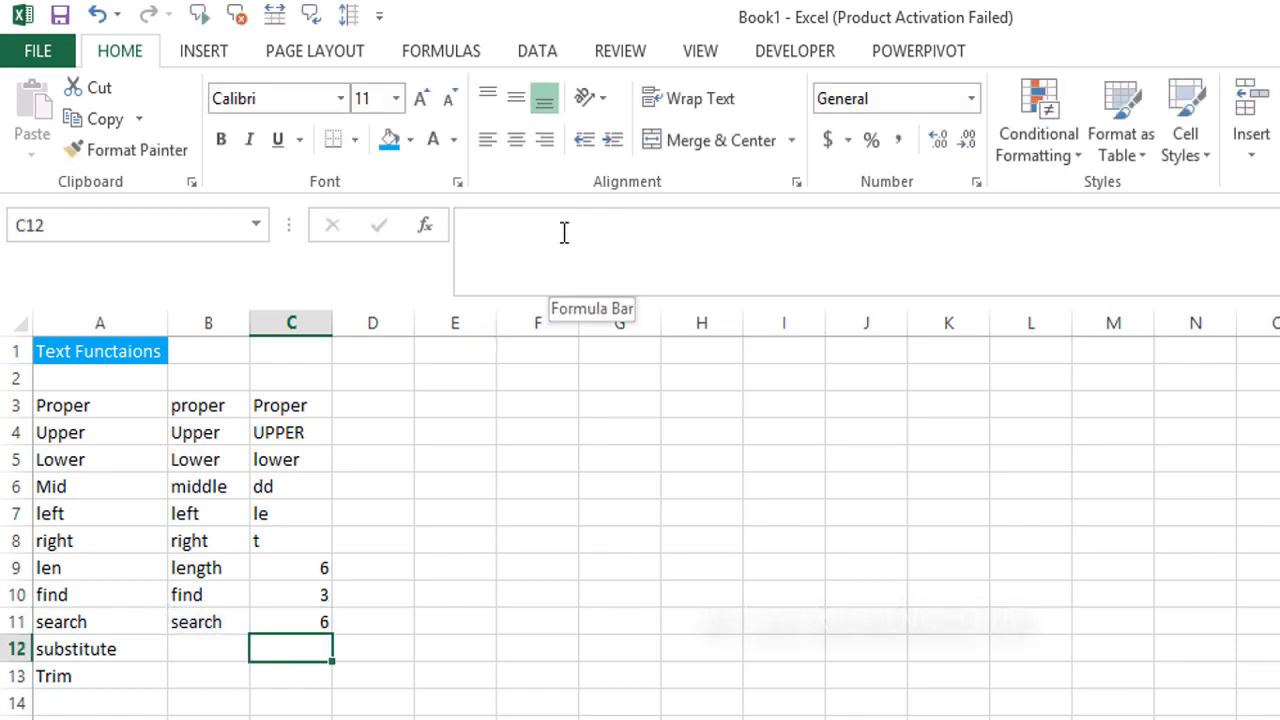
Step: Insert a row above the substitute row and enter "Replace" in cells A12 and B12
key("Left")
key("Left")
key("shift+space")
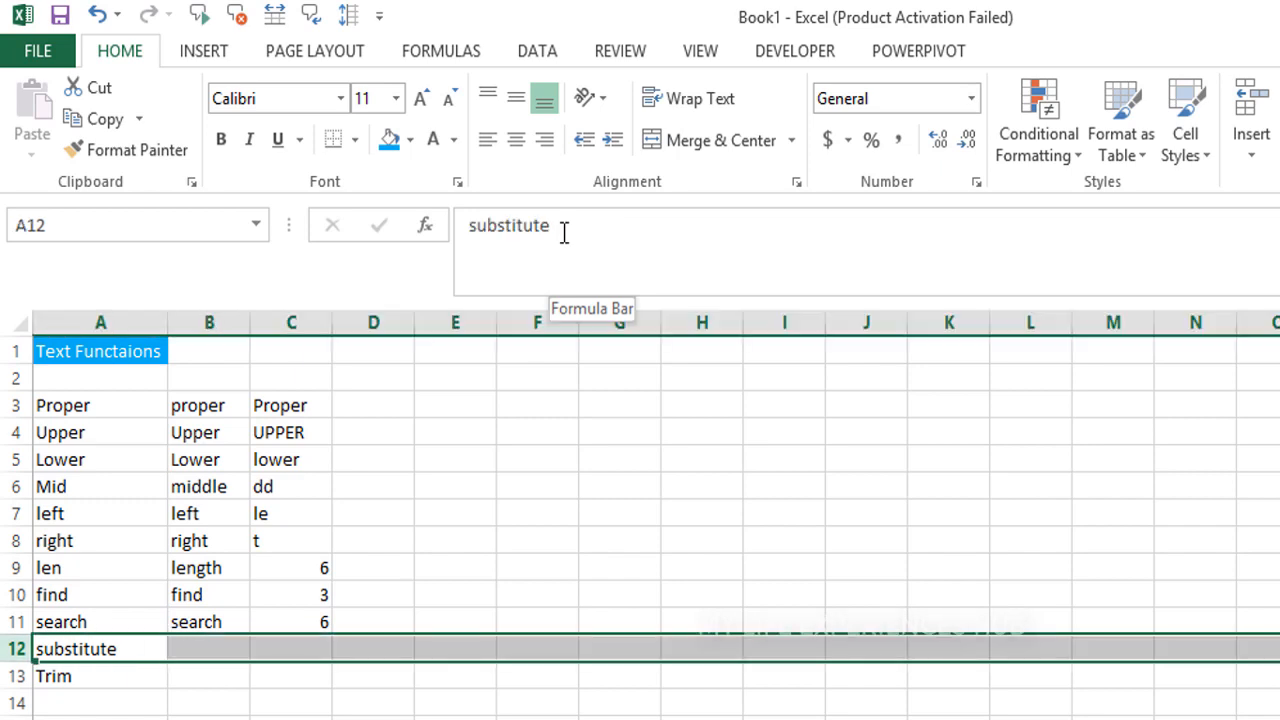
key("ctrl+shift+equal")
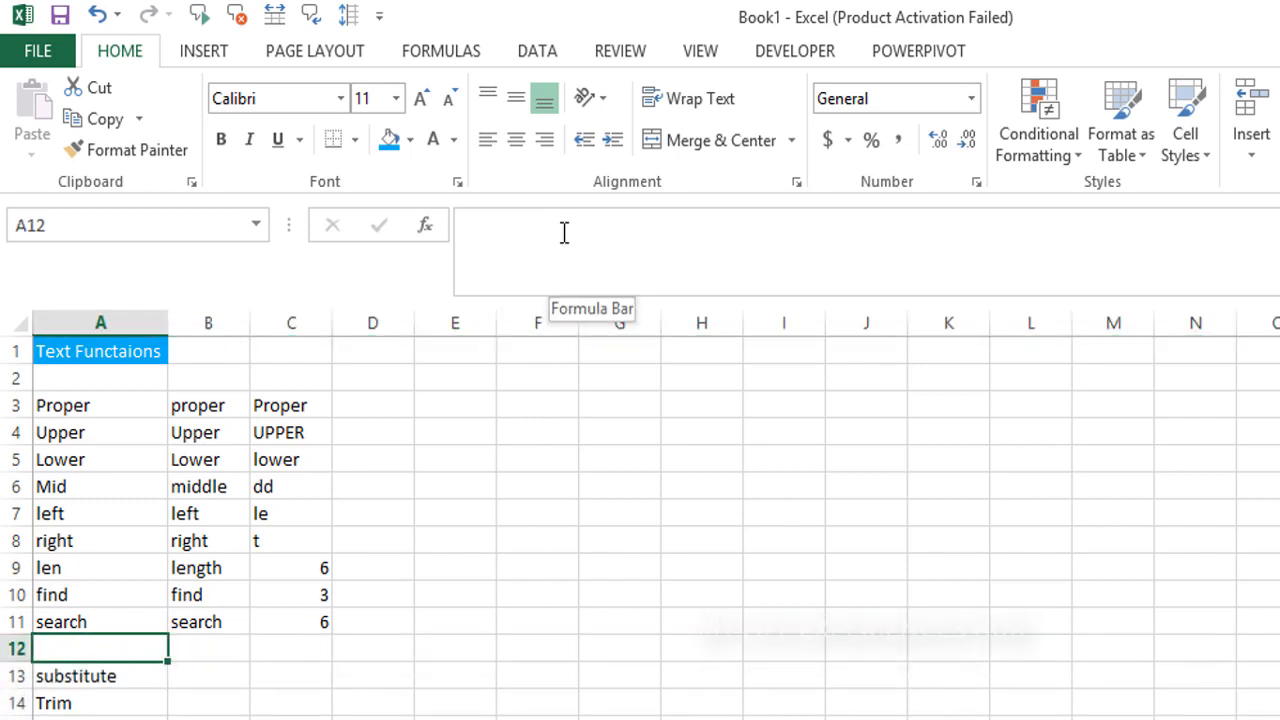
type("Repla")
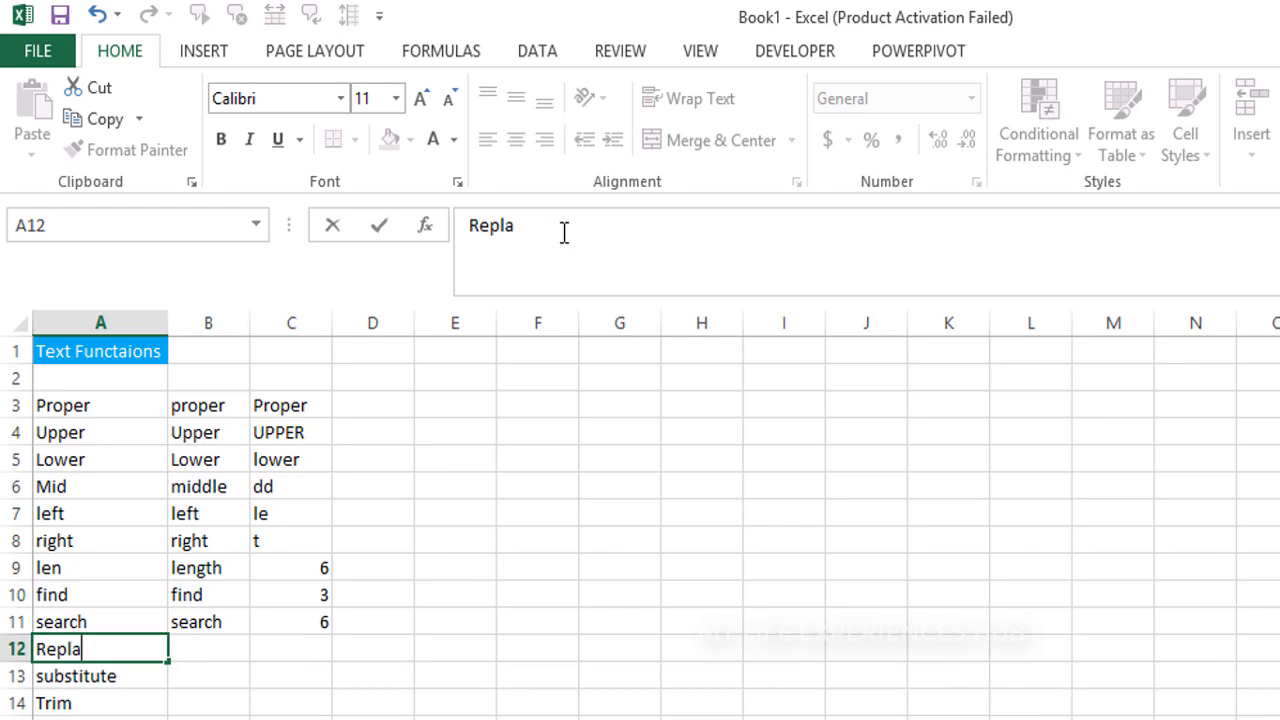
type("ce")
key("Tab")
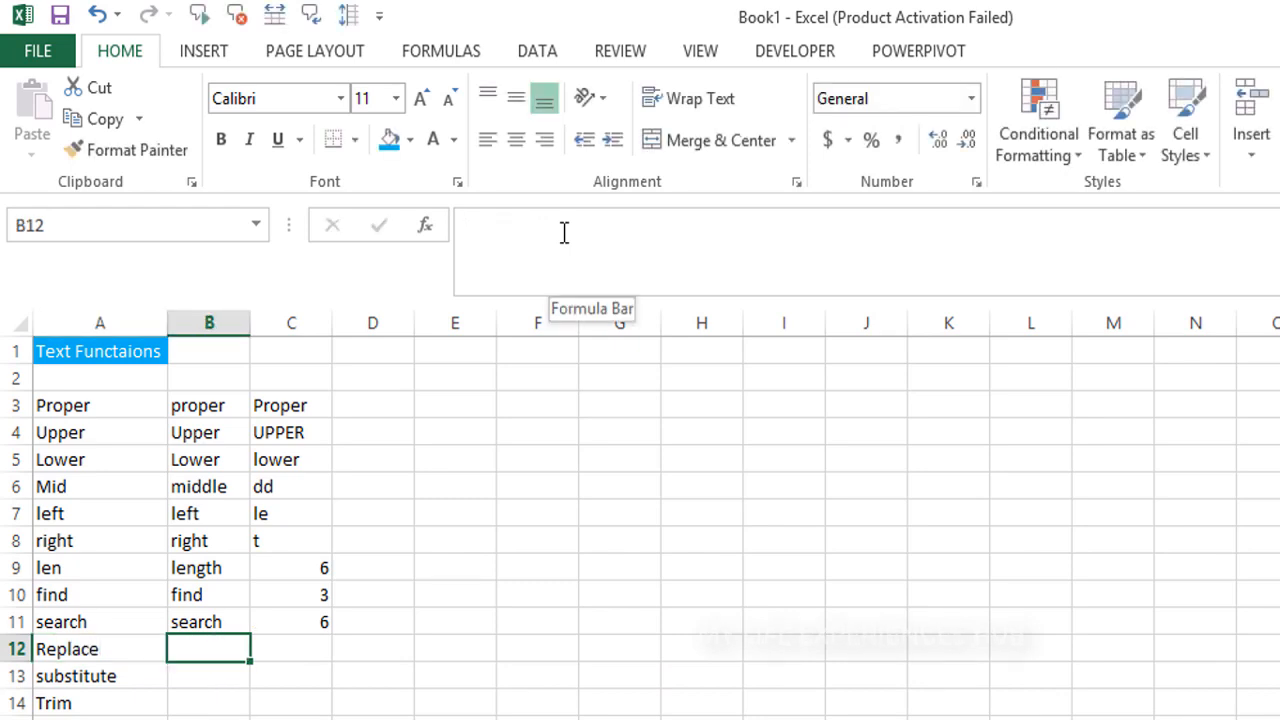
key("ctrl+r")
key("Tab")
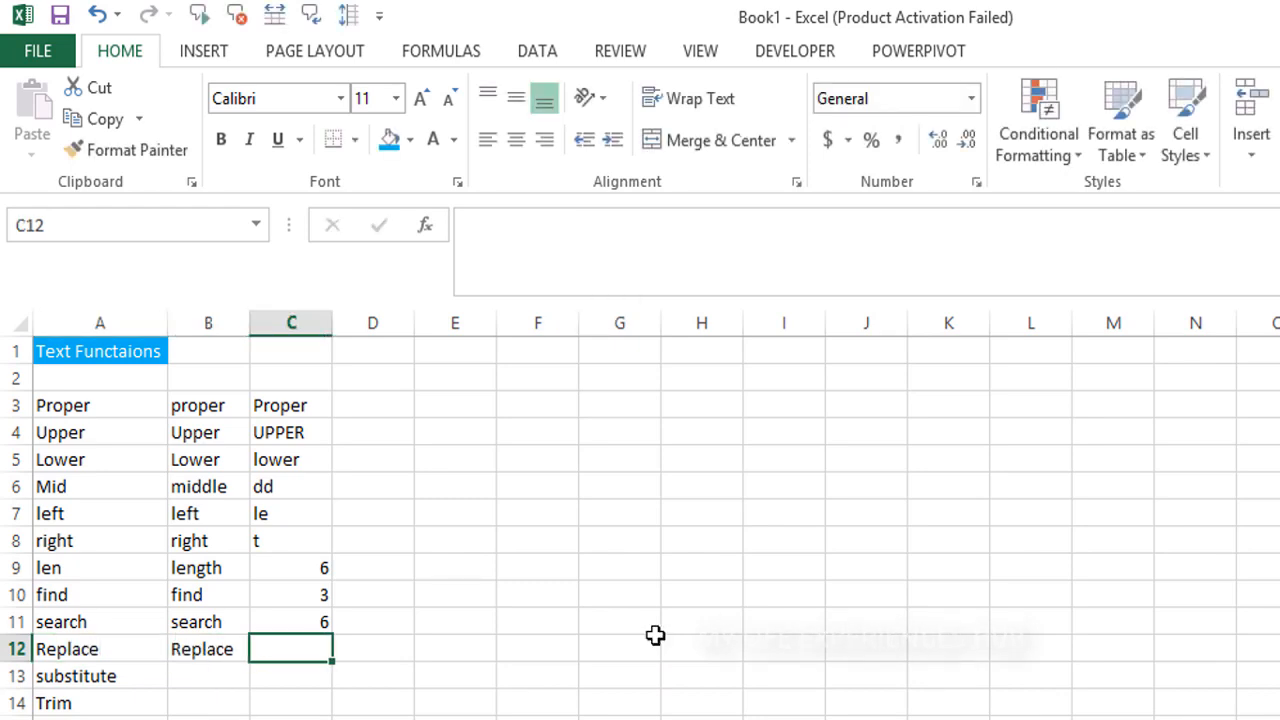
Step: Enter the formula =REPLACE(B12,3,2,"zz") in cell C12 to swap two characters of the sample text
type("=rep")
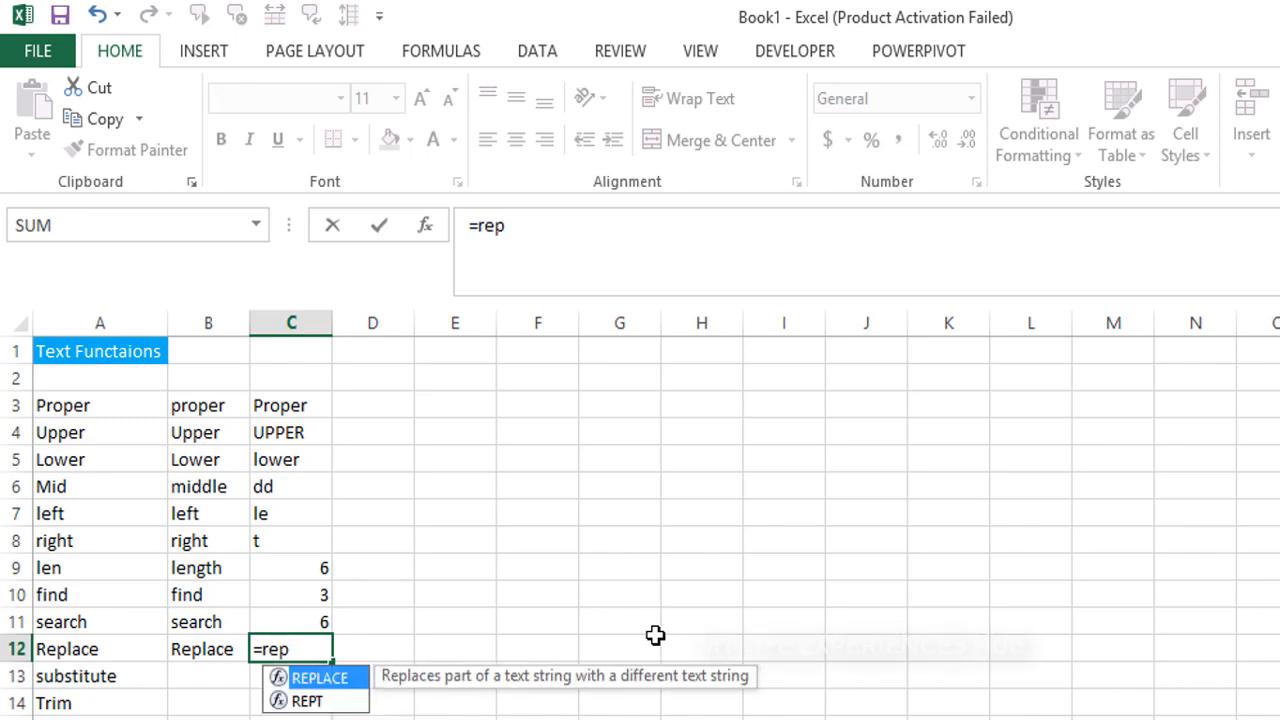
key("Tab")
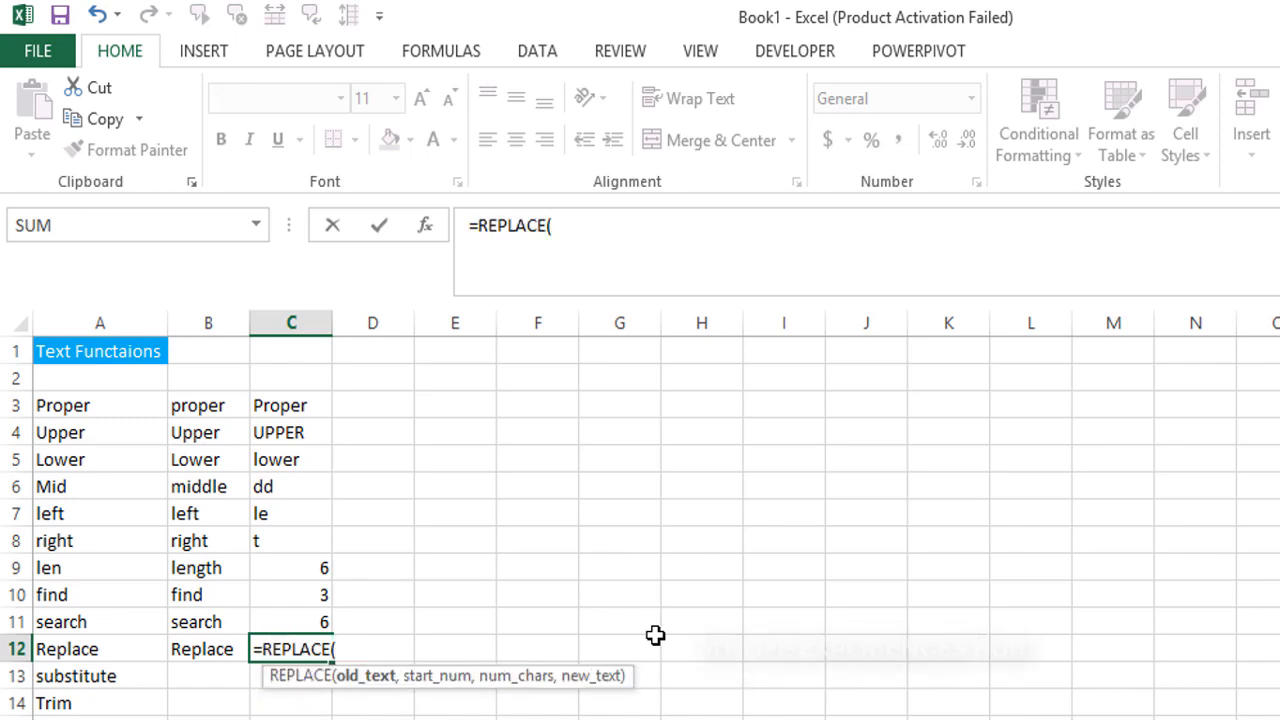
key("Left")
type(",")
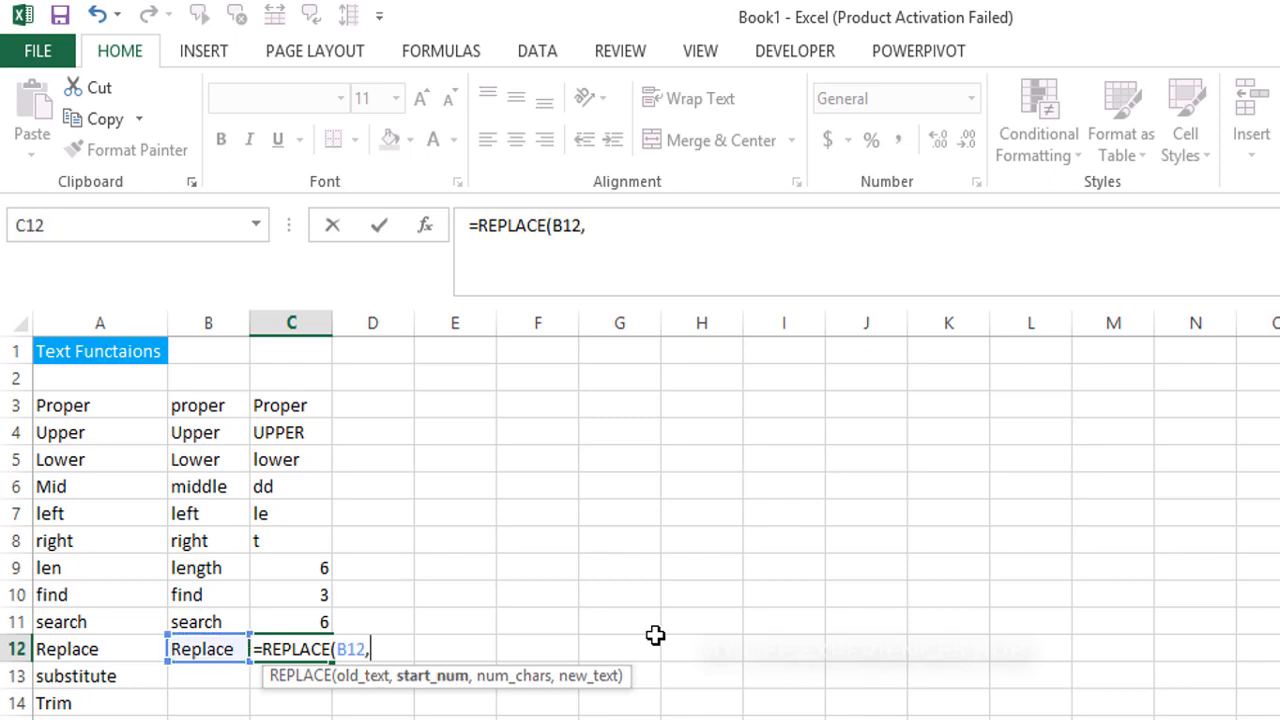
type("3,")
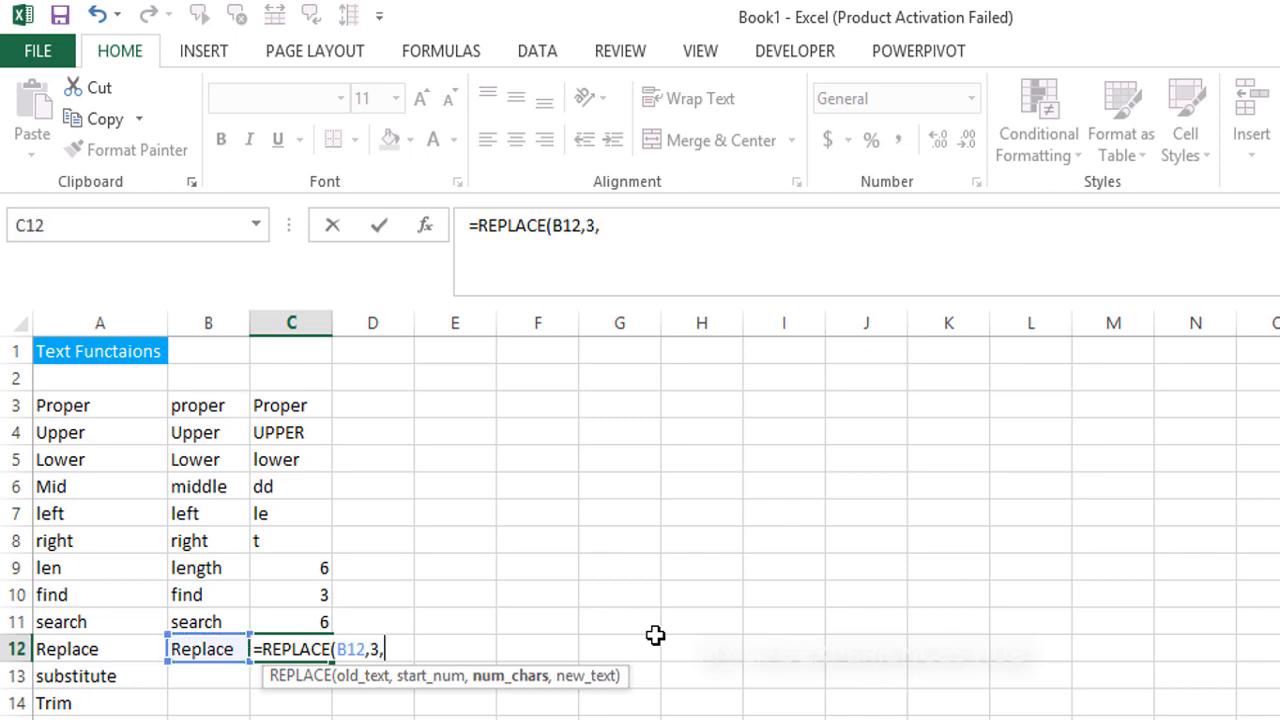
type("2")
type(",\"")
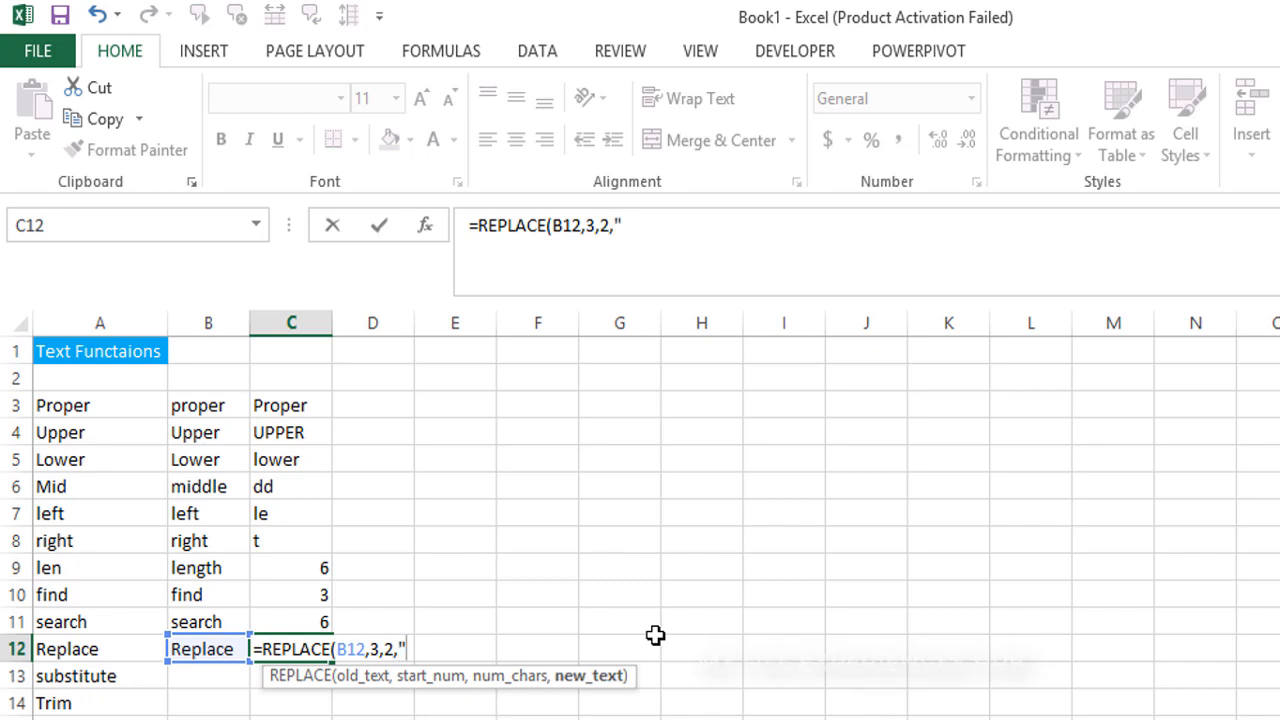
type("aaa")
key("BackSpace")
key("BackSpace")
key("BackSpace")
type("zz\")")
key("Return")
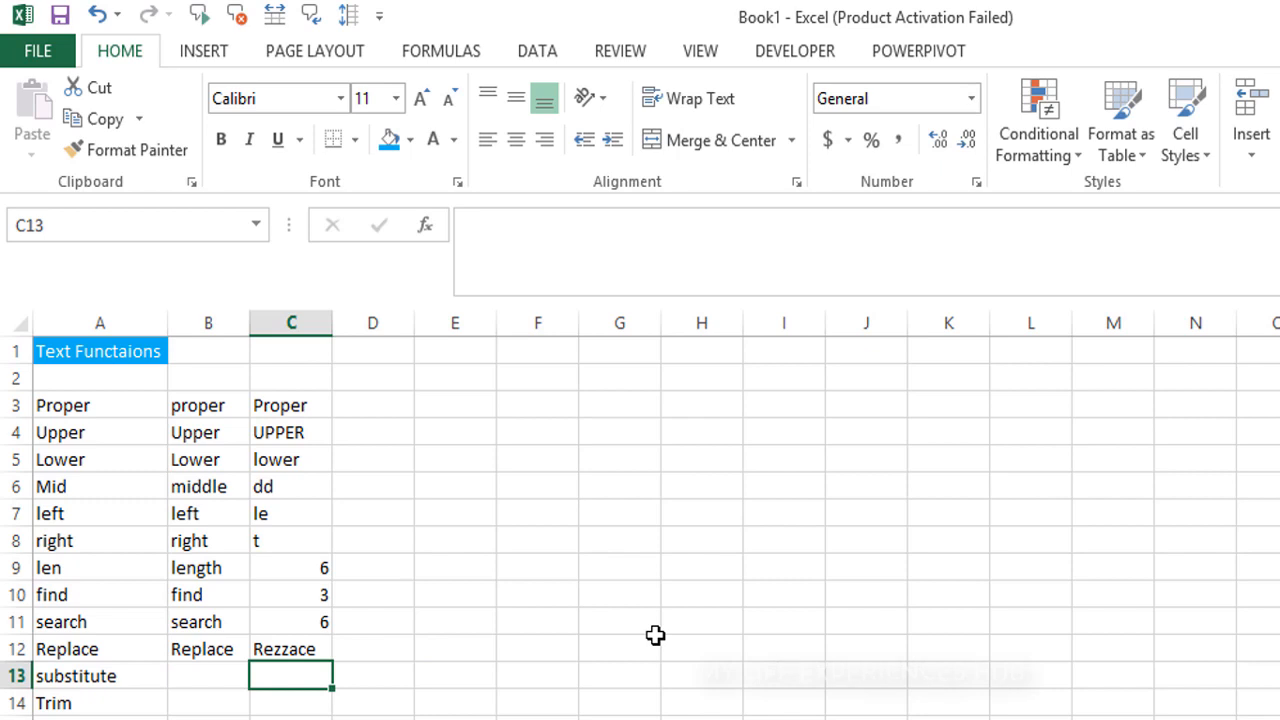
Step: Copy the label "substitute" from cell A13 into cell B13 as the sample text
key("Left")
key("ctrl+r")
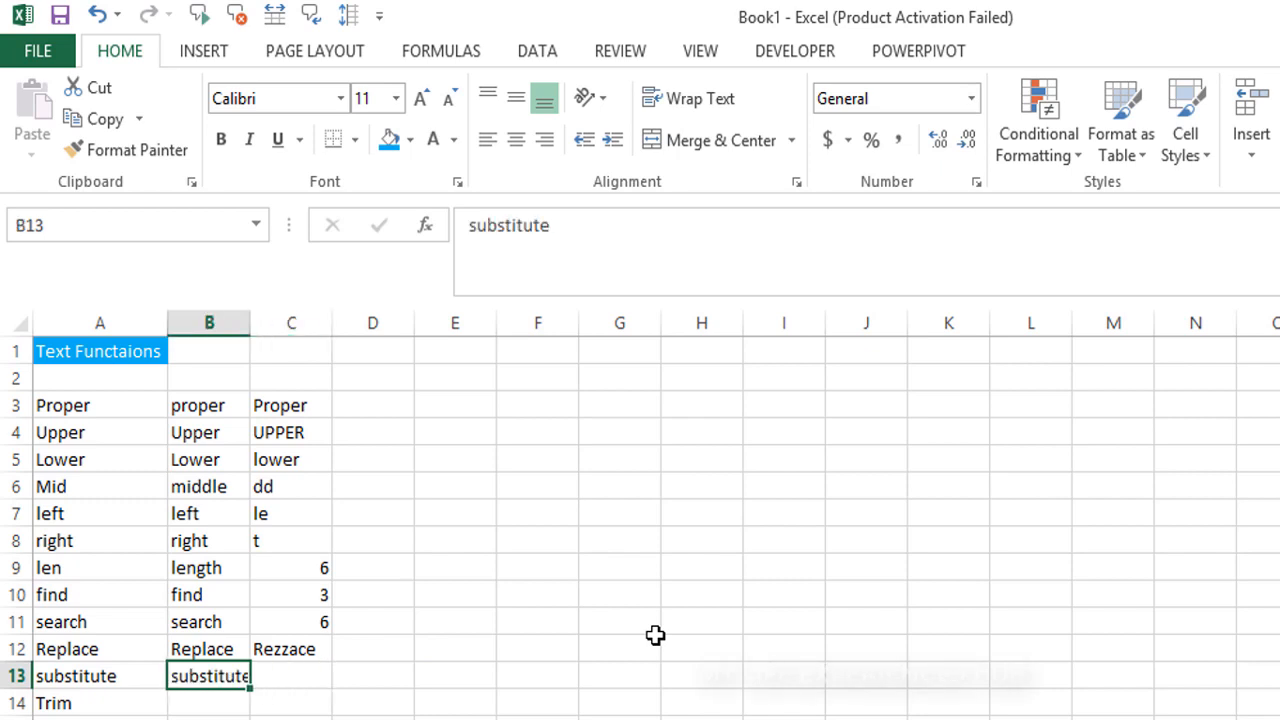
key("Right")
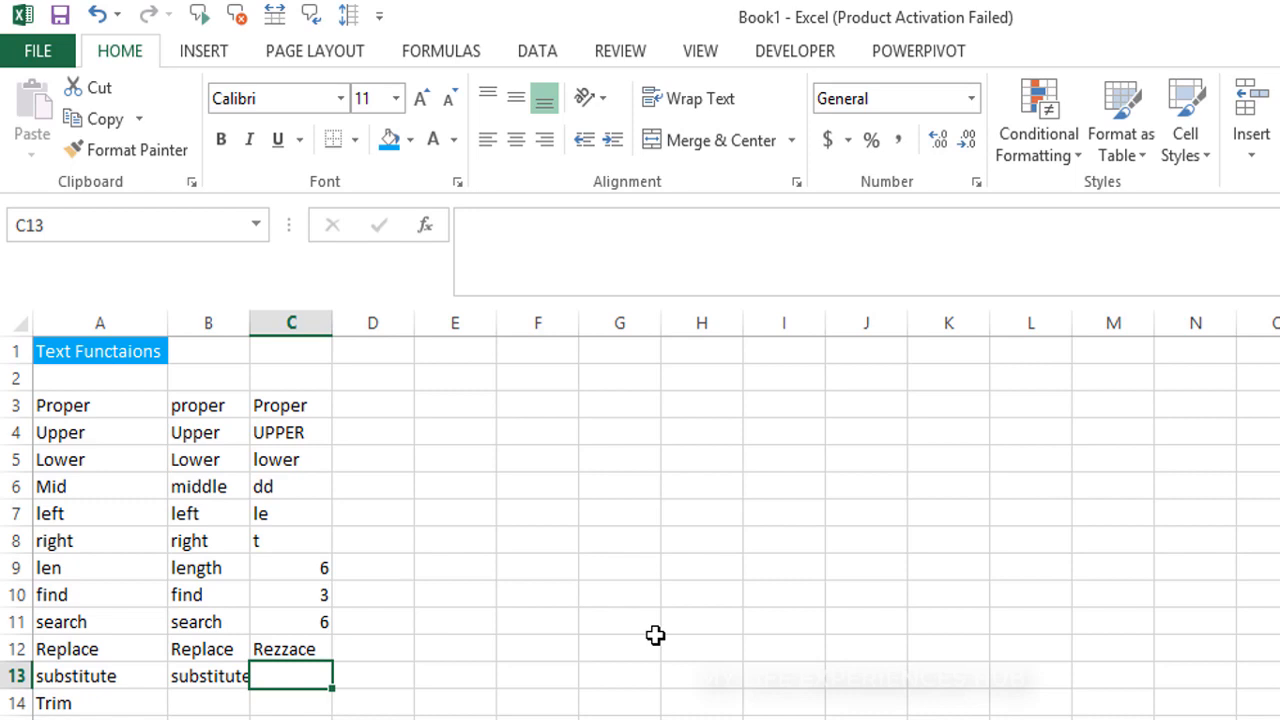
Step: Enter the formula =SUBSTITUTE(B13,"b","z") in cell C13 to exchange the letter b for z
type("=sub")
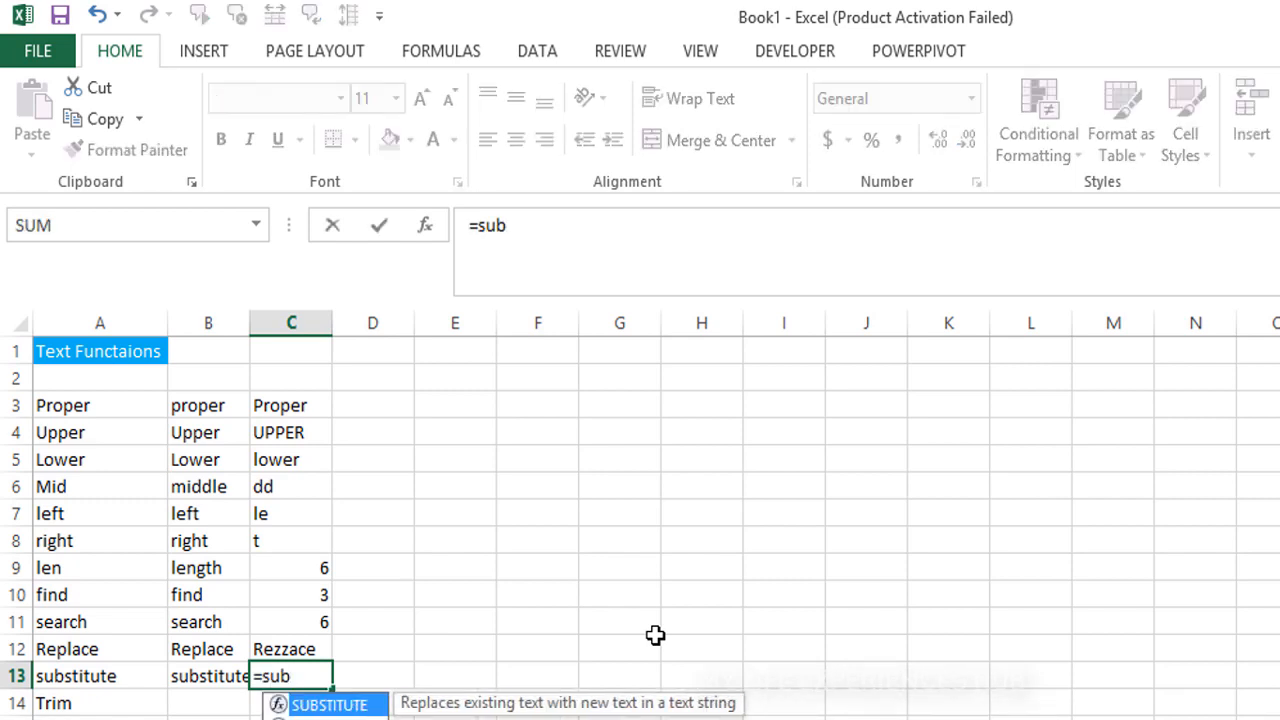
key("Tab")
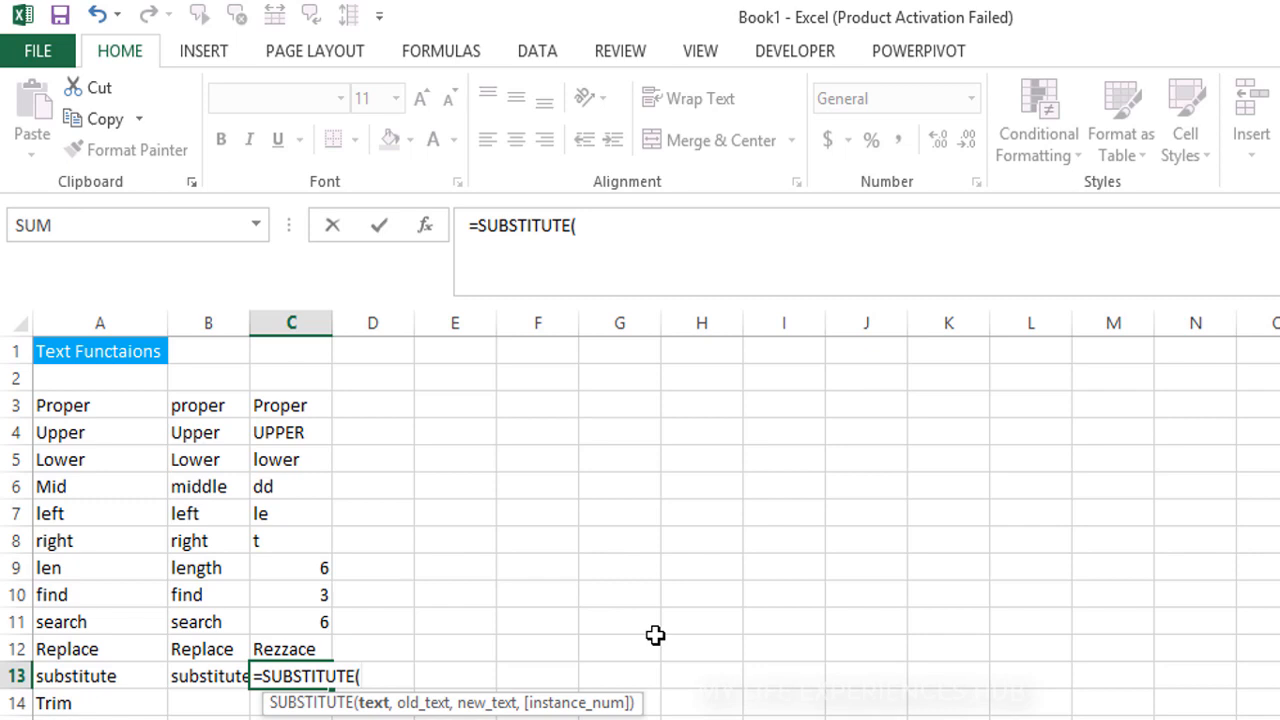
type("\"b\"")
key("BackSpace")
key("BackSpace")
key("BackSpace")
key("Left")
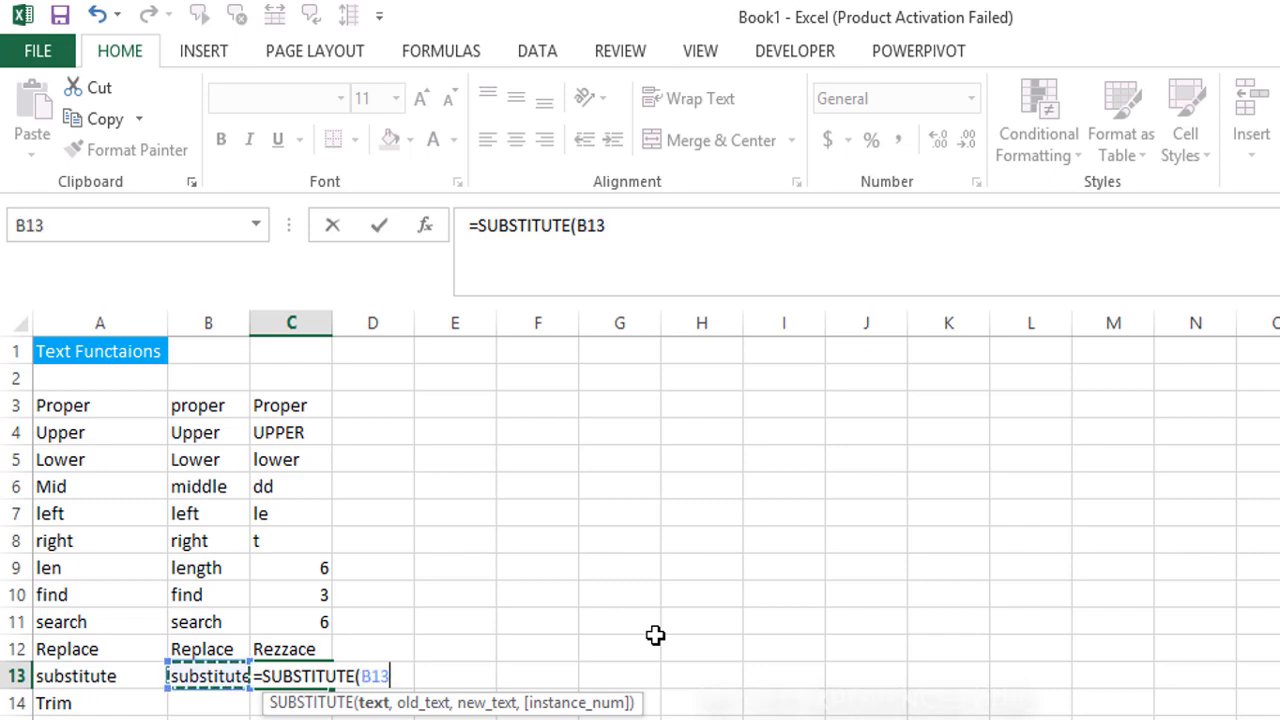
type(",\"")
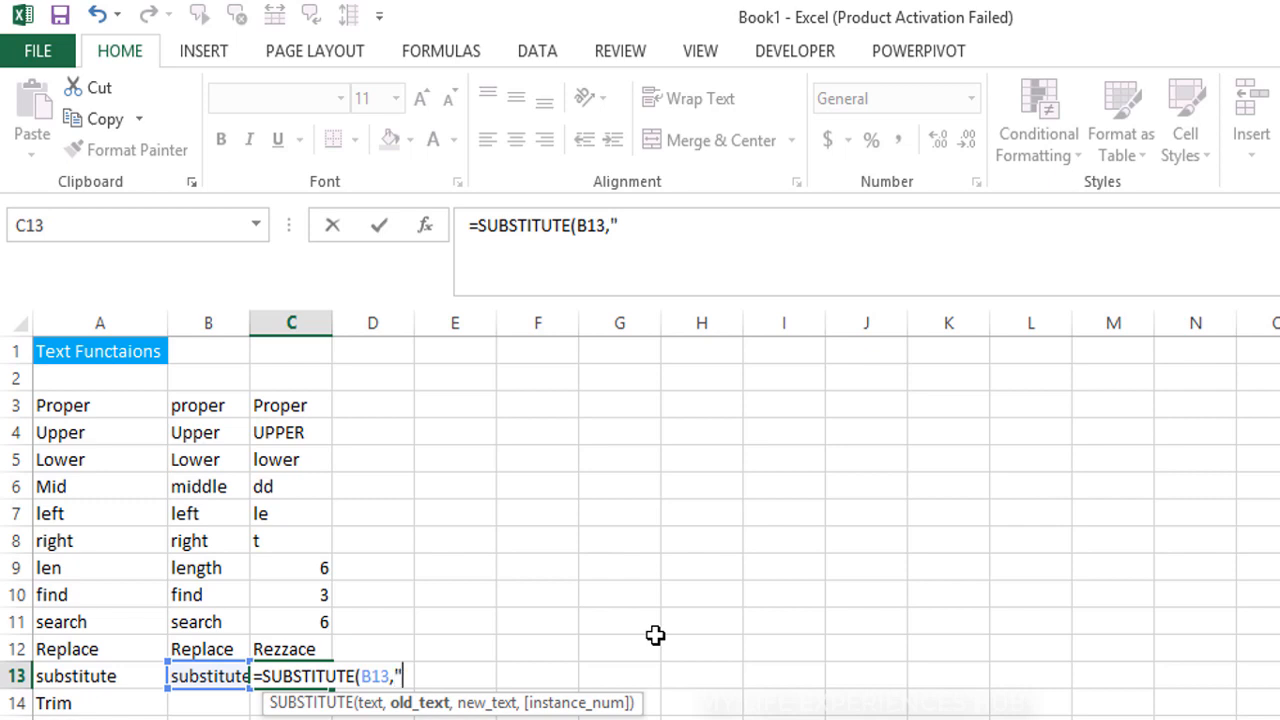
type("b\",\"")
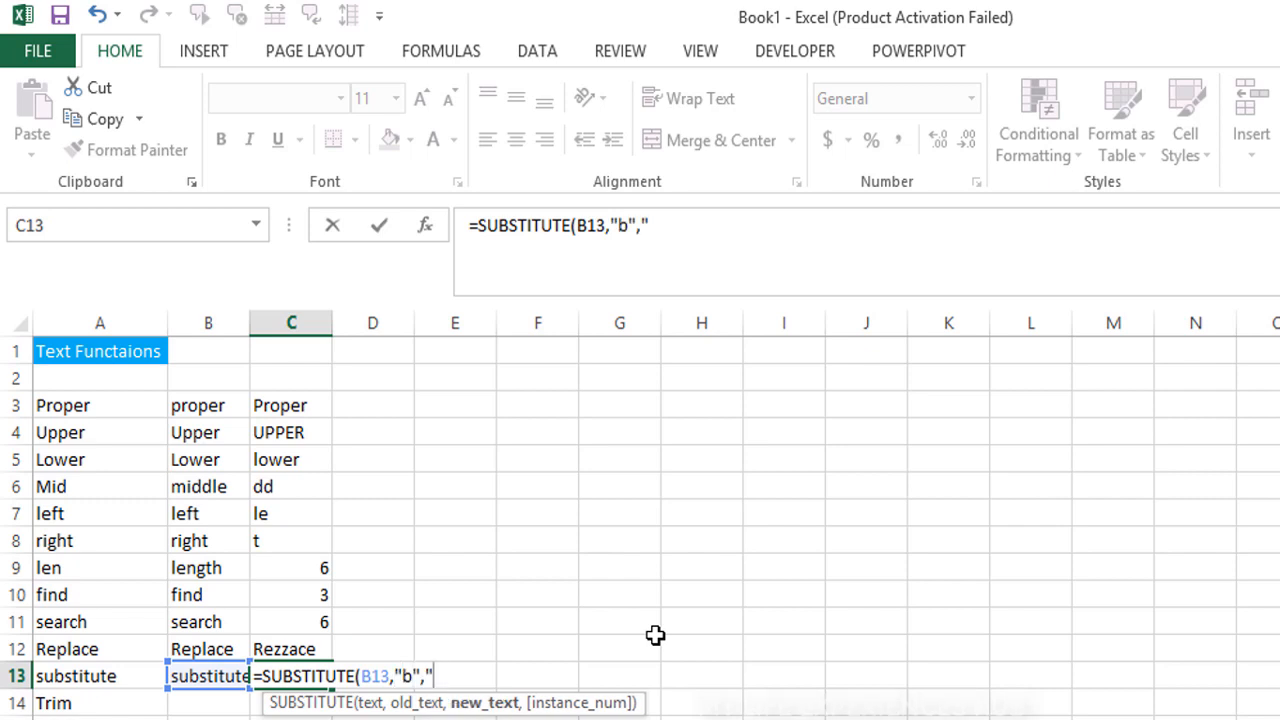
type("z\")")
key("Return")
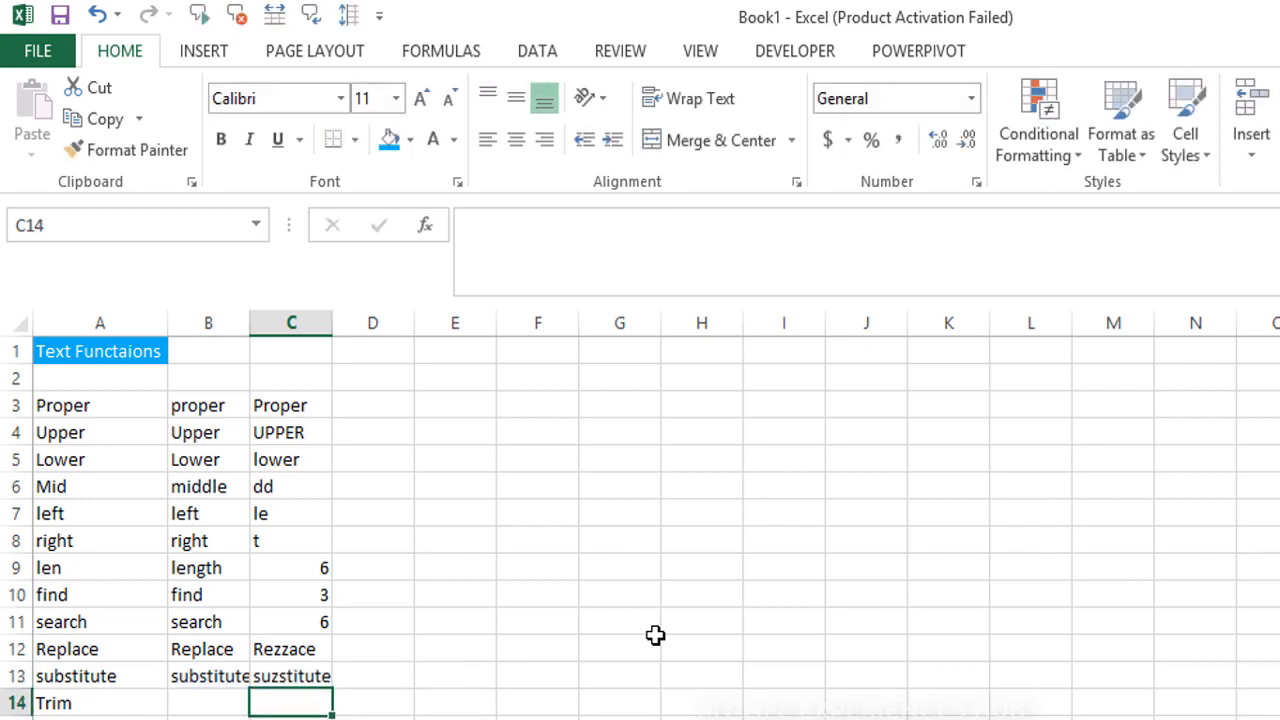
Step: AutoFit the widths of columns C and B to the substitute entries in row 13
key("Up")
key("alt+h")
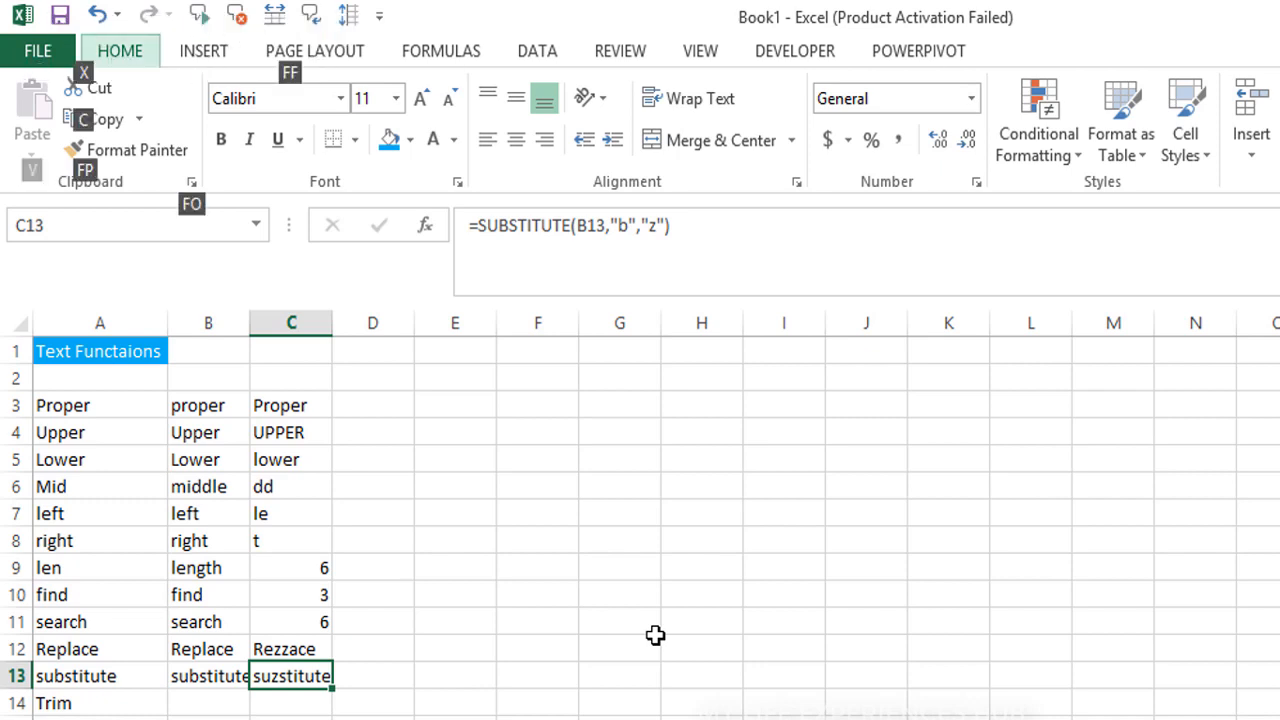
key("o")
key("i")
key("Left")
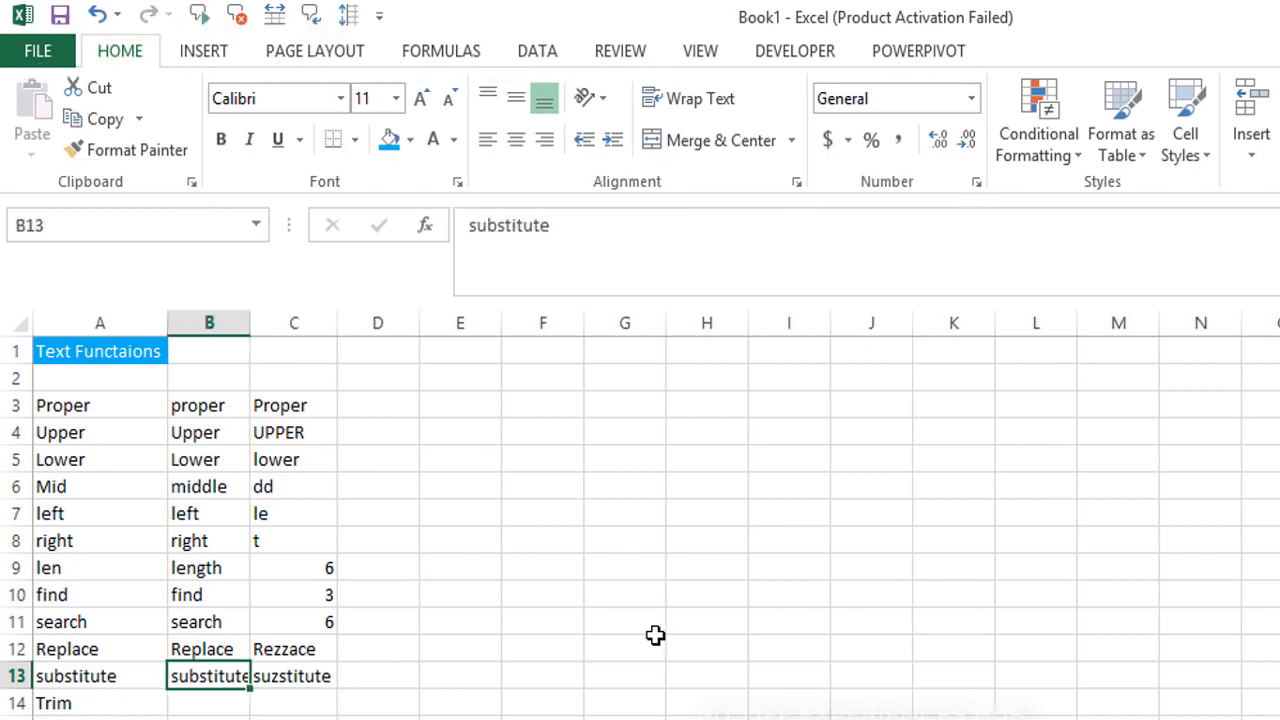
key("alt+h")
key("o")
key("i")
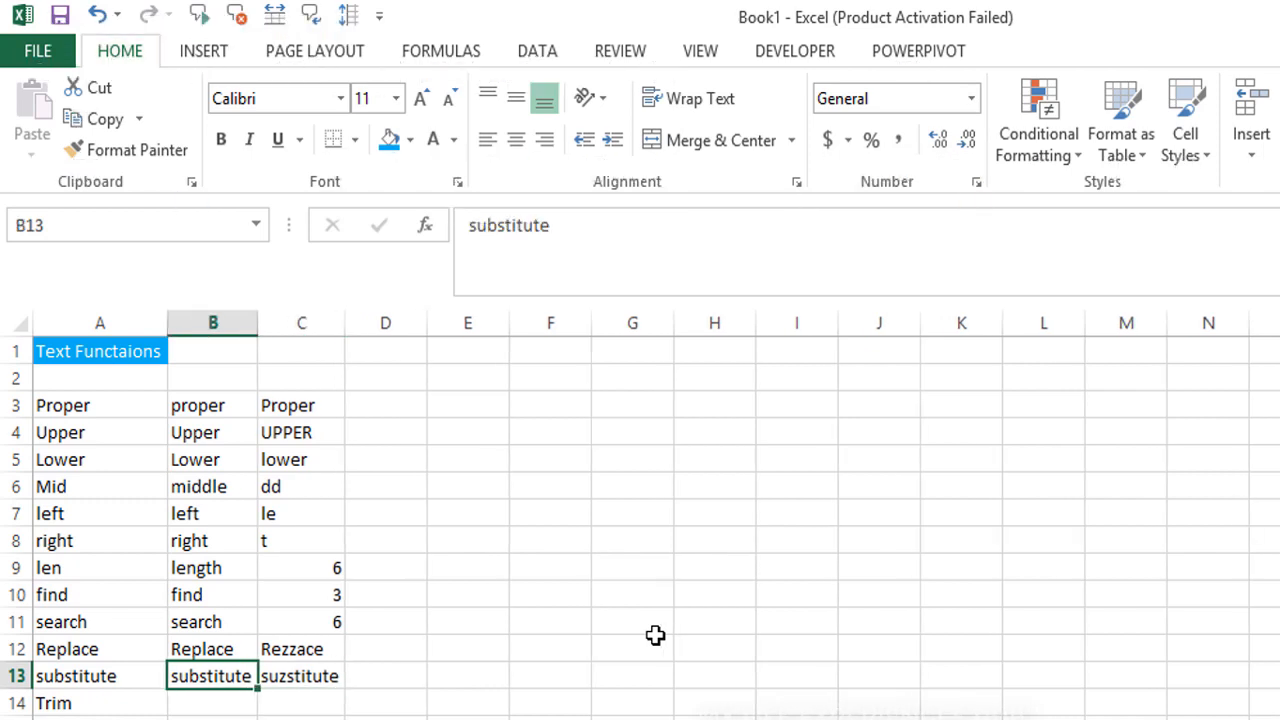
key("Down")
key("ctrl+t")
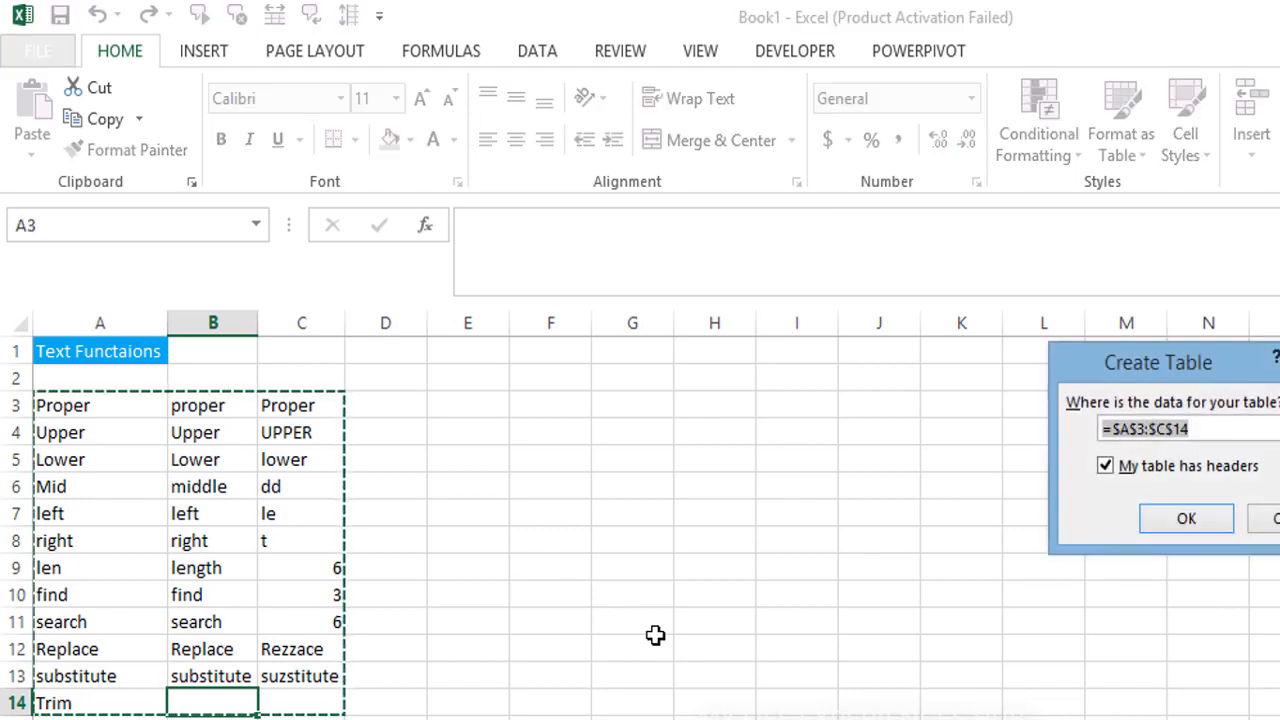
left_click(932, 562)
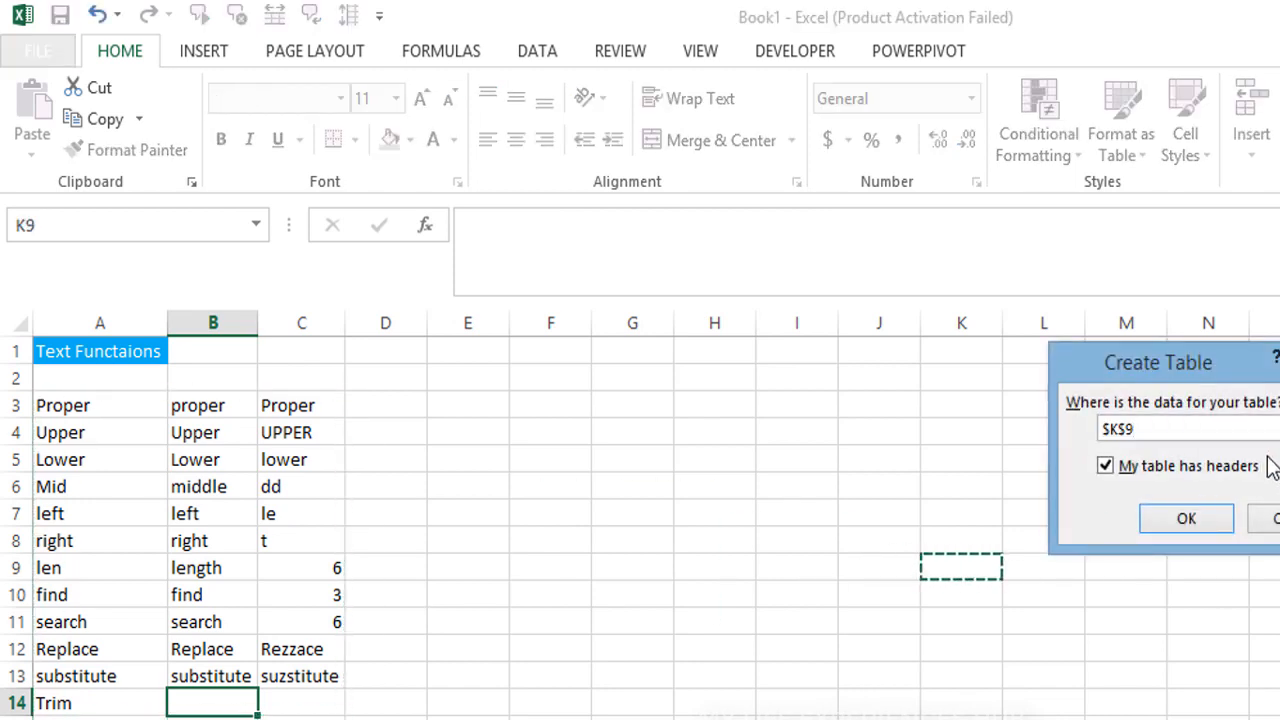
left_click(1264, 518)
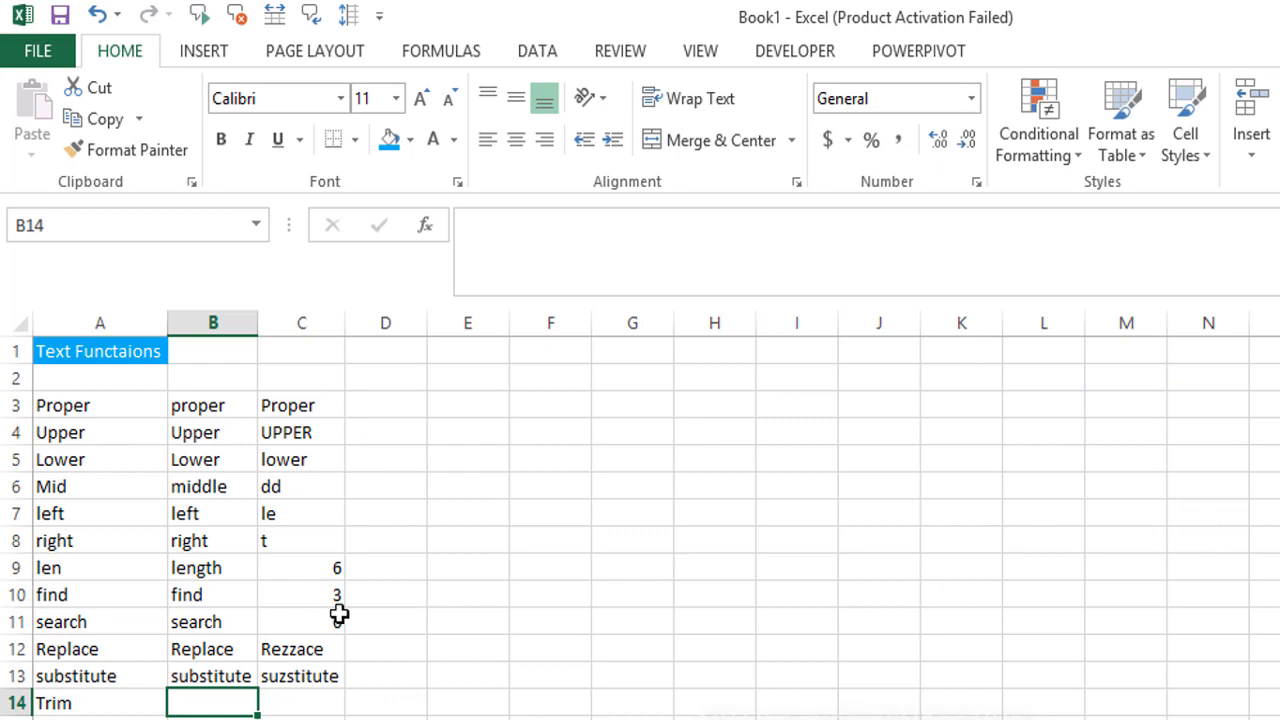
Step: Enter the sample text "trime" in cell B14 and pad it with a run of leading spaces
type("trime")
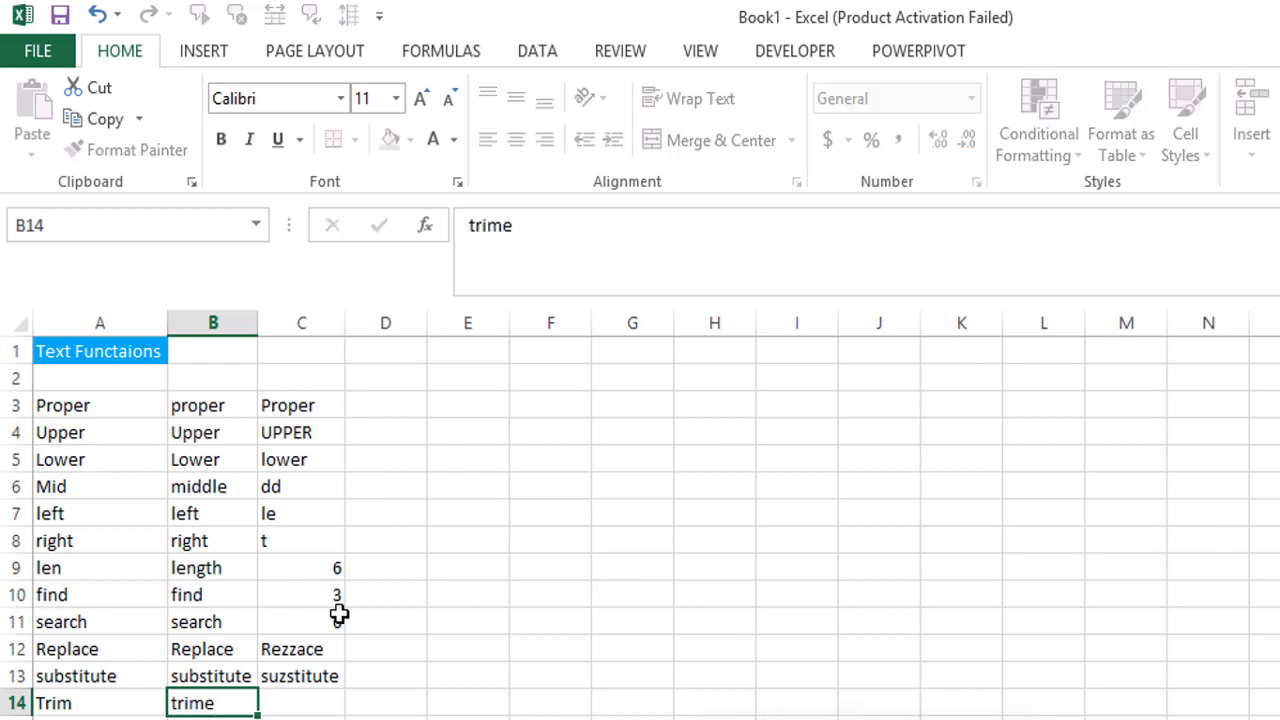
key("Return")
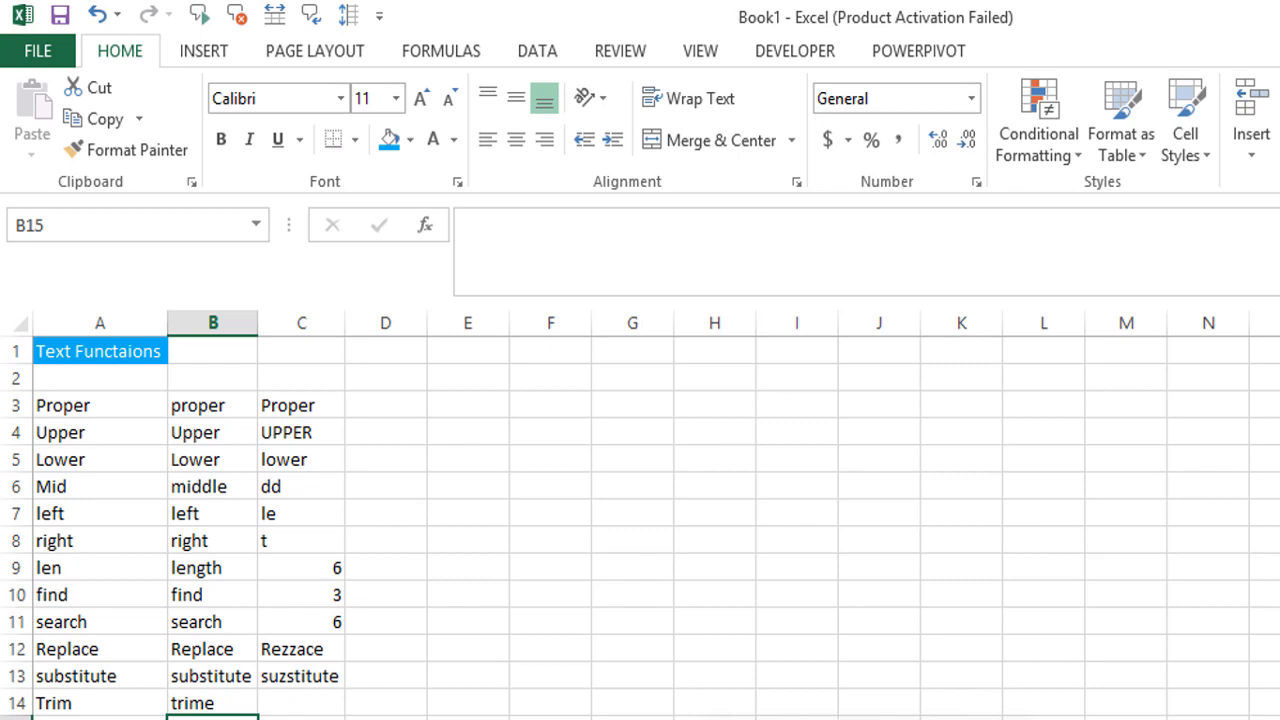
key("Up")
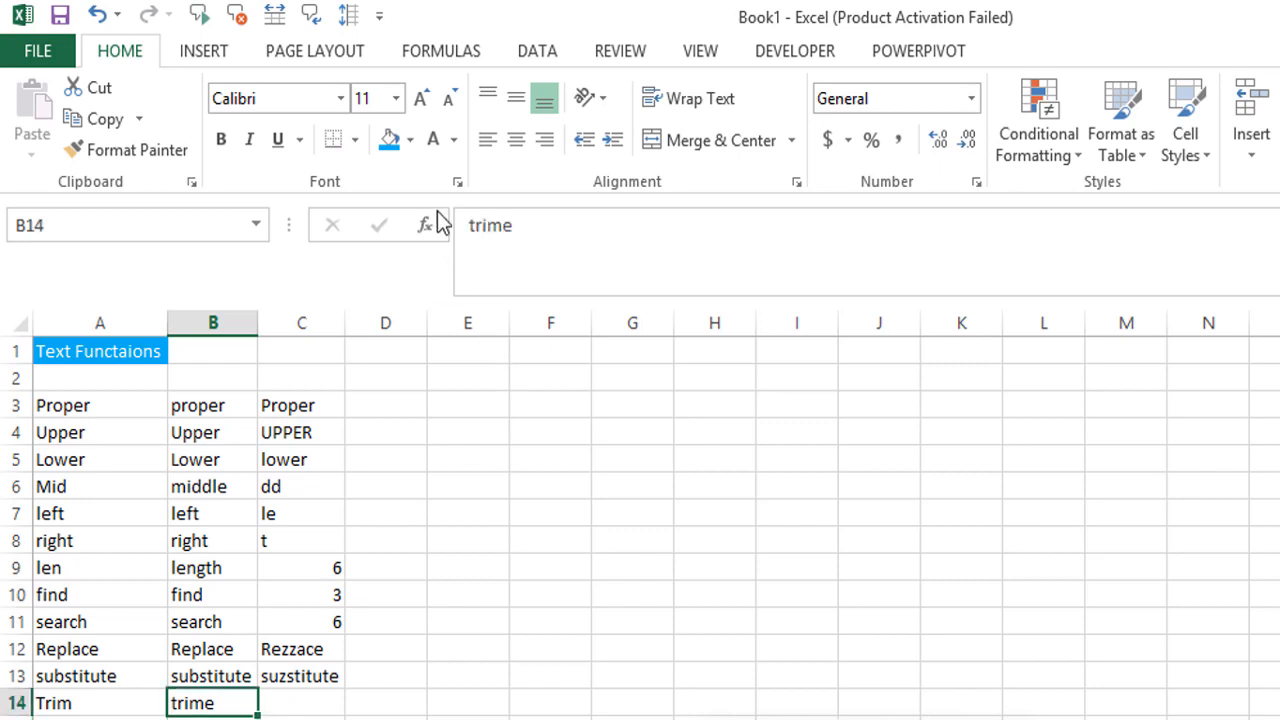
left_click(471, 214)
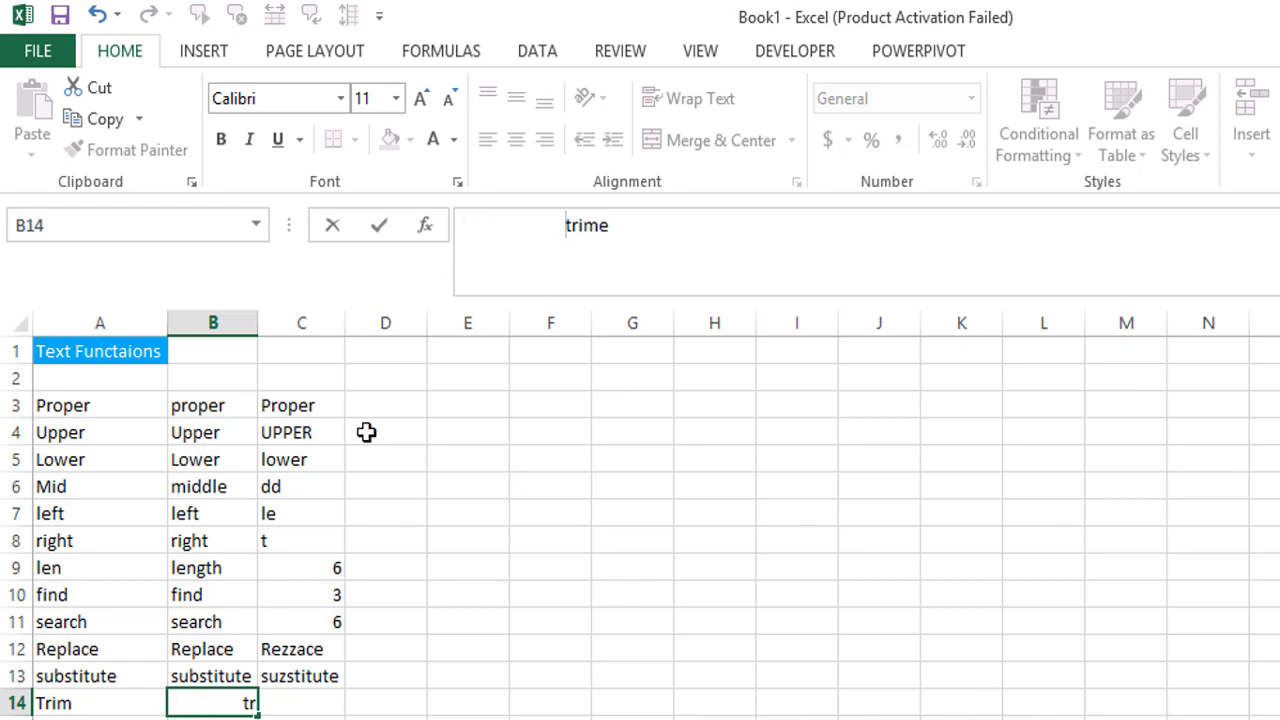
key("Tab")
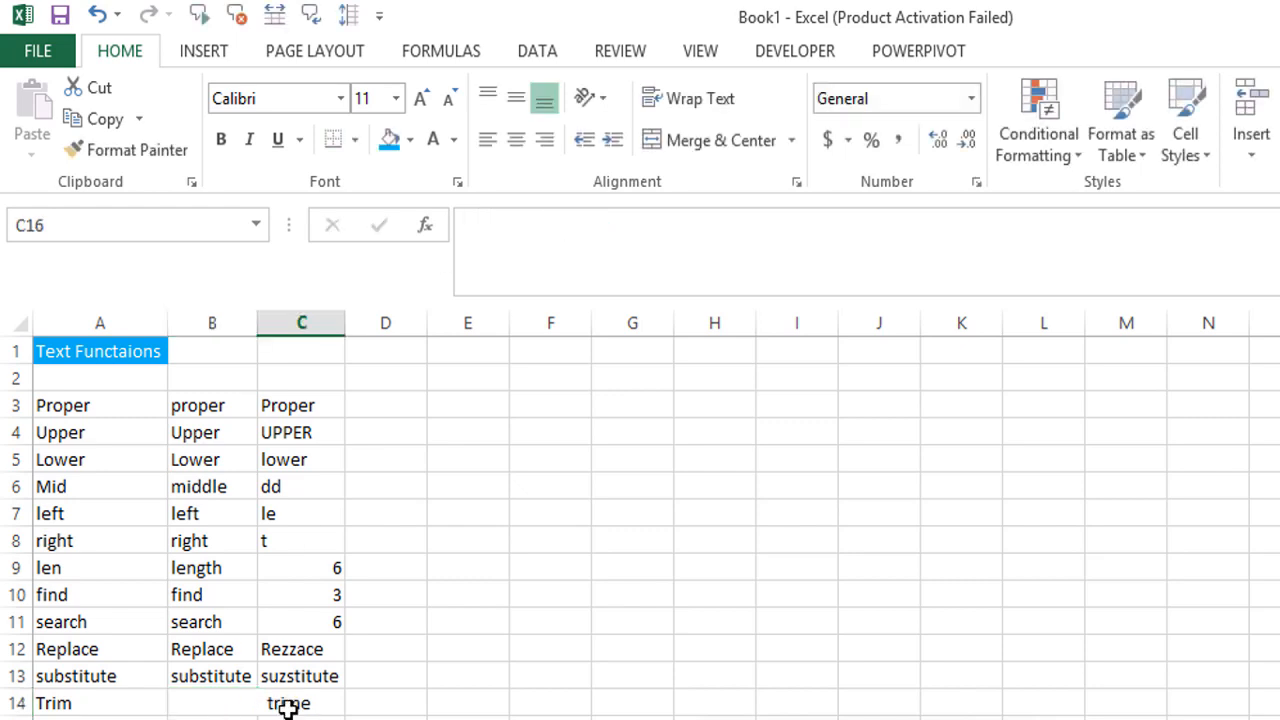
Step: Shorten the run of leading spaces before "trime" in cell B14, keeping some of them
left_click(223, 705)
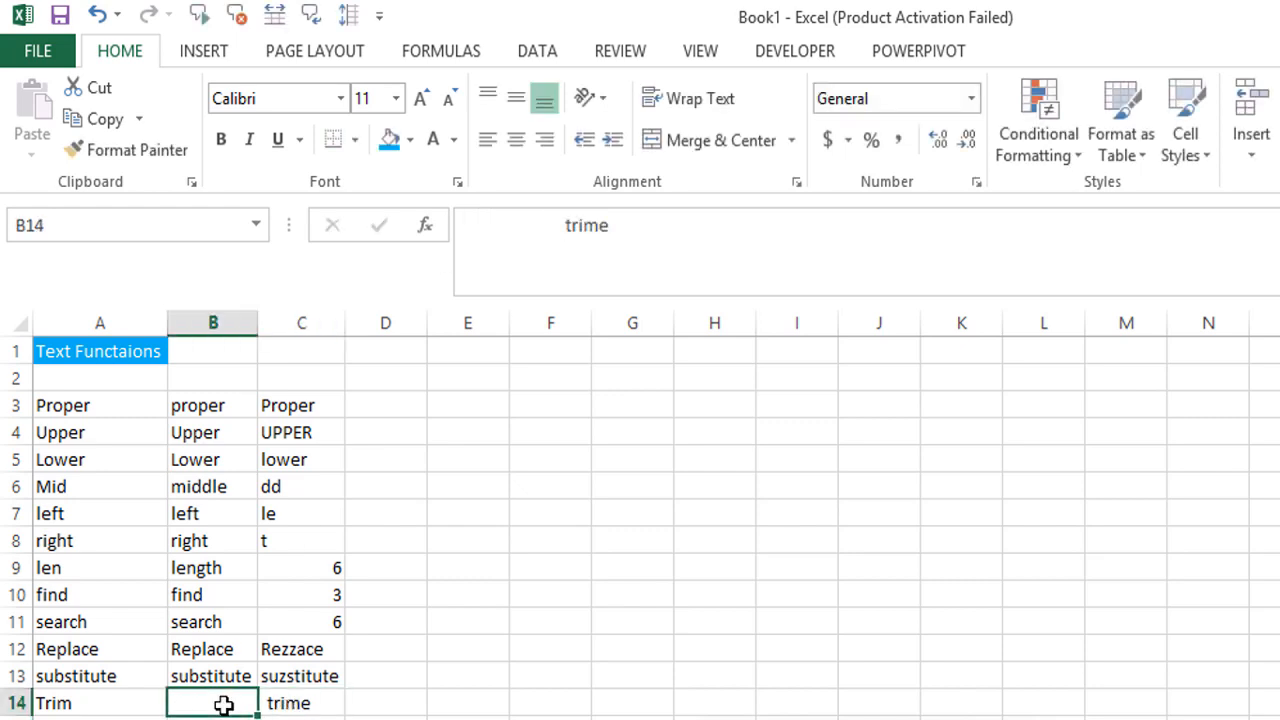
left_click(560, 224)
key("BackSpace")
key("BackSpace")
key("BackSpace")
key("BackSpace")
key("BackSpace")
key("BackSpace")
key("BackSpace")
key("BackSpace")
key("BackSpace")
key("BackSpace")
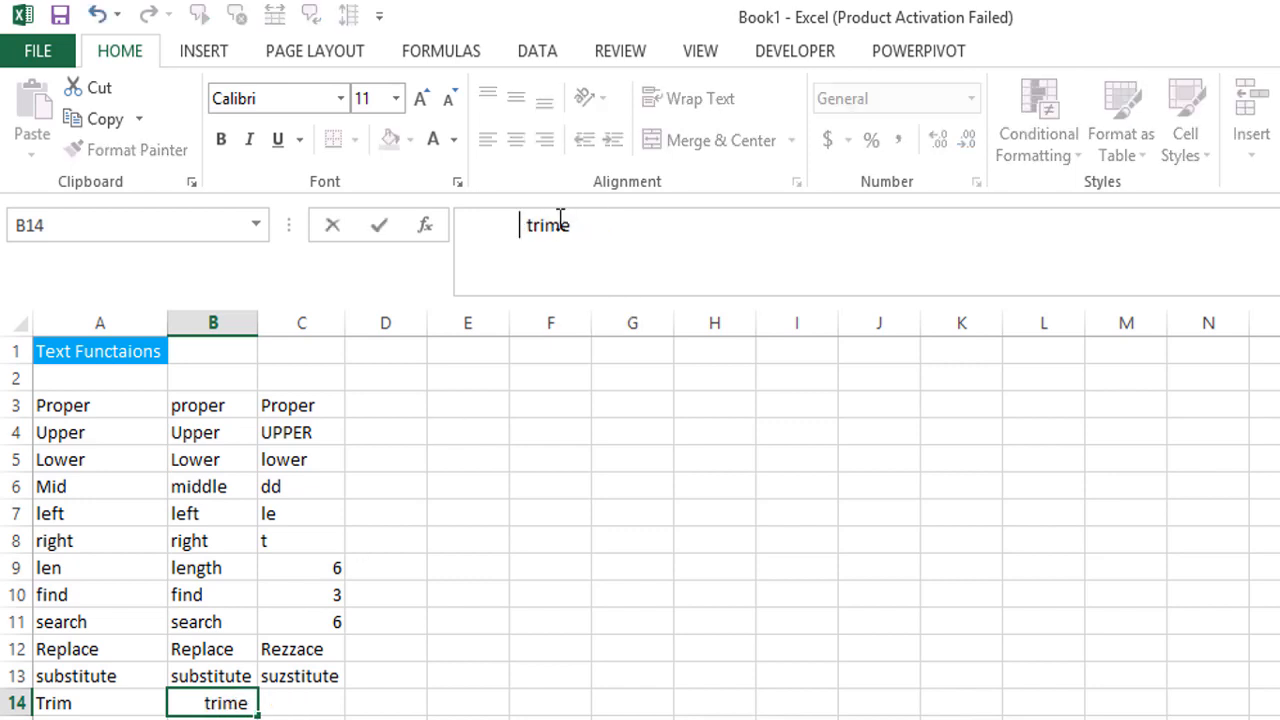
key("Return")
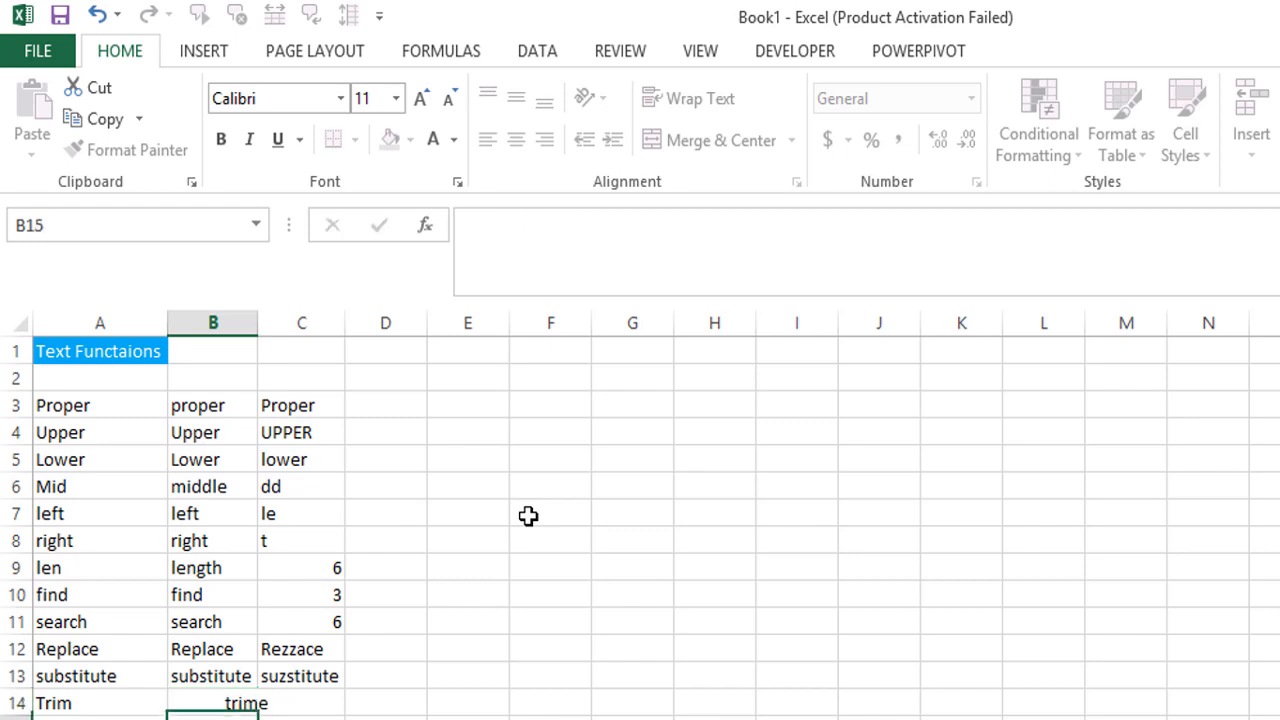
Step: Enter the formula =TRIM(B14) in cell C14 to strip the leading spaces, and compare it with the sample text in B14
key("Up")
key("Right")
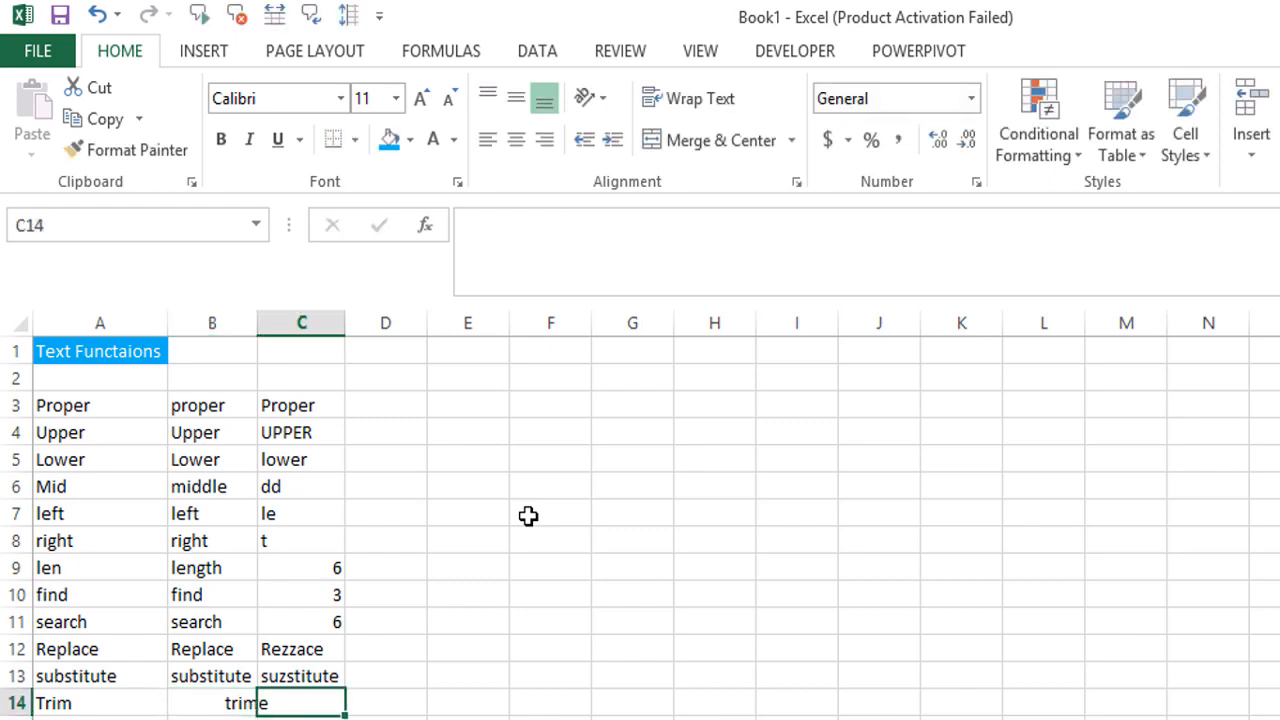
type("=tirm")
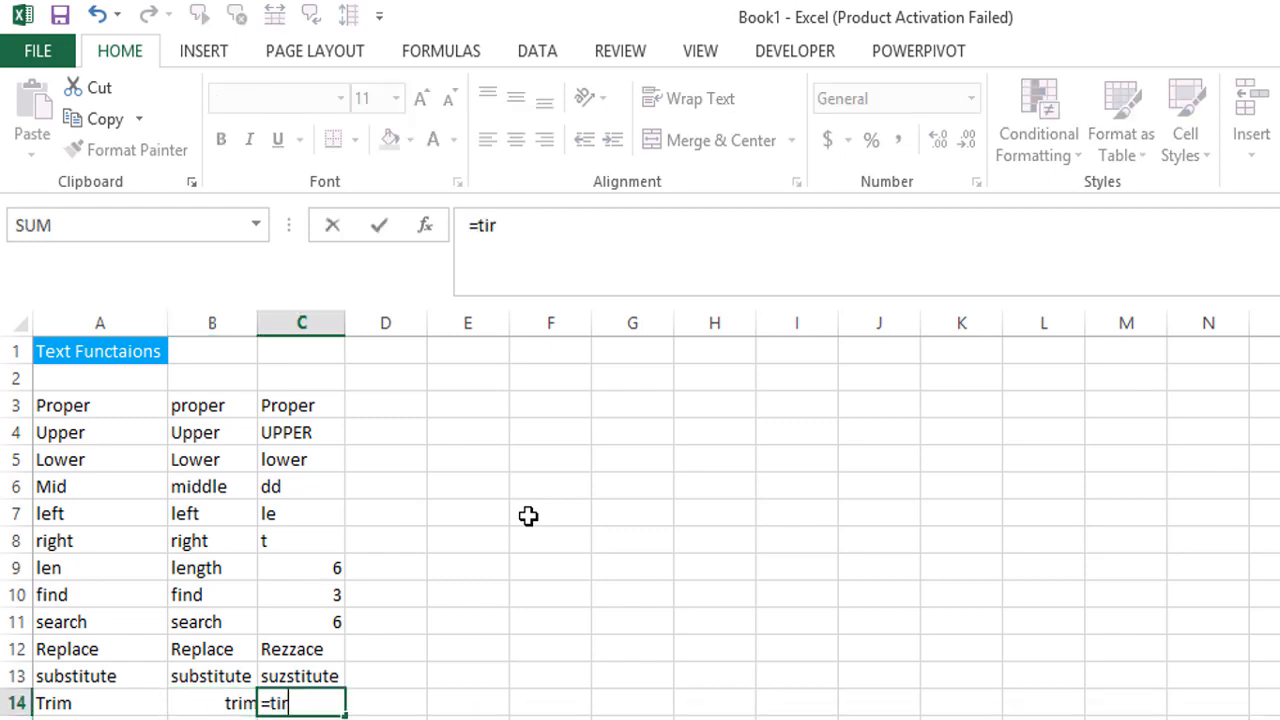
key("BackSpace")
key("BackSpace")
key("BackSpace")
type("ri")
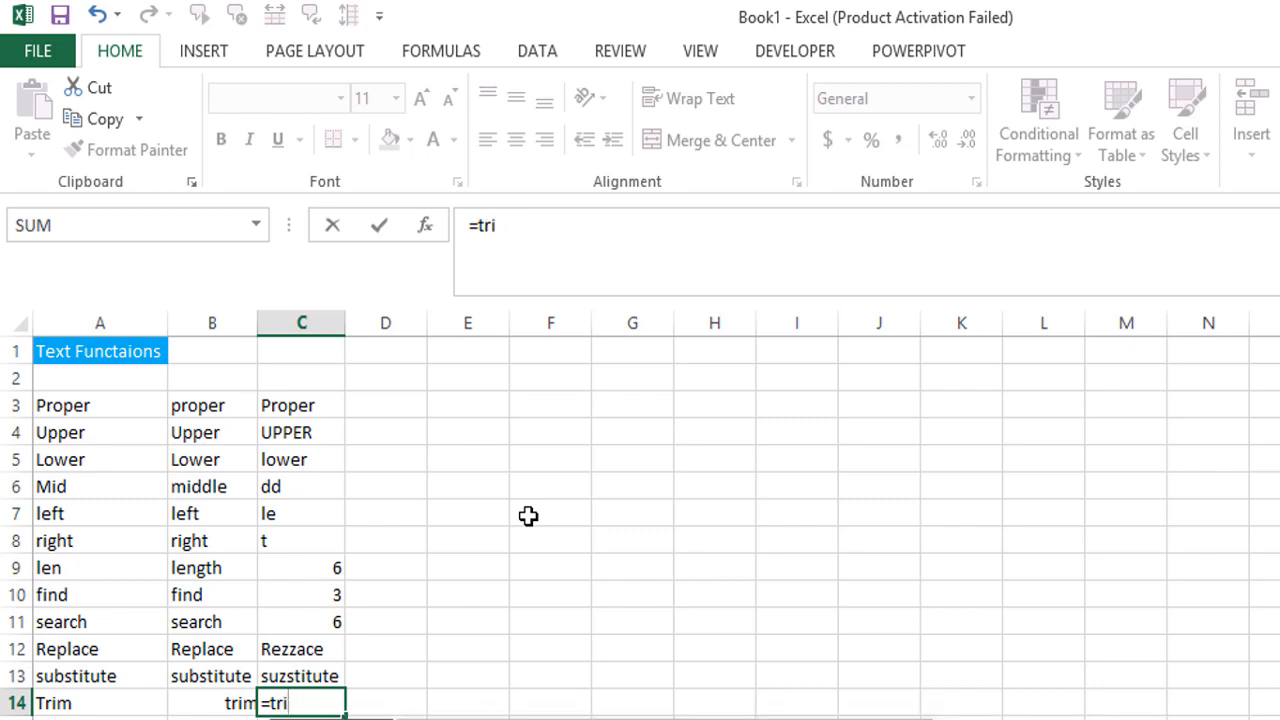
key("Tab")
key("Left")
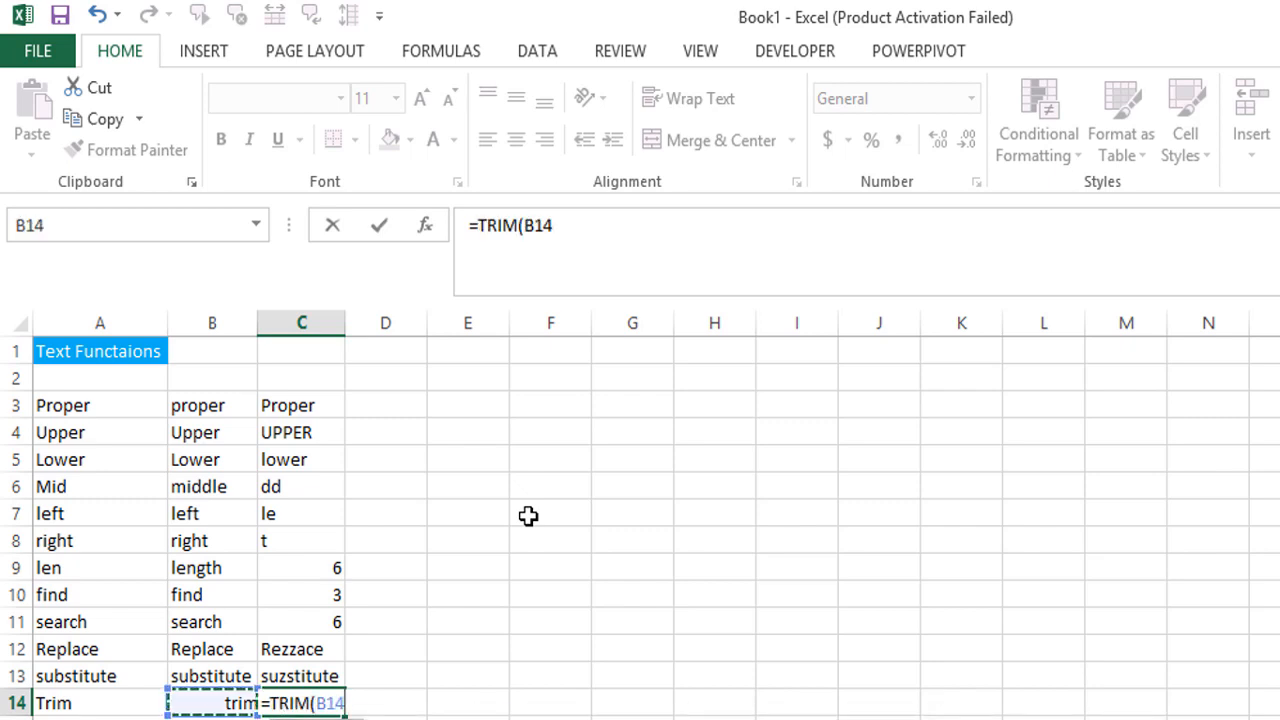
type(")")
key("Return")
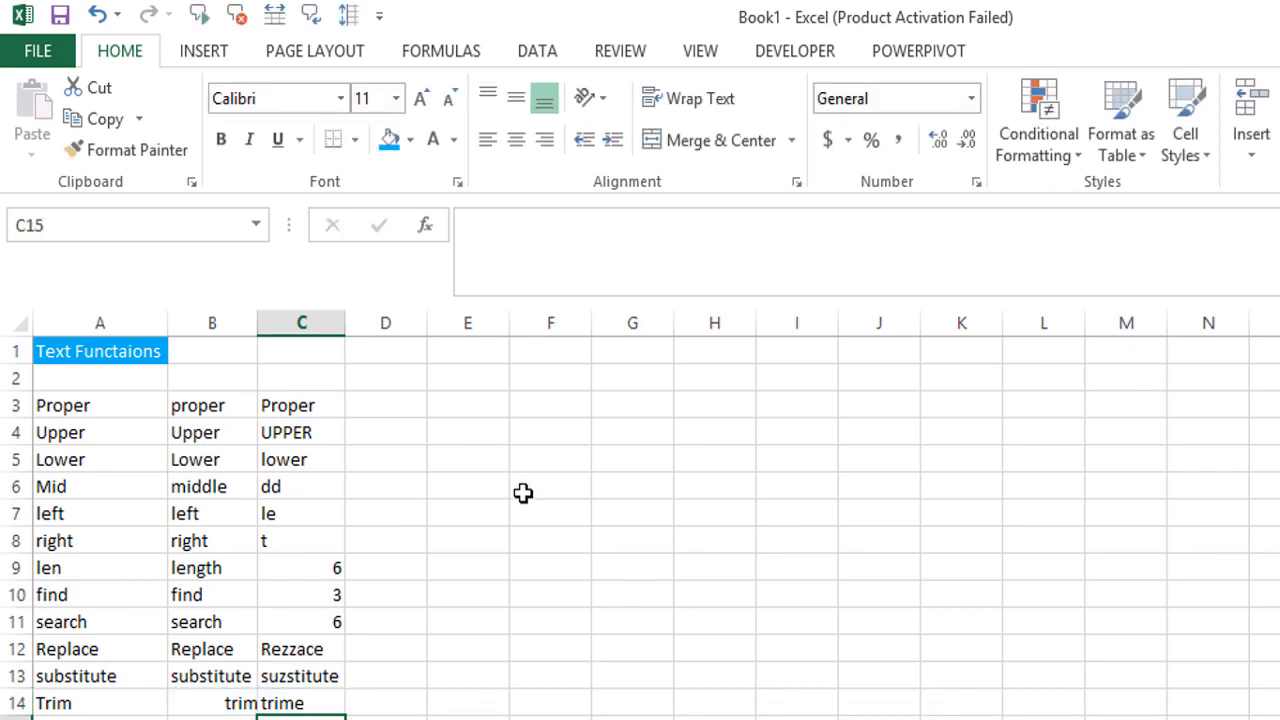
left_click(311, 699)
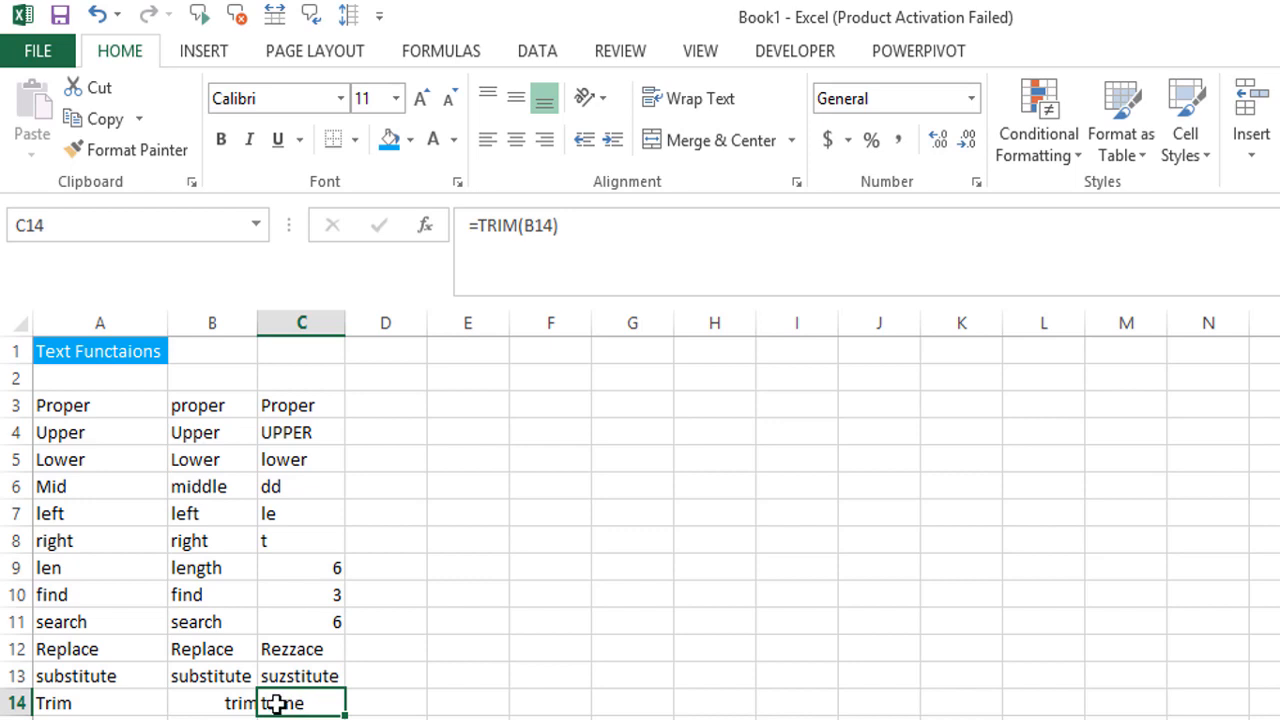
left_click(197, 699)
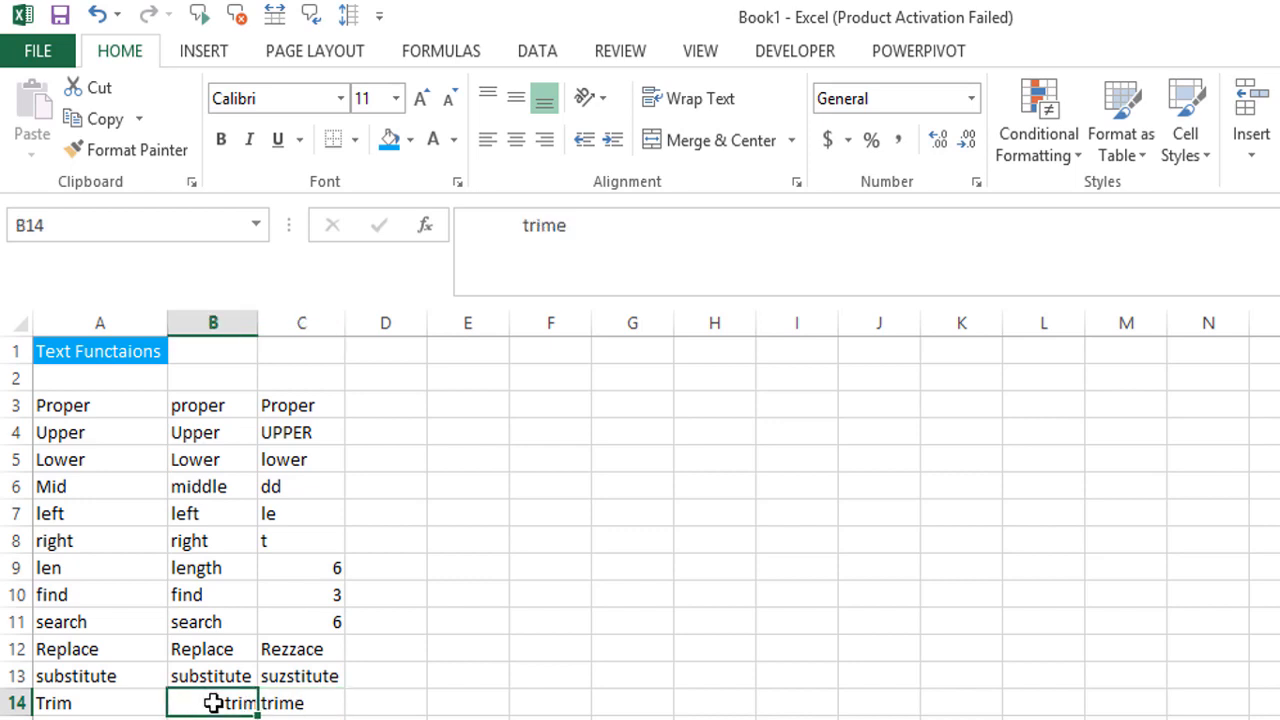
Step: Enter the note "this function removes spaces" in cell D14 beside the TRIM example
left_click(318, 702)
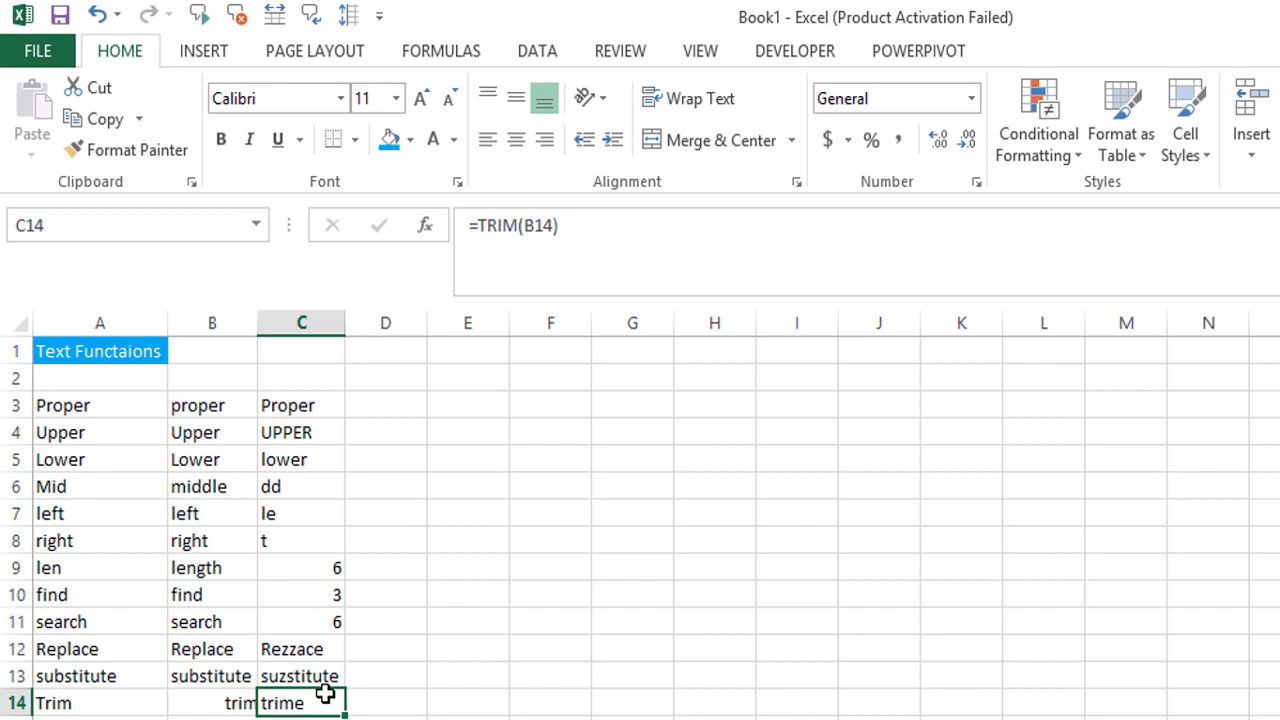
key("Right")
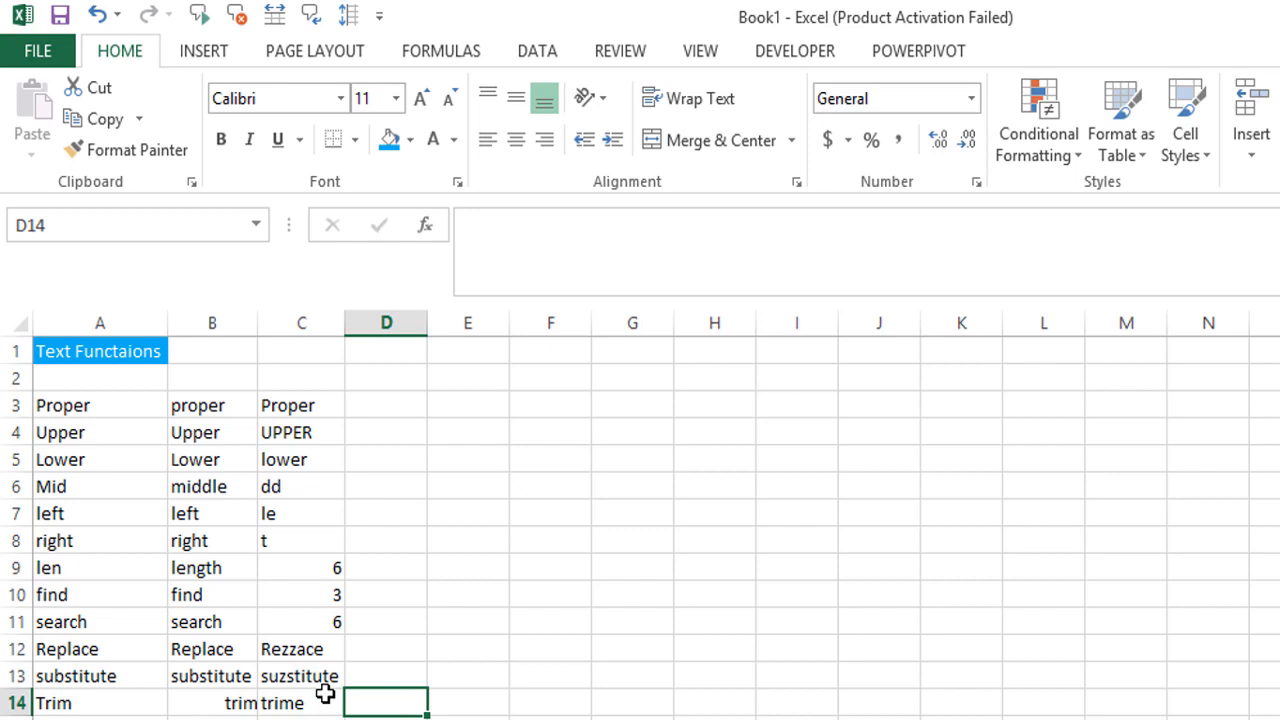
type("this fu")
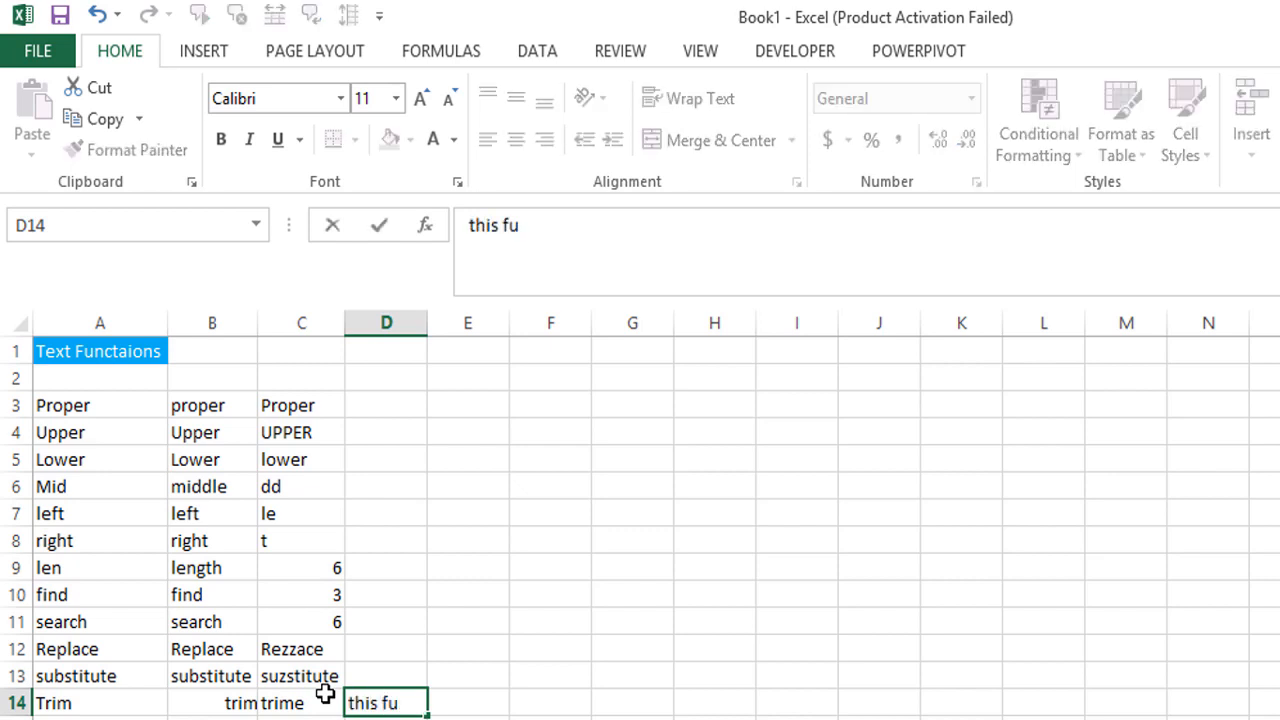
type("nction")
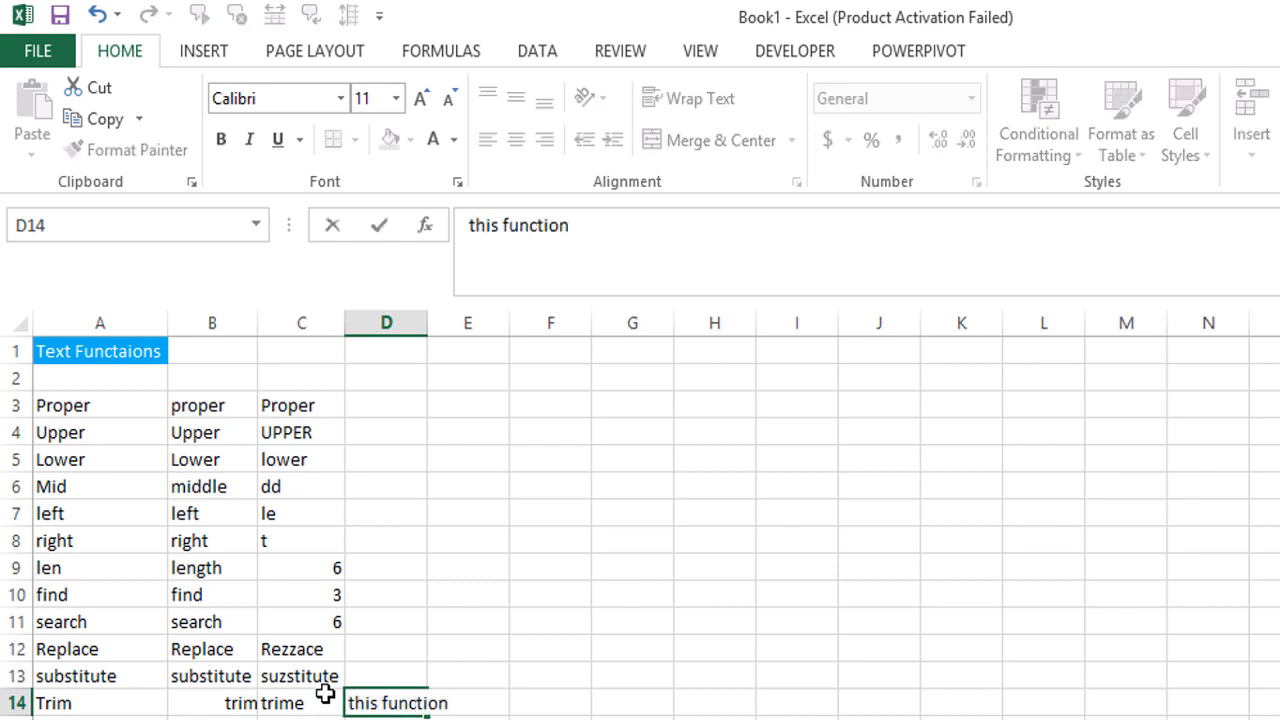
type(" remov")
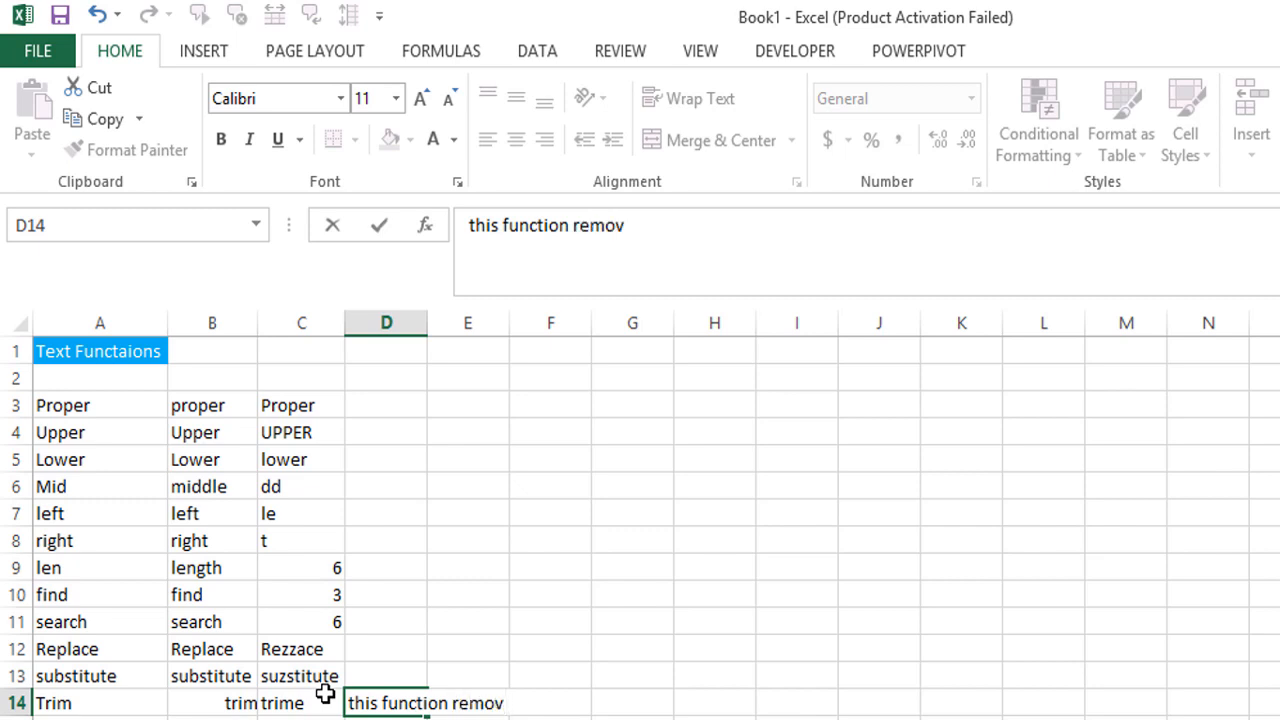
type("es spa")
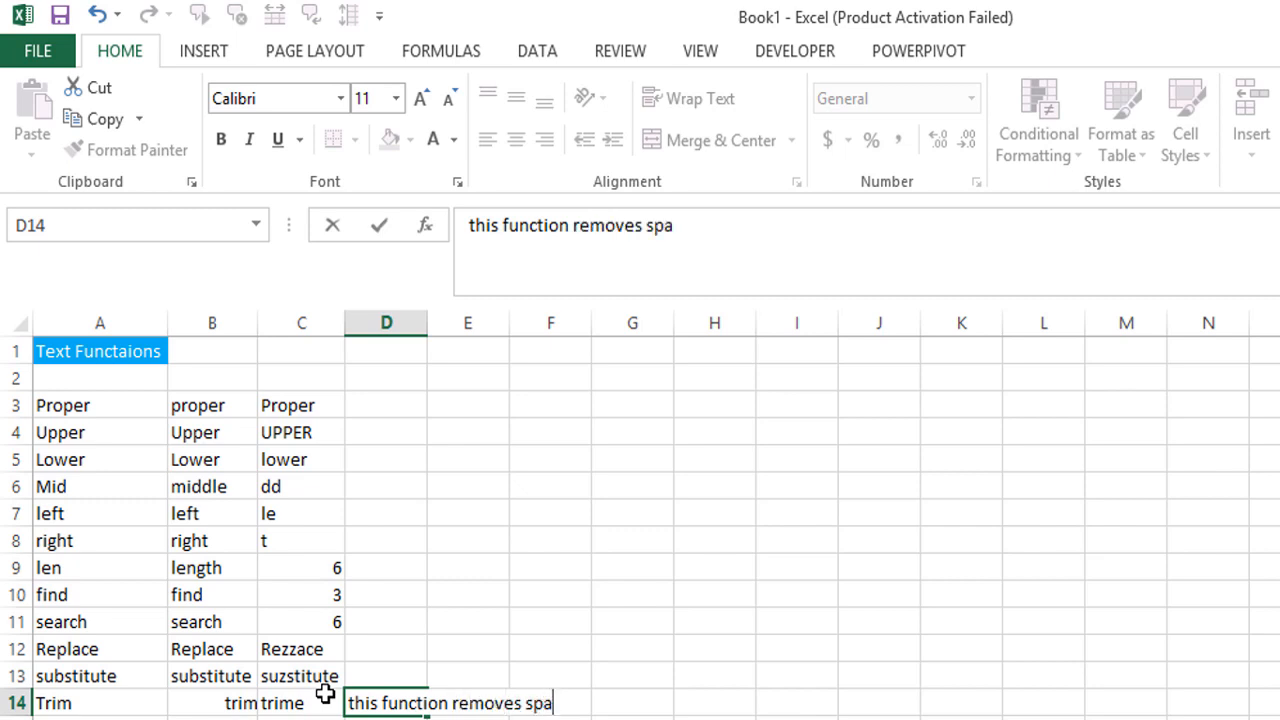
type("ces")
key("Return")
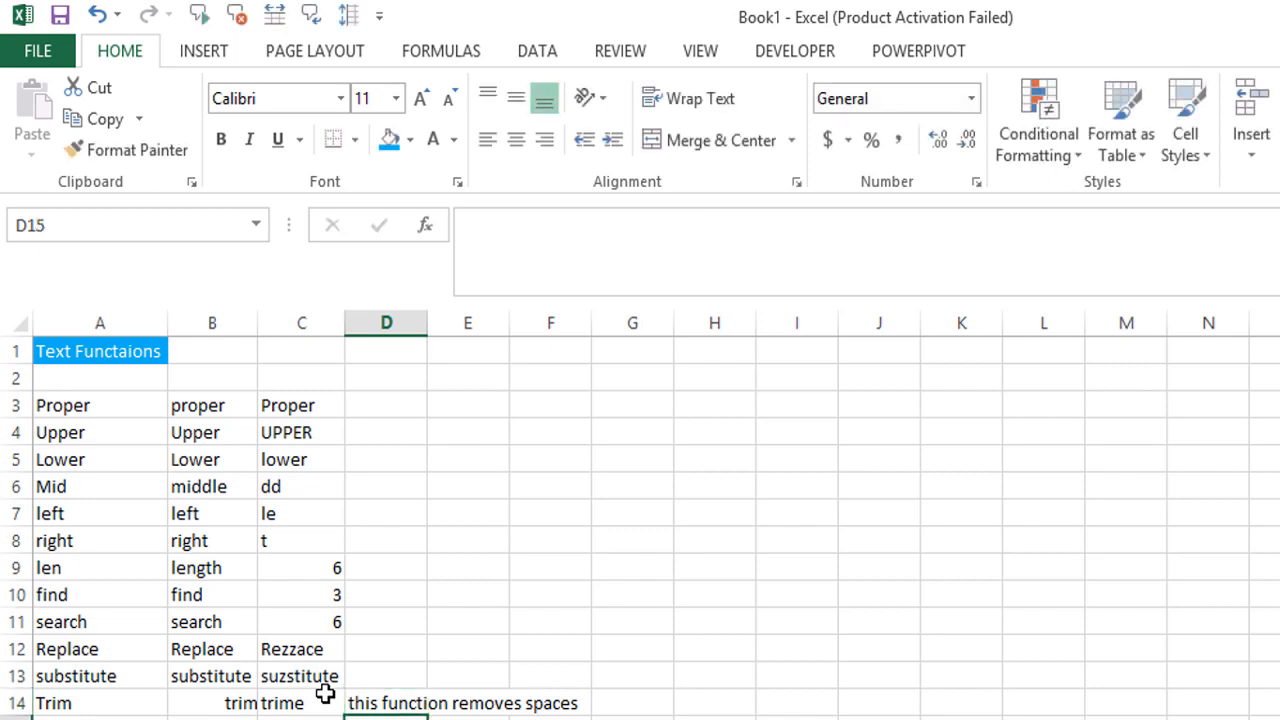
Step: Select the empty cell D13 beside the substitute example
key("Up")
key("Up")
key("Up")
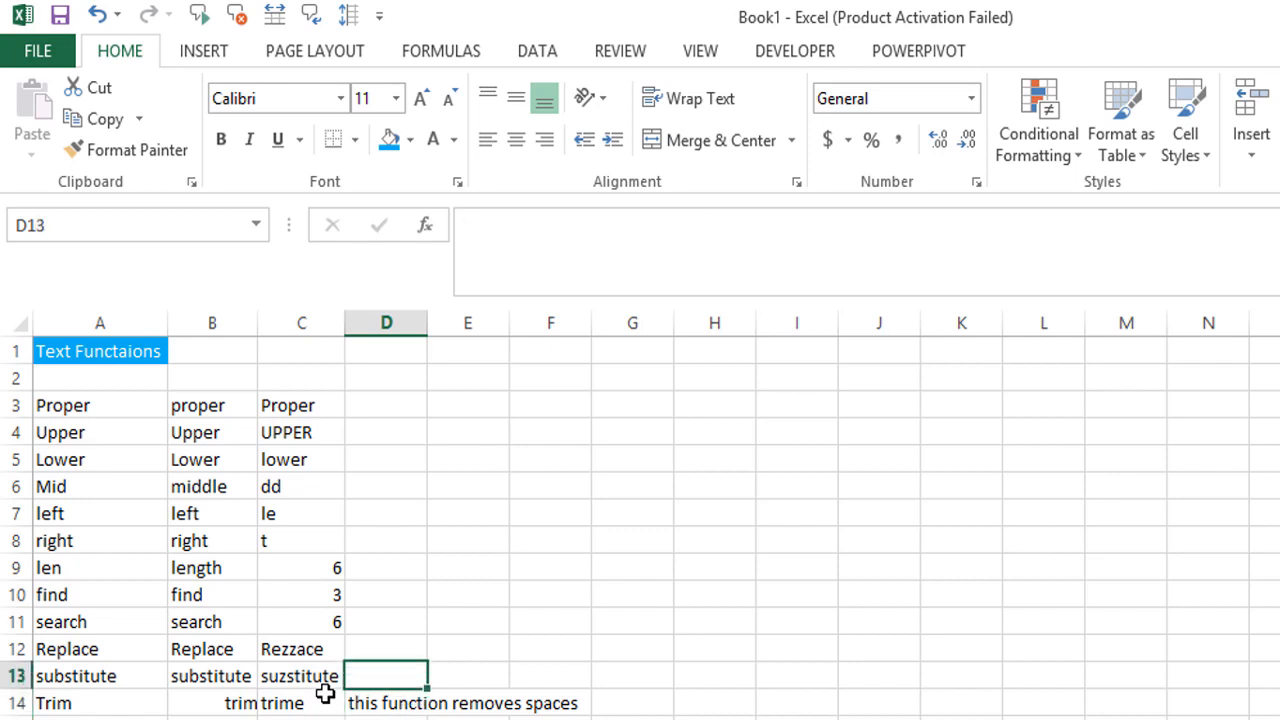